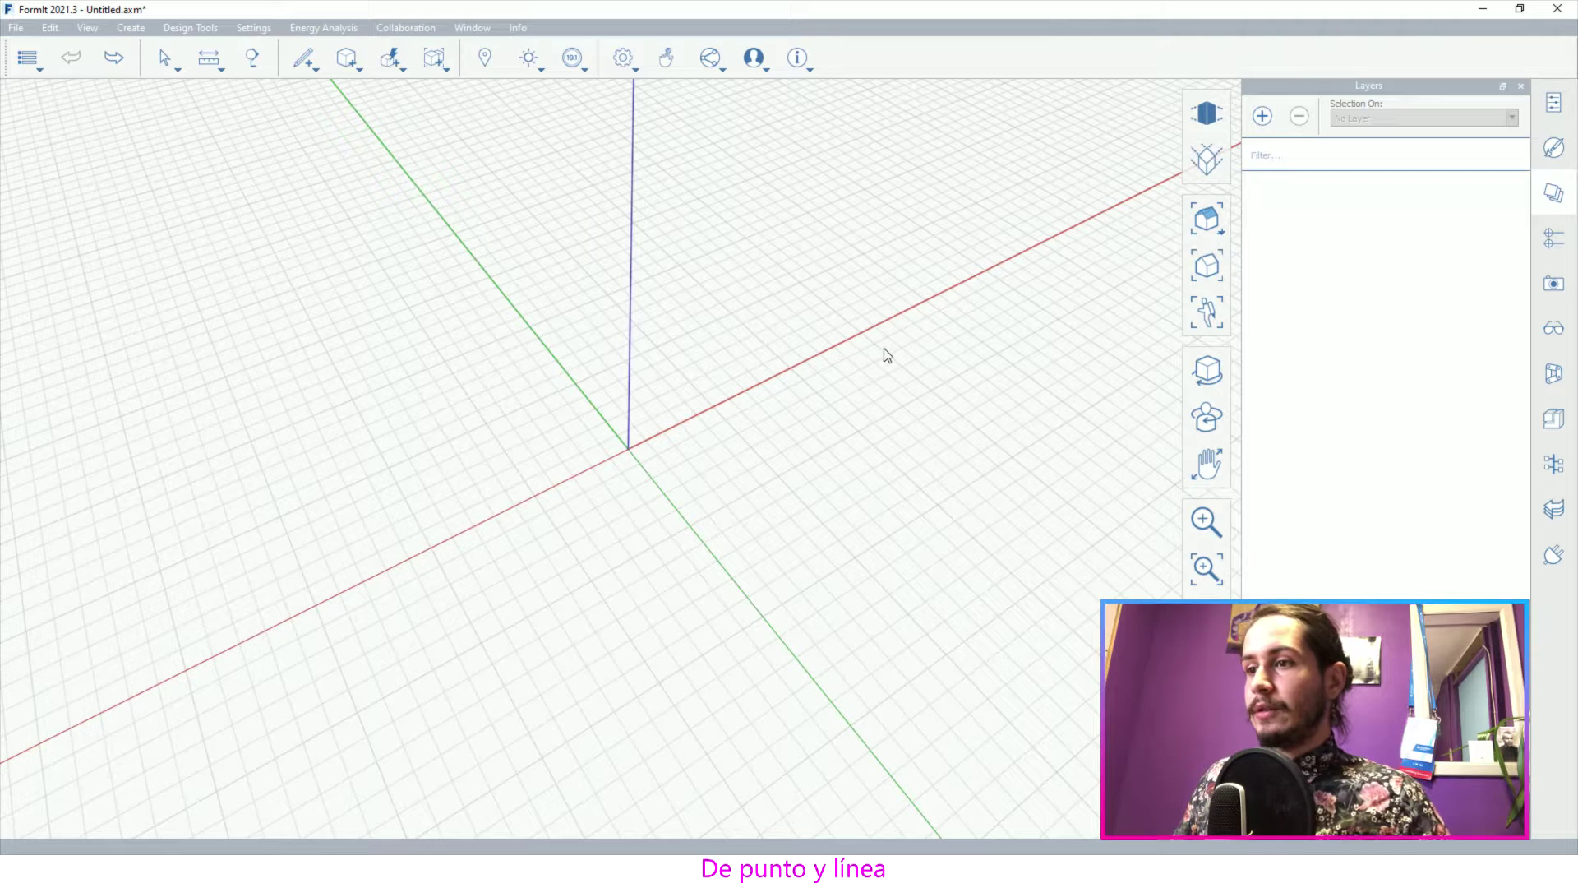
Switch to the browser and look over the FormIt home page, including its download and web launch options
{"action": "left_click", "coordinate": [333, 871]}
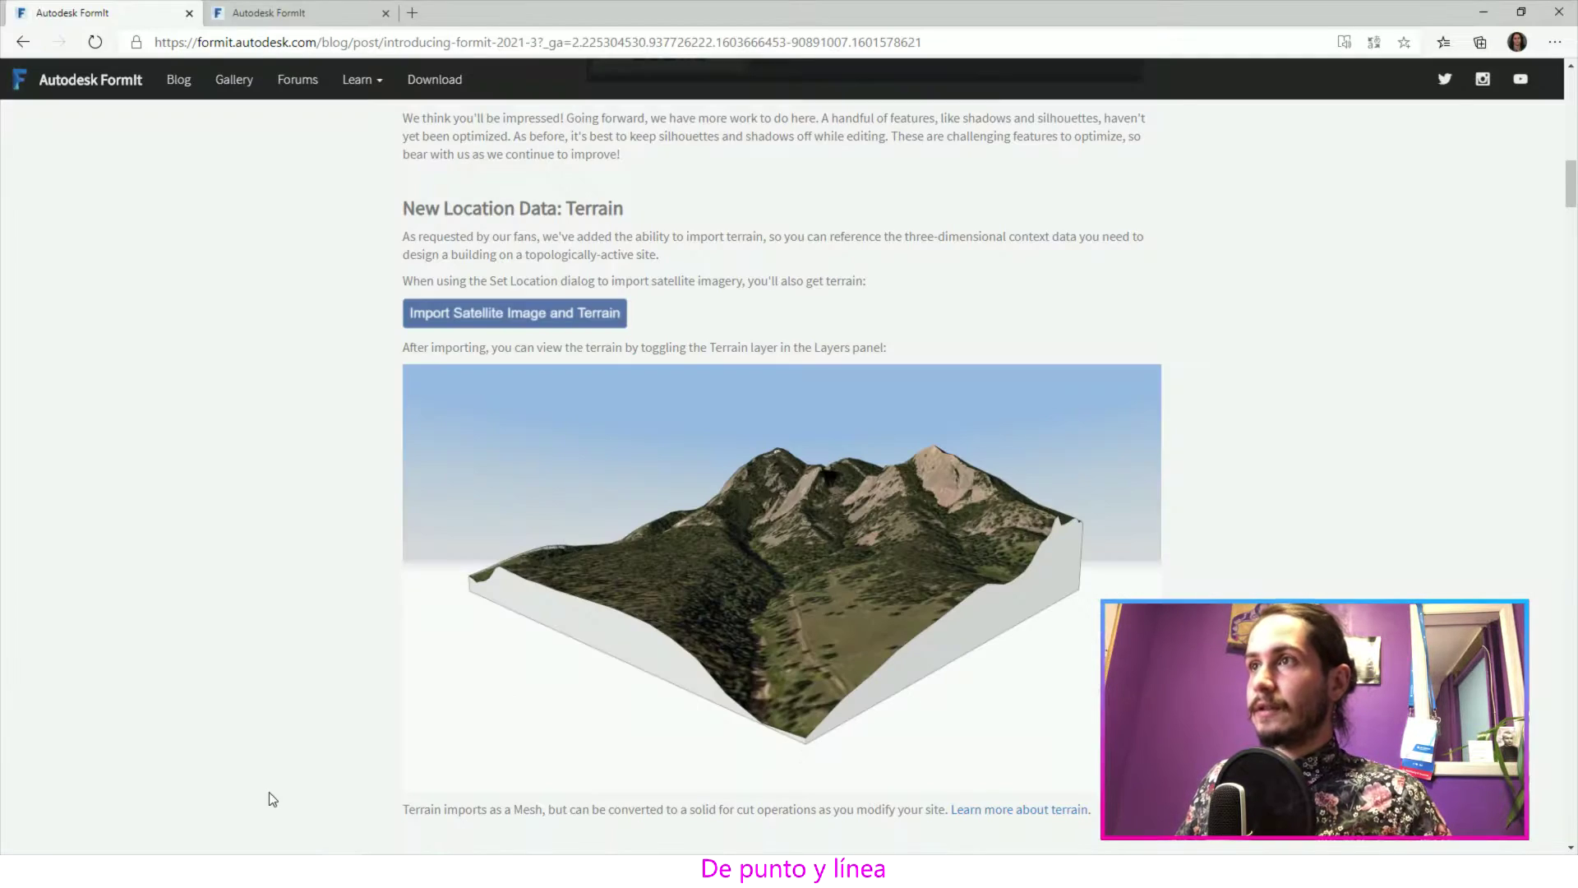
{"action": "left_click", "coordinate": [304, 14]}
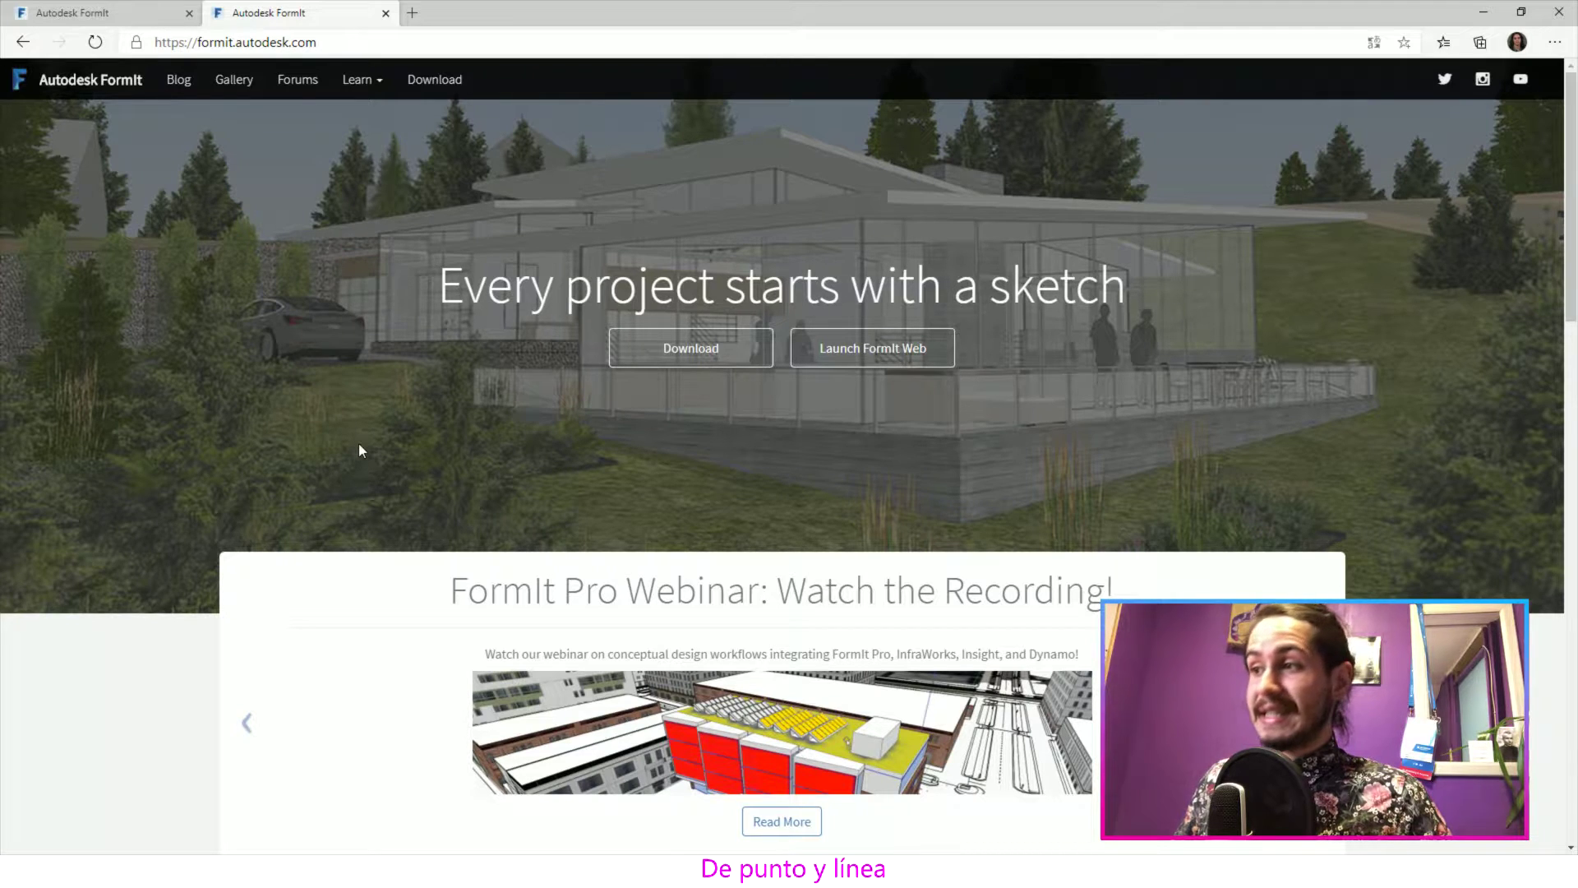
{"action": "scroll", "coordinate": [359, 449], "scroll_direction": "down", "scroll_amount": 10}
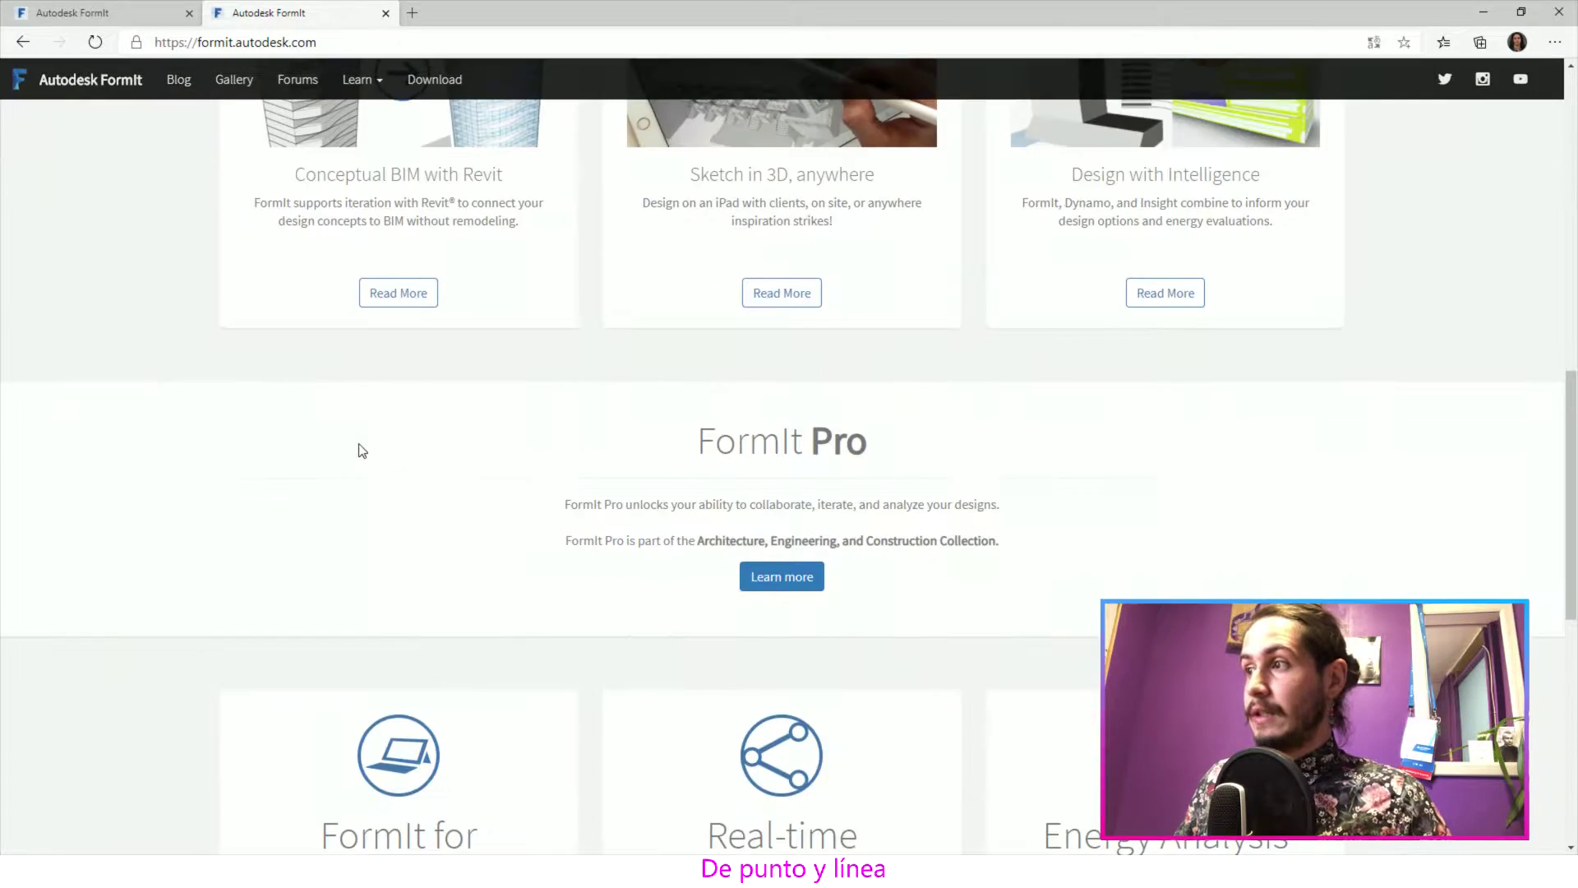
{"action": "scroll", "coordinate": [359, 449], "scroll_direction": "up", "scroll_amount": 10}
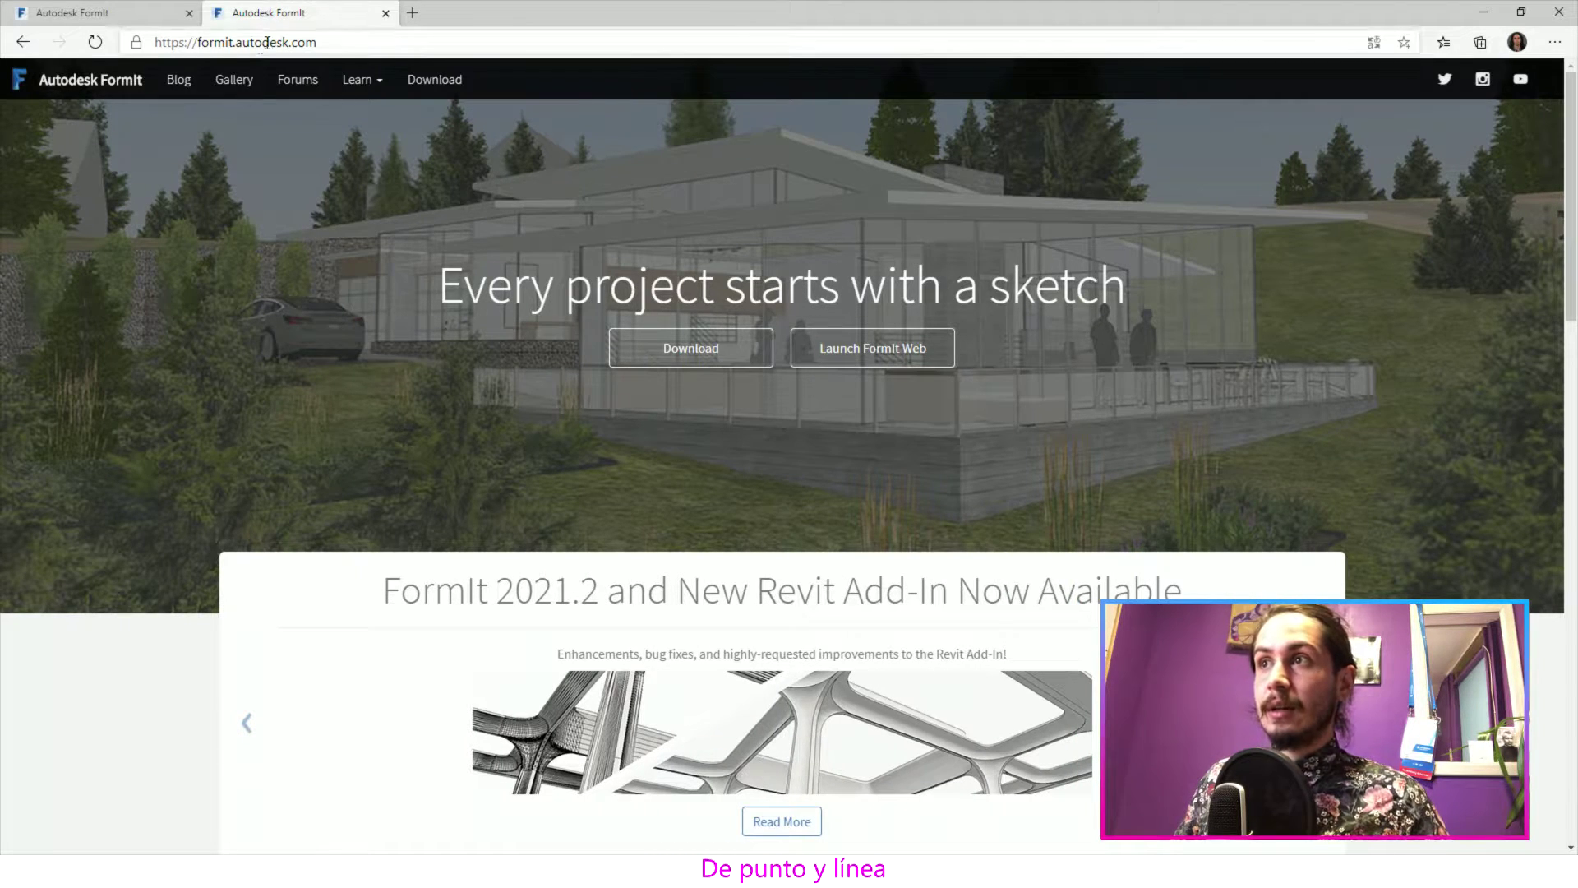
{"action": "left_click", "coordinate": [707, 363]}
{"action": "left_click", "coordinate": [705, 359]}
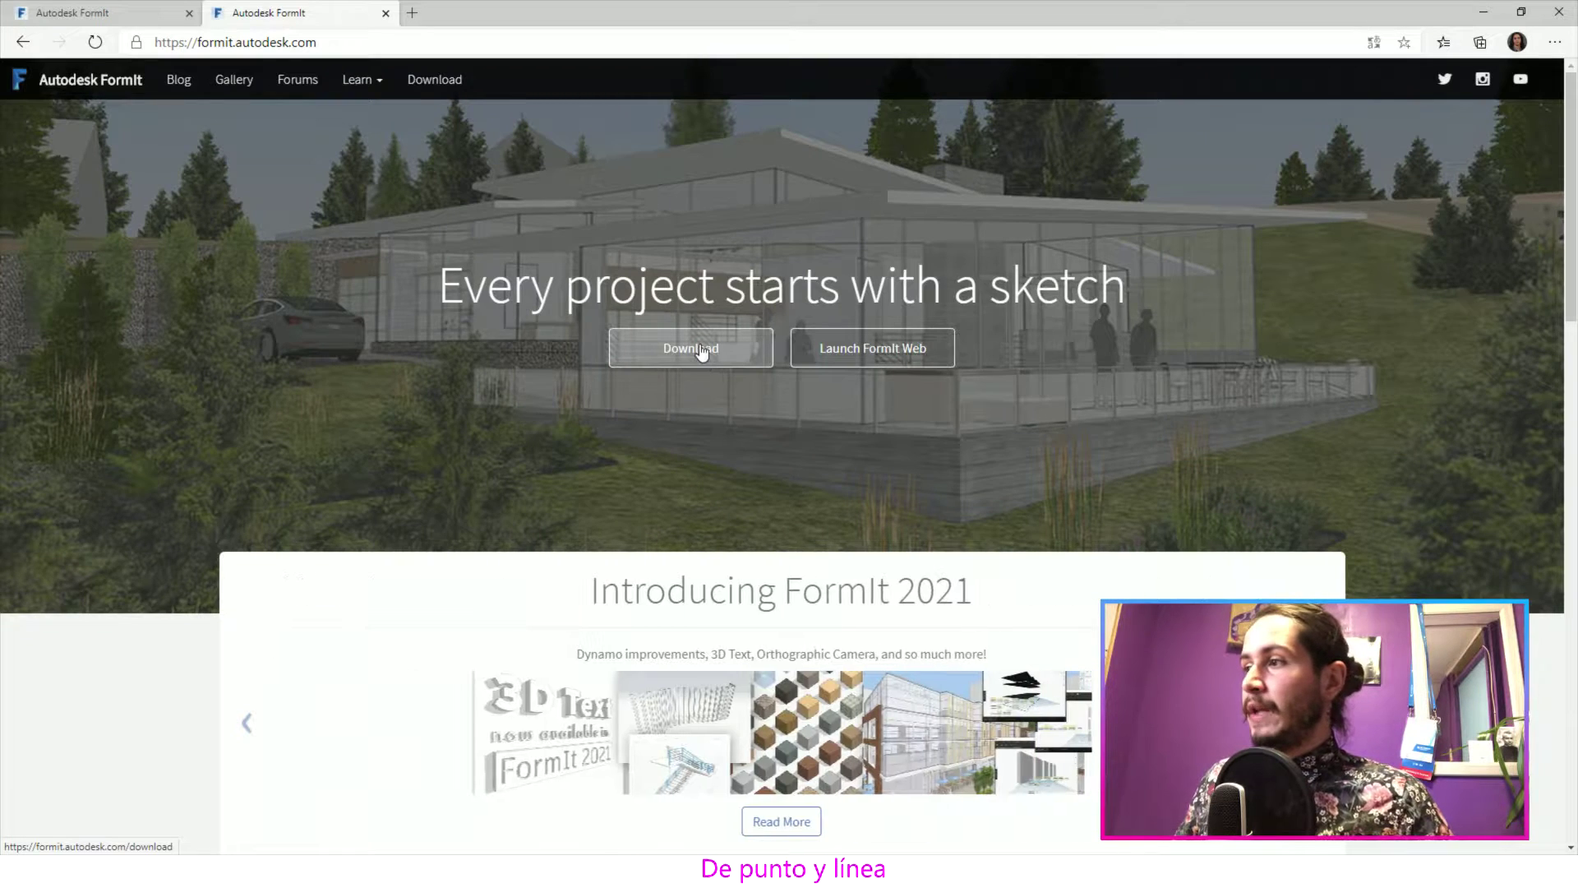
{"action": "scroll", "coordinate": [567, 346], "scroll_direction": "down", "scroll_amount": 3}
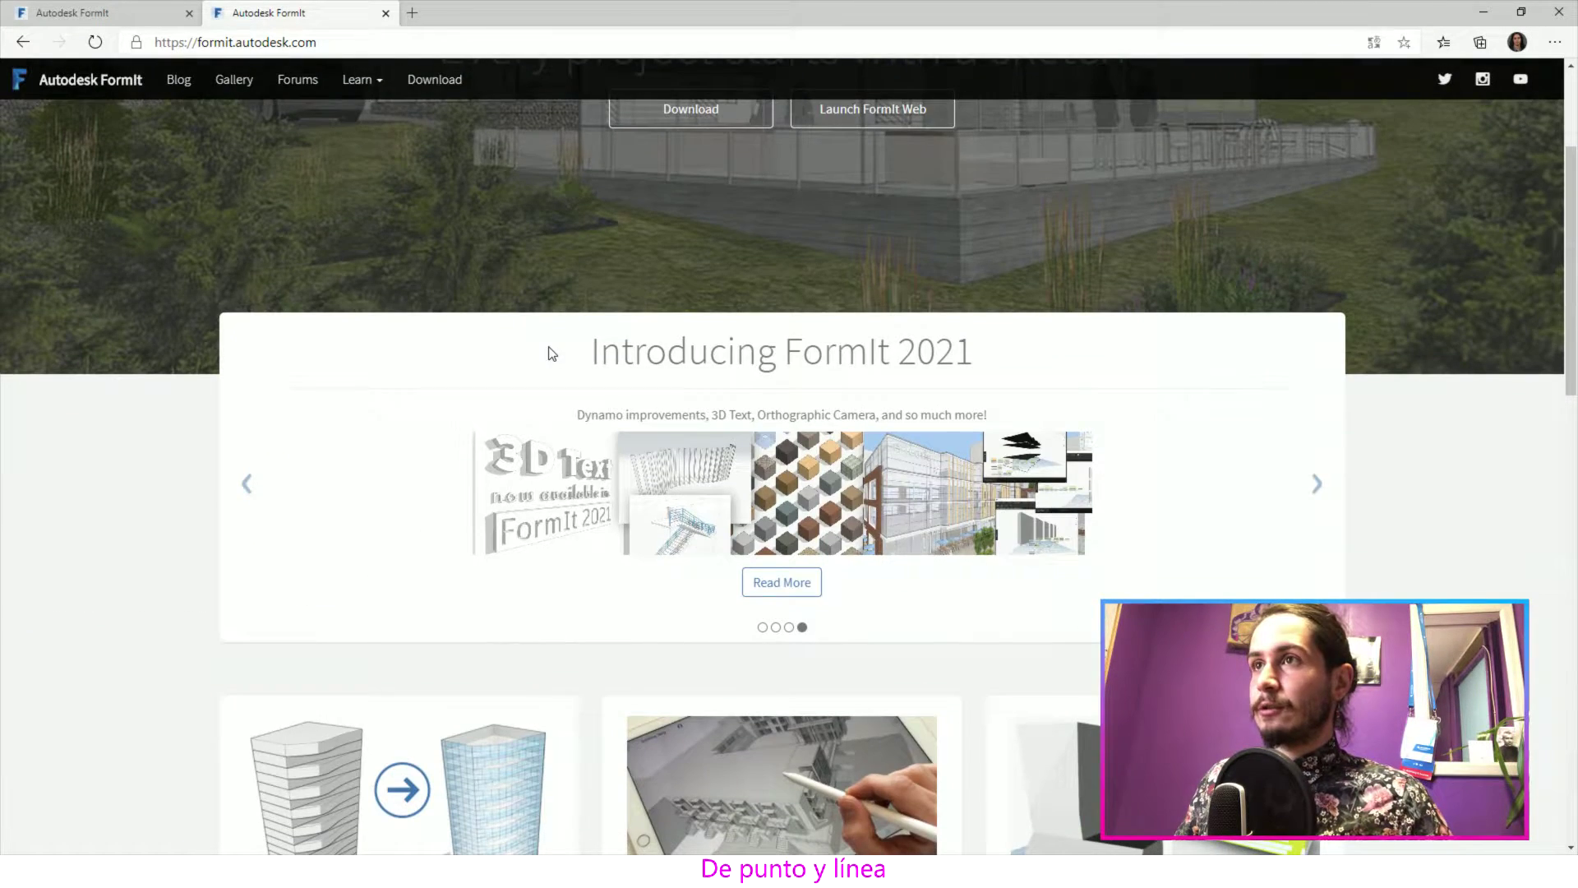
Review the terrain import section of the FormIt 2021.3 blog post
{"action": "left_click", "coordinate": [151, 18]}
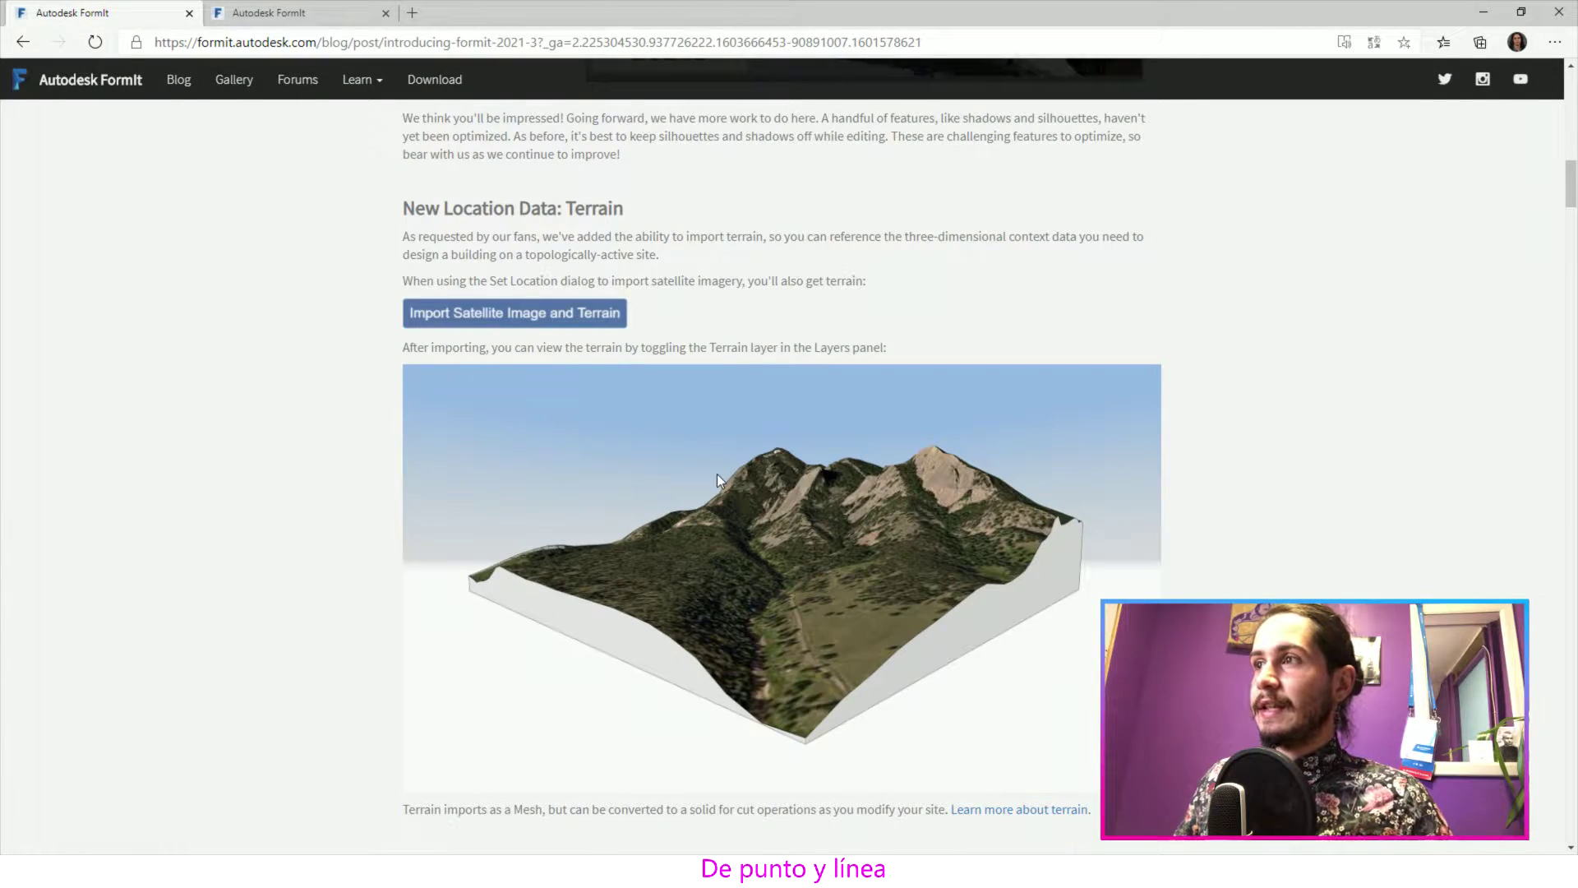
{"action": "scroll", "coordinate": [895, 511], "scroll_direction": "down", "scroll_amount": 2}
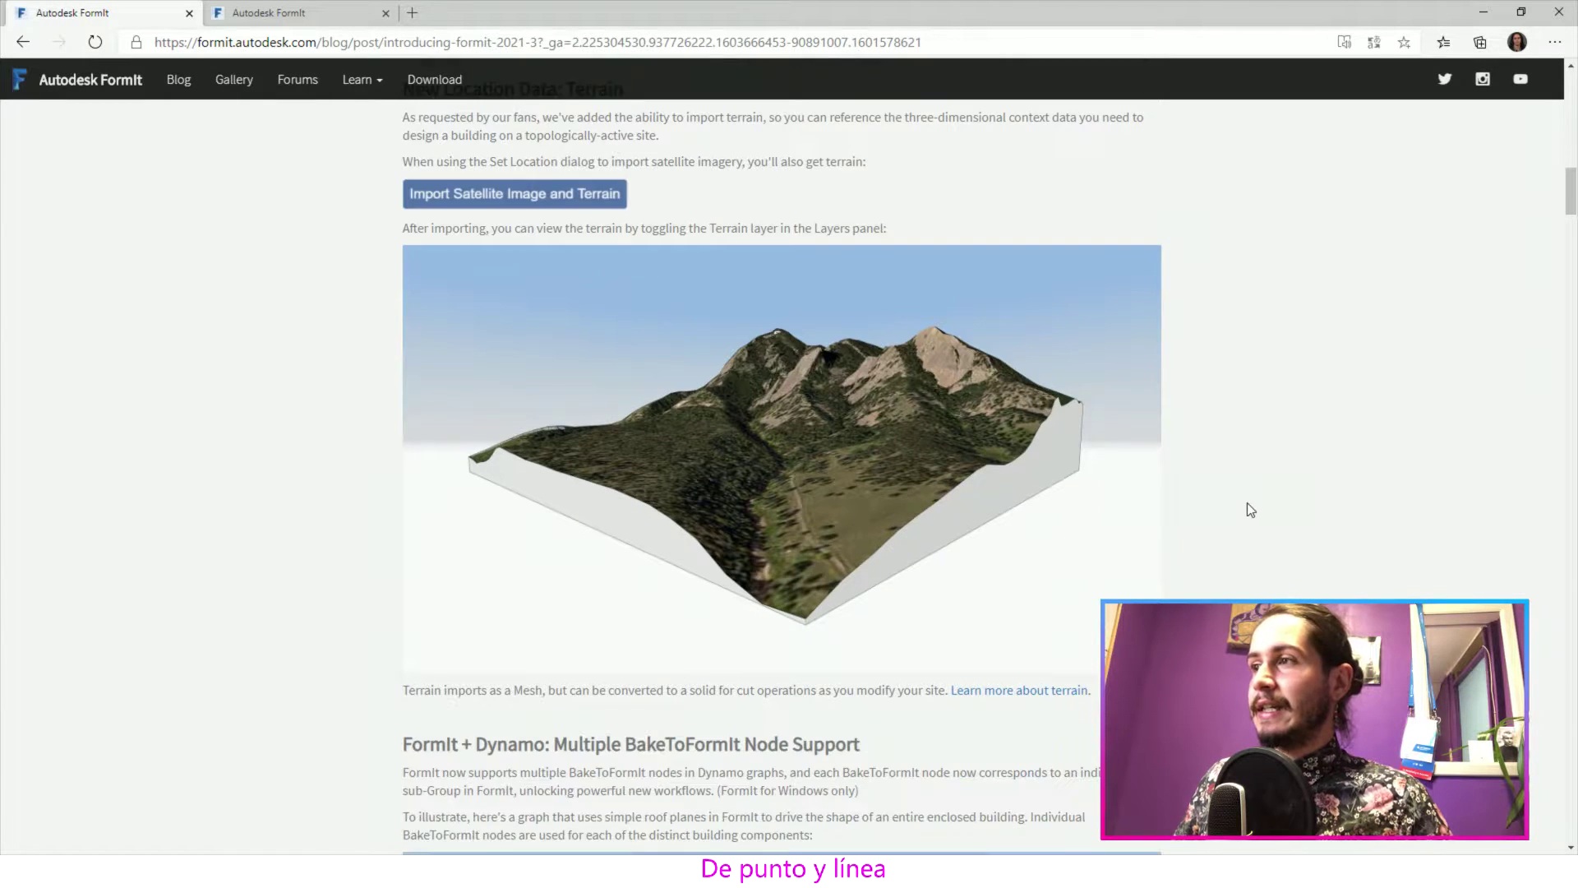
{"action": "scroll", "coordinate": [1246, 502], "scroll_direction": "up", "scroll_amount": 2}
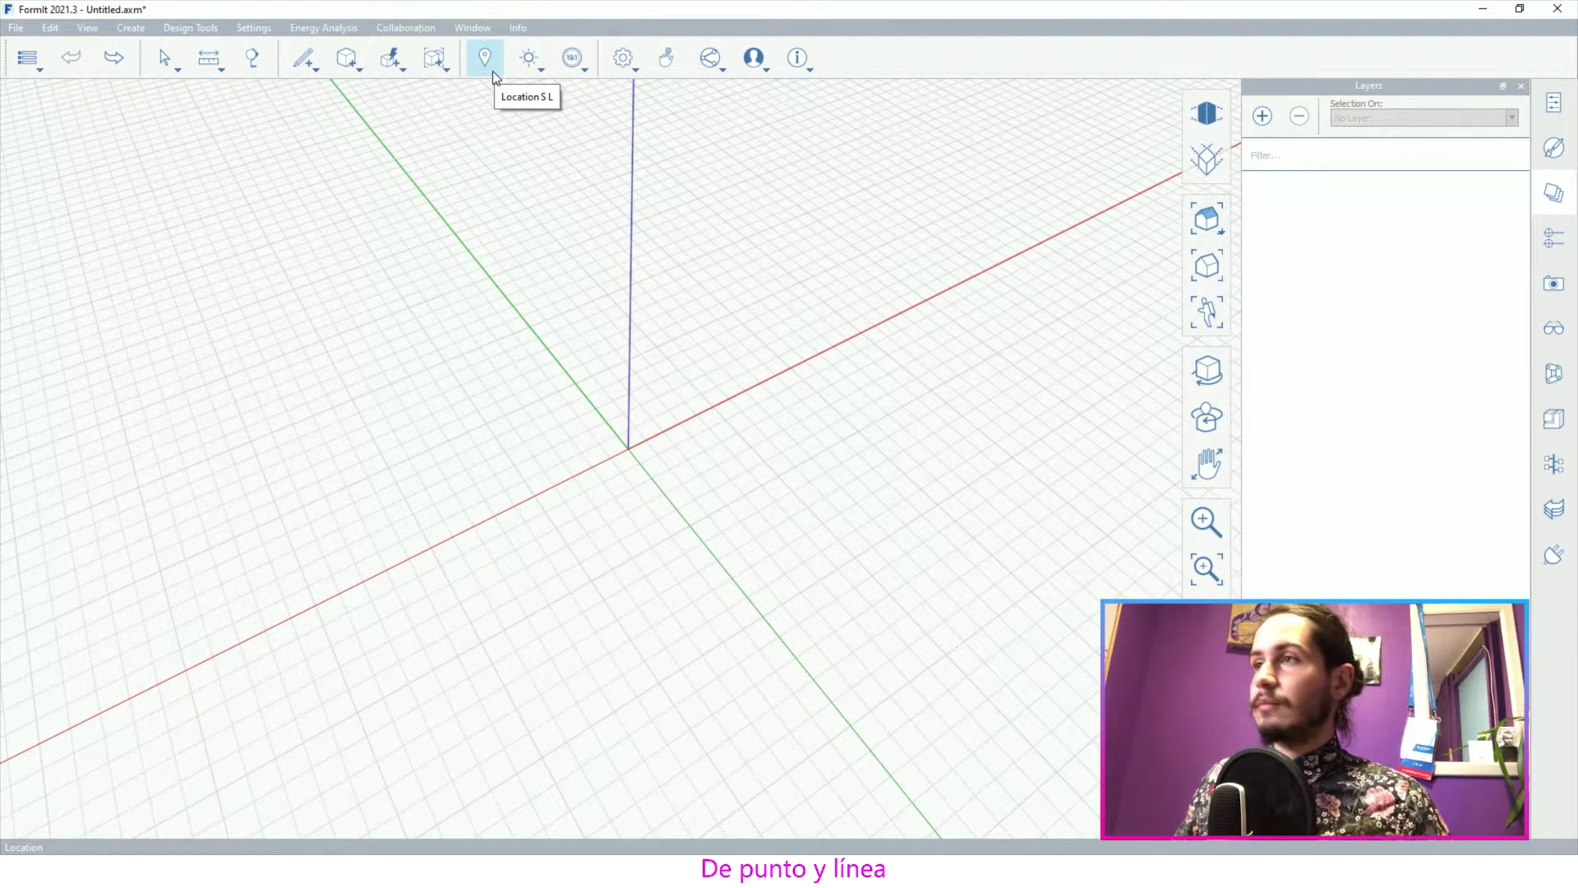
In FormIt, open the Set Location map and center it on central Santiago, near Cerro Santa Lucía and Calle Diagonal Paraguay
{"action": "left_click", "coordinate": [484, 59]}
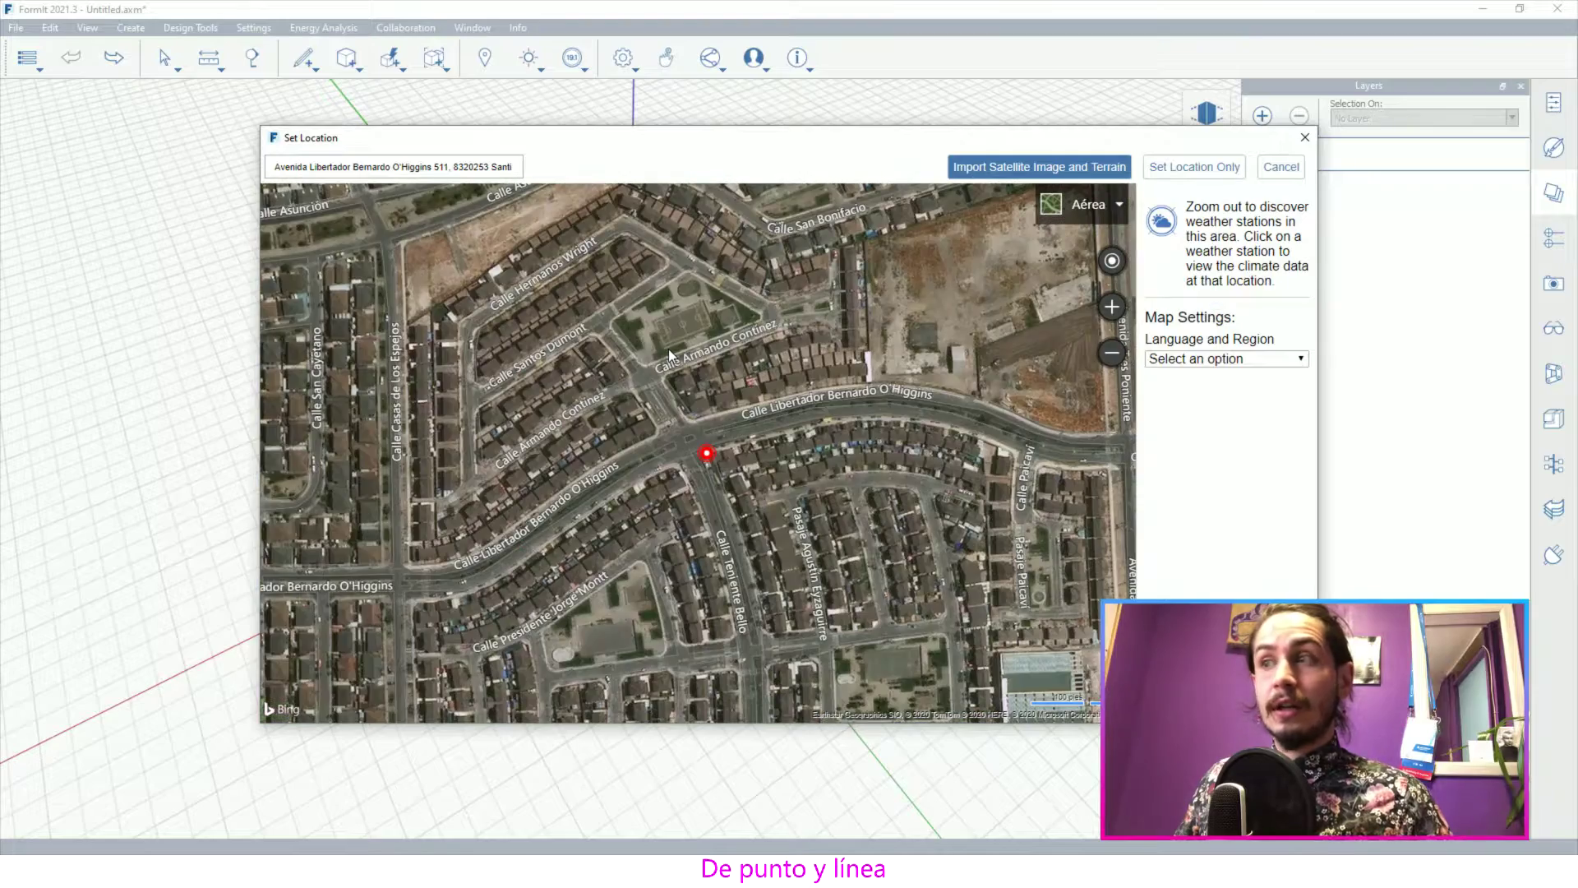
{"action": "scroll", "coordinate": [650, 434], "scroll_direction": "down", "scroll_amount": 5}
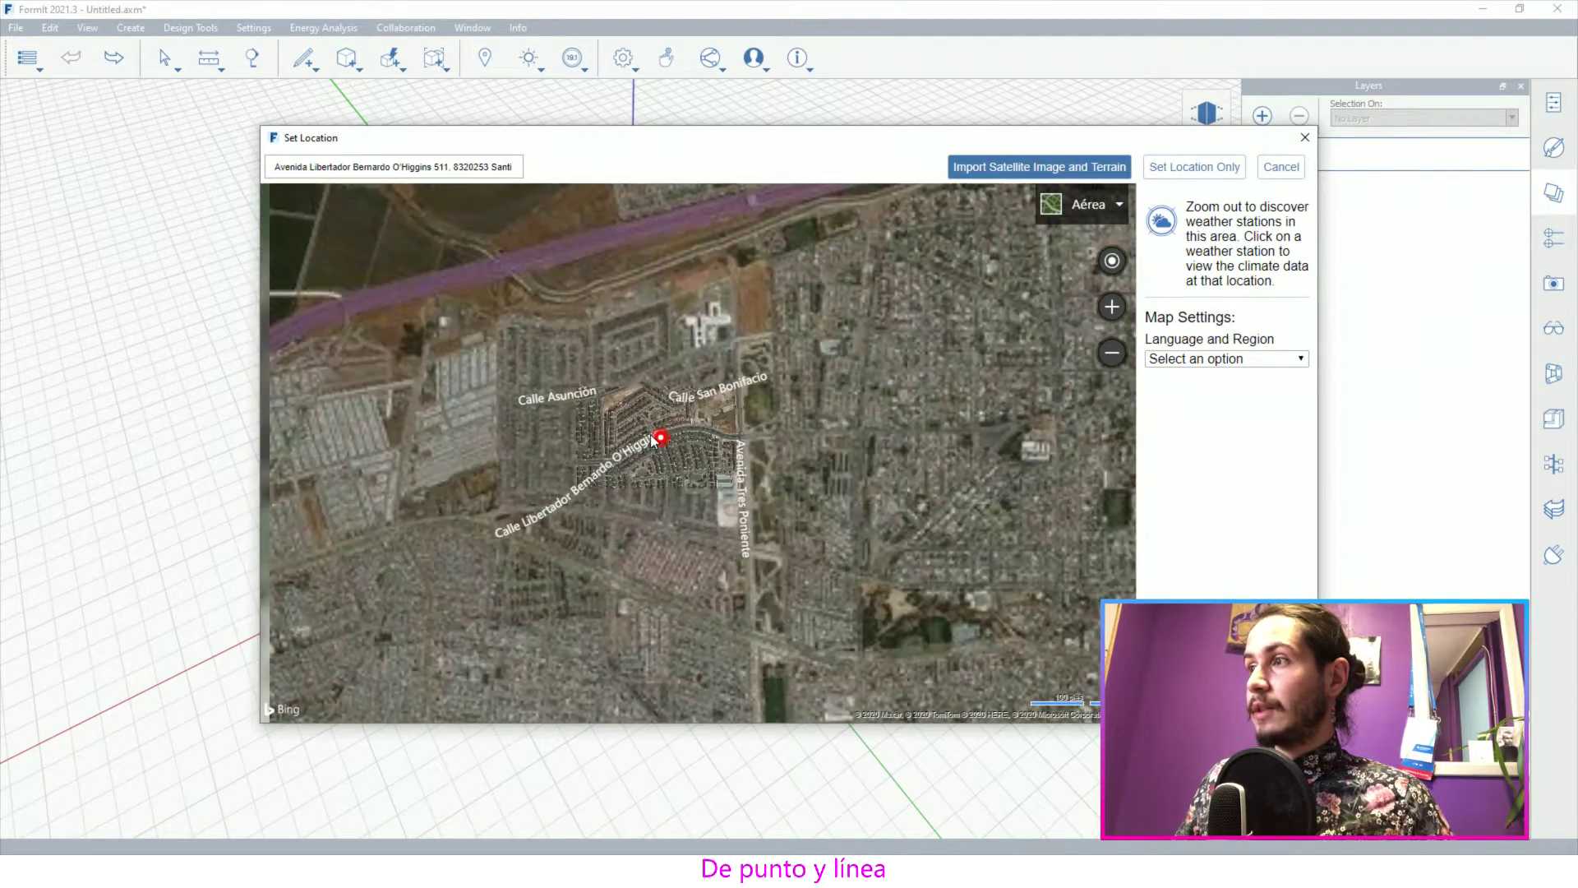
{"action": "scroll", "coordinate": [652, 440], "scroll_direction": "down", "scroll_amount": 3}
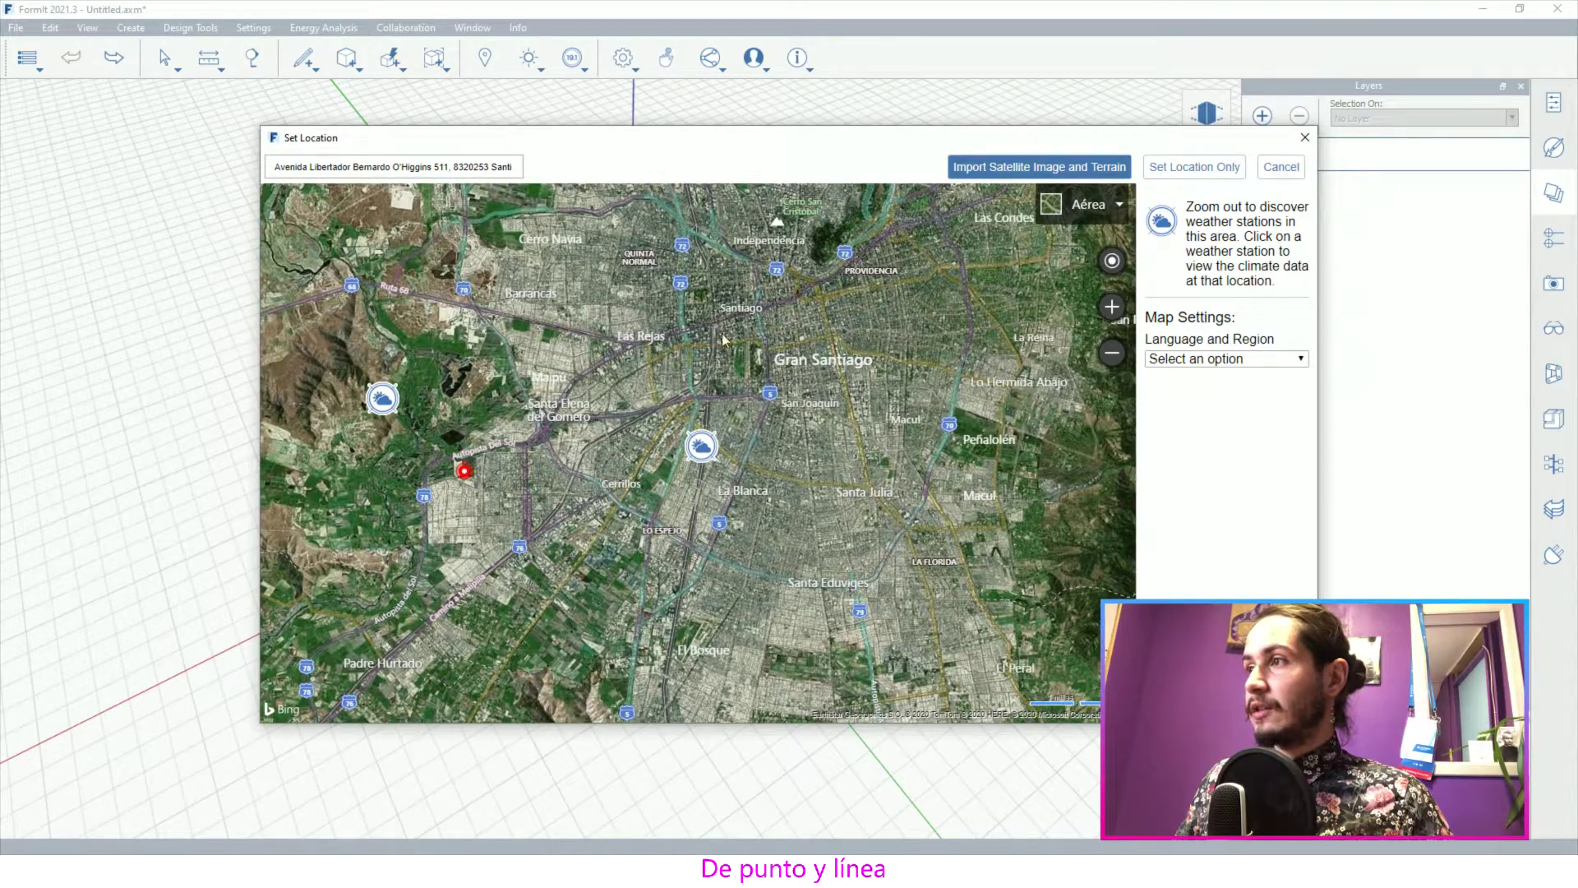
{"action": "scroll", "coordinate": [740, 353], "scroll_direction": "up", "scroll_amount": 2}
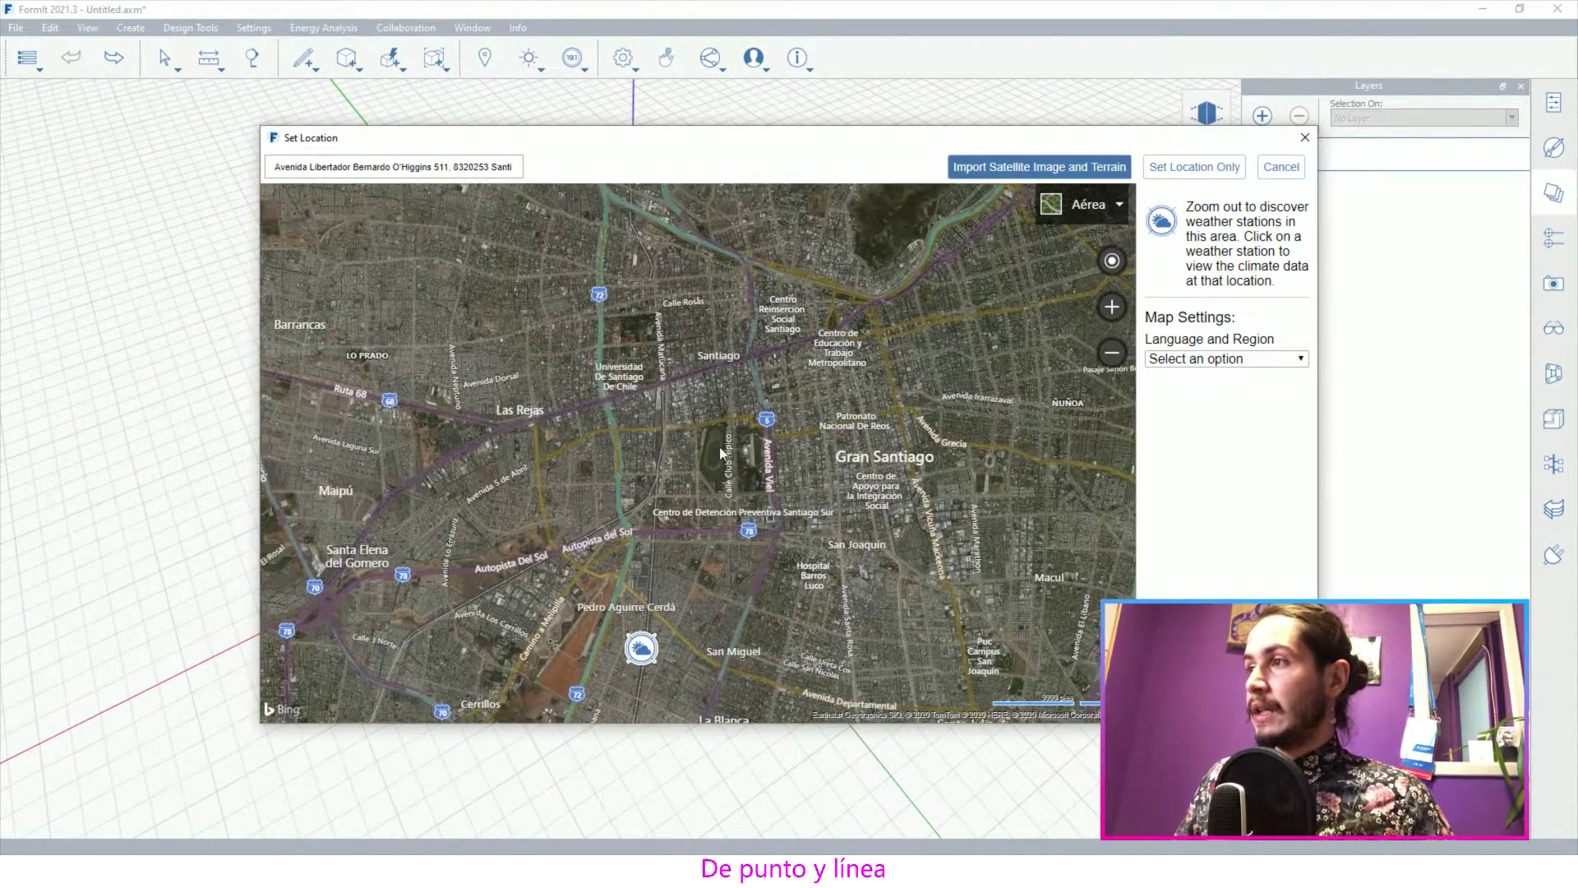
{"action": "scroll", "coordinate": [837, 373], "scroll_direction": "up", "scroll_amount": 3}
{"action": "left_click_drag", "start_coordinate": [744, 429], "coordinate": [719, 319]}
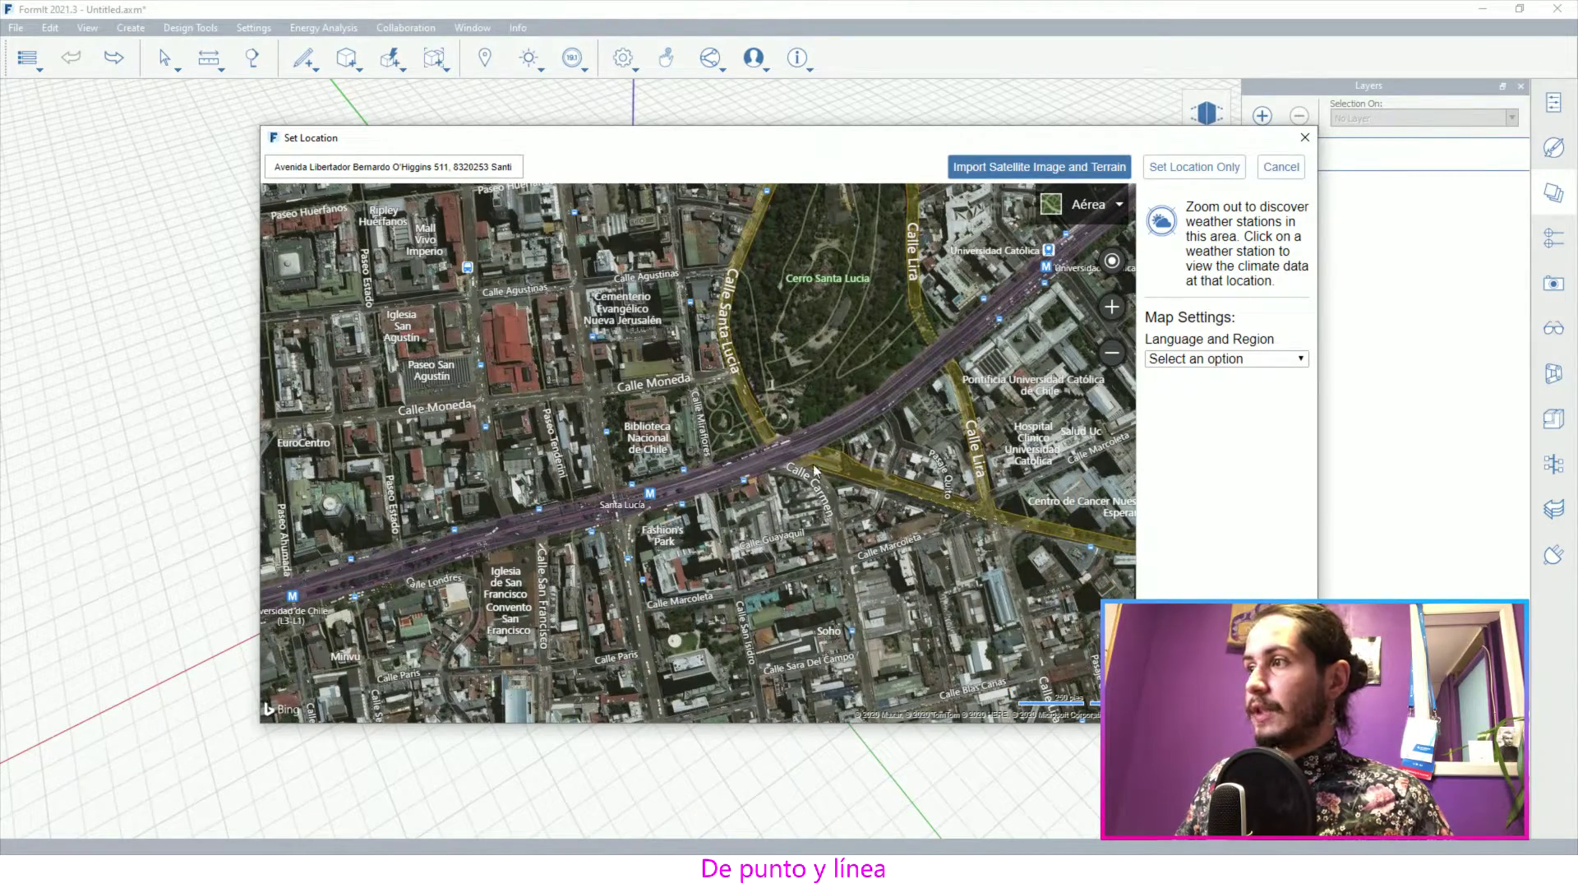
{"action": "scroll", "coordinate": [753, 425], "scroll_direction": "up", "scroll_amount": 2}
{"action": "left_click_drag", "start_coordinate": [861, 408], "coordinate": [850, 462]}
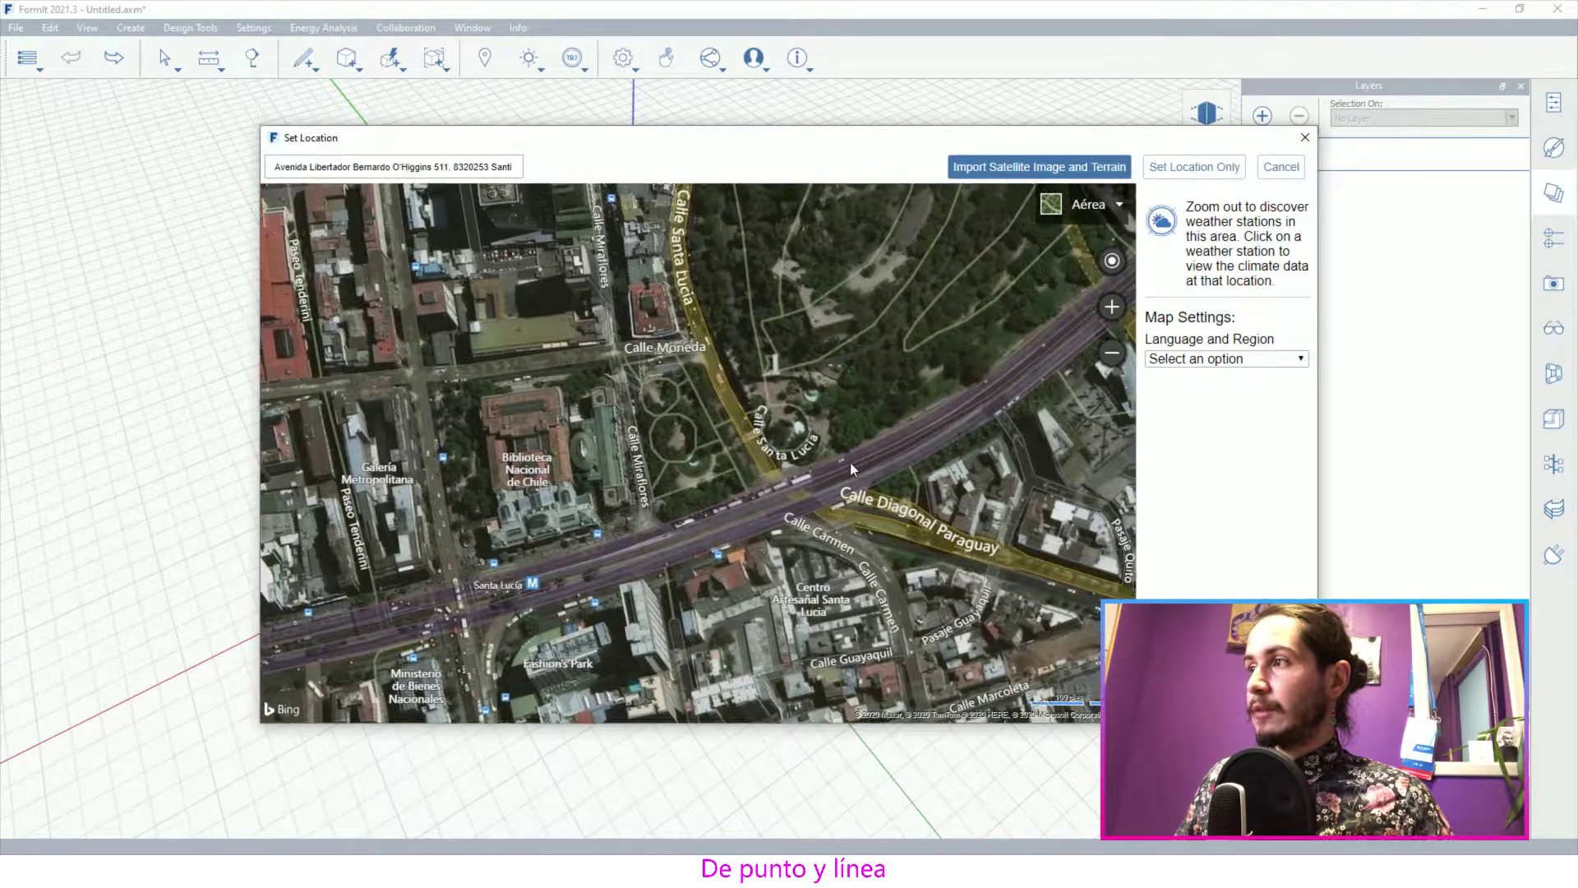
{"action": "scroll", "coordinate": [850, 462], "scroll_direction": "down", "scroll_amount": 1}
{"action": "scroll", "coordinate": [731, 427], "scroll_direction": "up", "scroll_amount": 1}
{"action": "left_click_drag", "start_coordinate": [793, 406], "coordinate": [672, 386]}
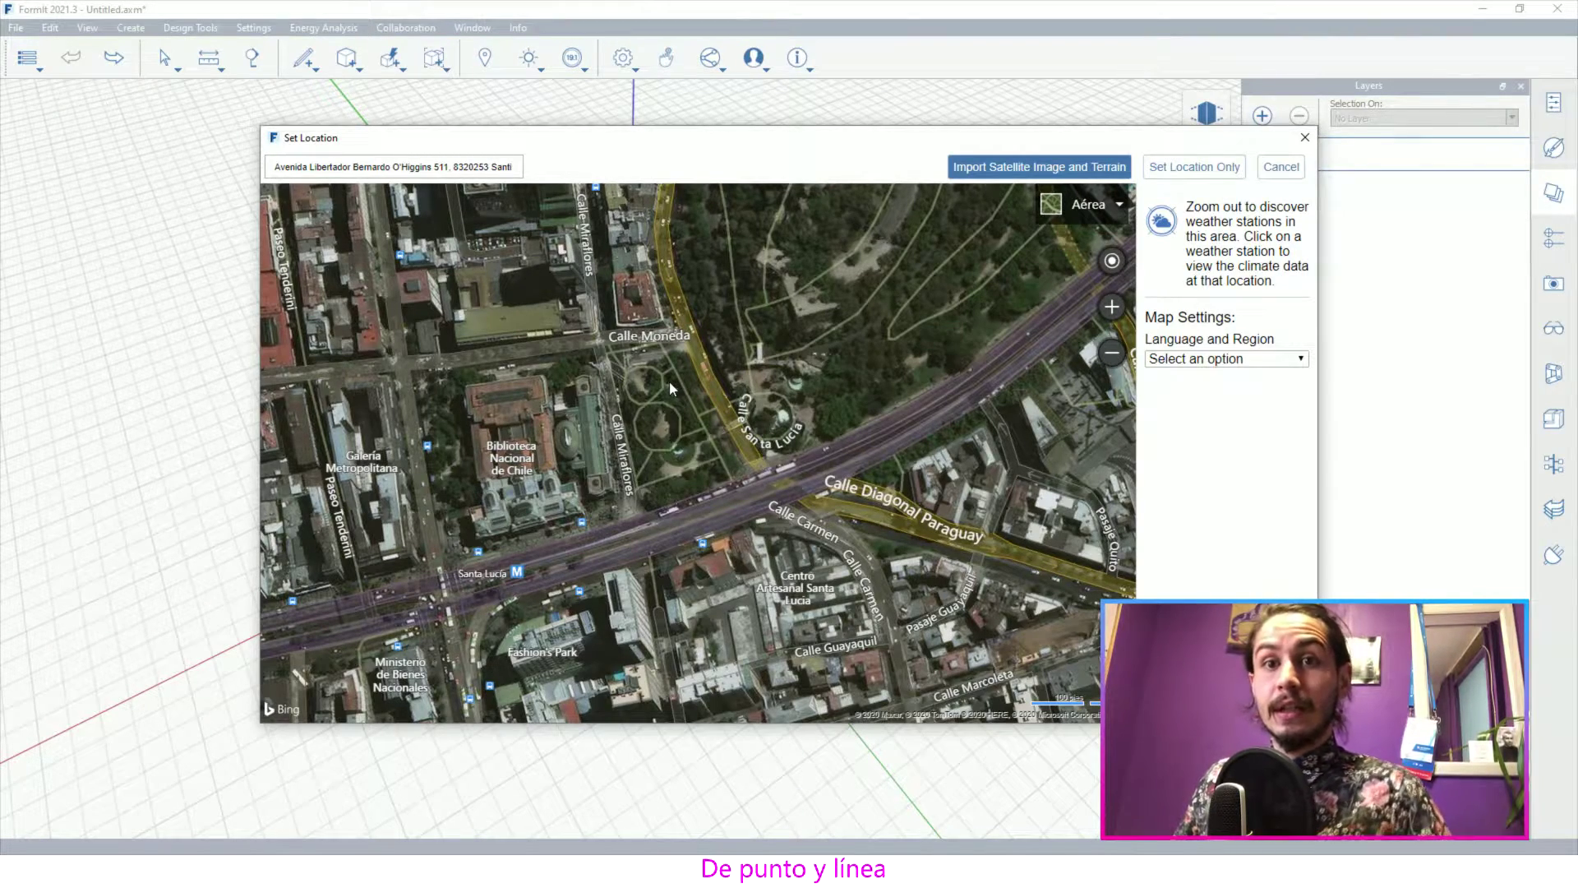
{"action": "scroll", "coordinate": [673, 434], "scroll_direction": "down", "scroll_amount": 1}
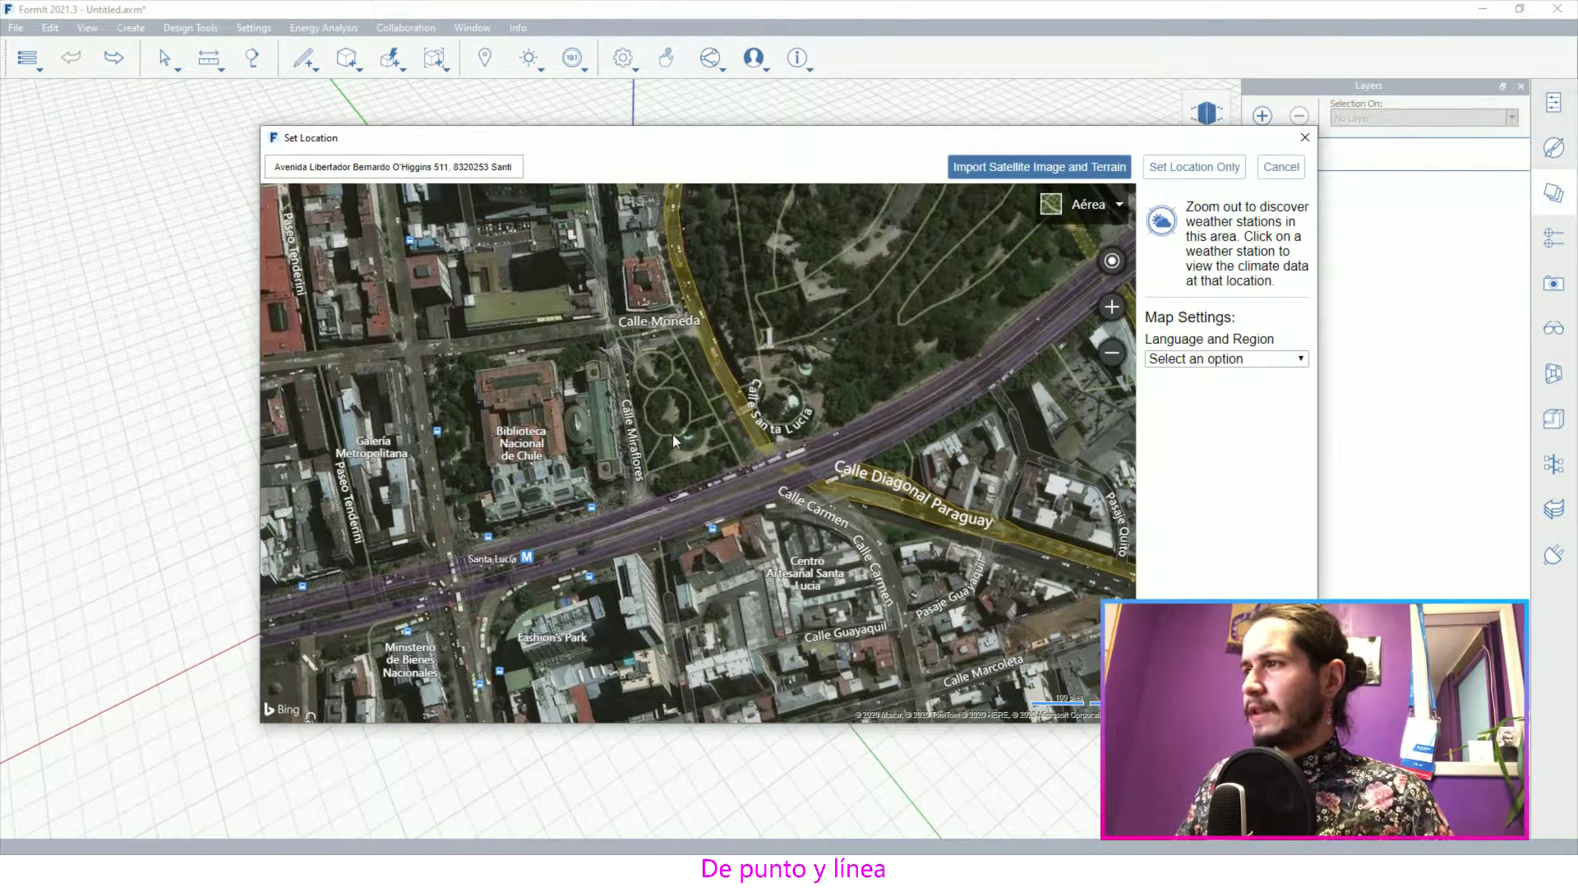
{"action": "scroll", "coordinate": [672, 434], "scroll_direction": "down", "scroll_amount": 1}
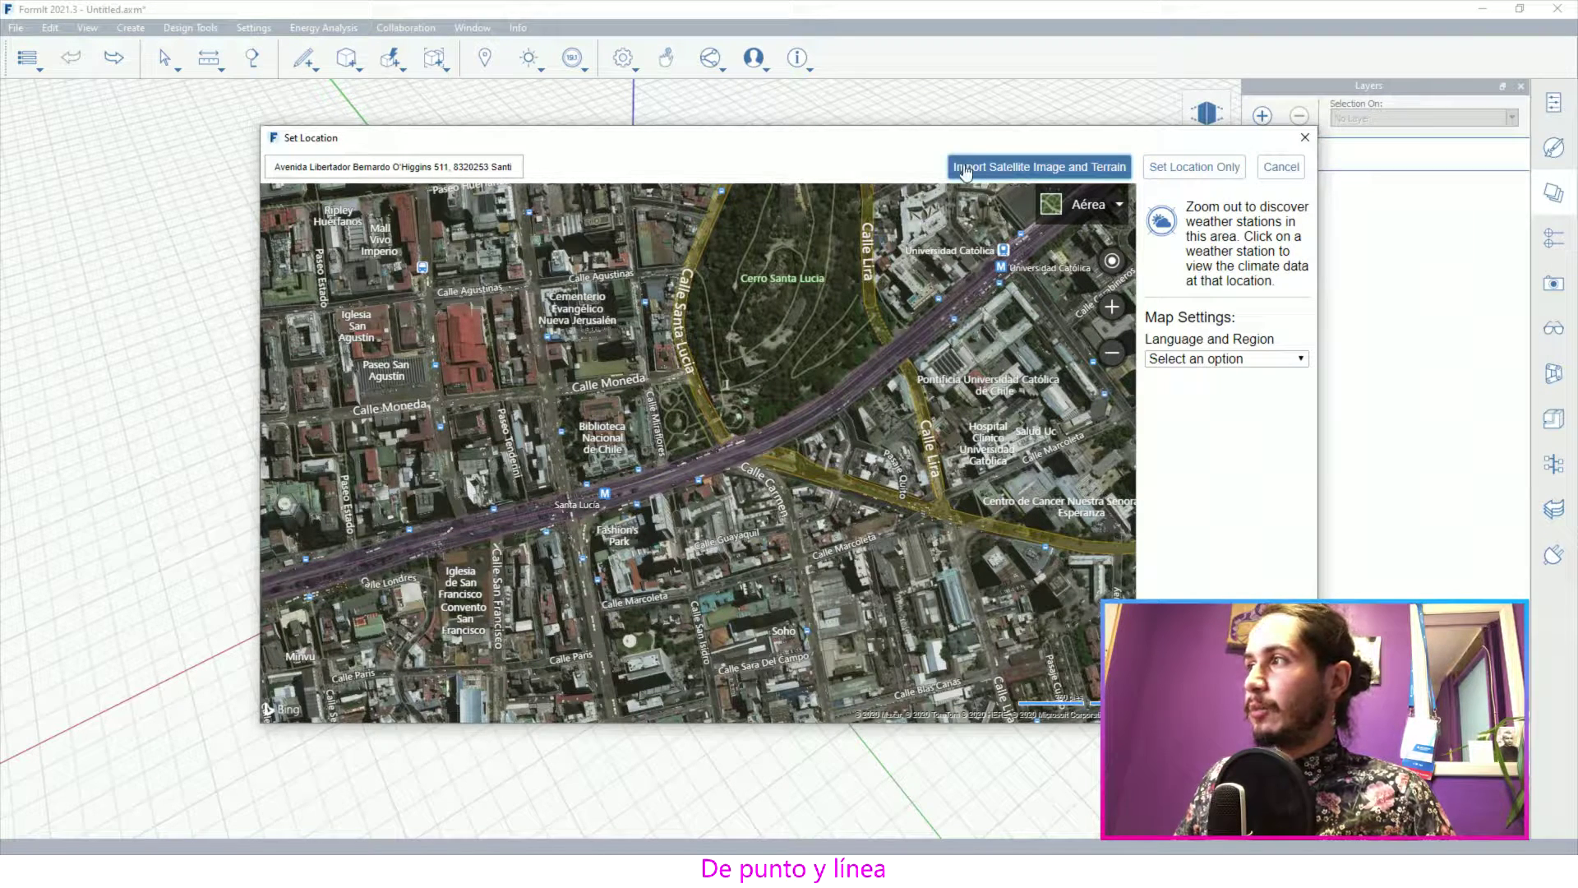
Import the satellite image and terrain, framing the blocks around the Biblioteca Nacional and the avenue beside Cerro Santa Lucía
{"action": "left_click", "coordinate": [1040, 168]}
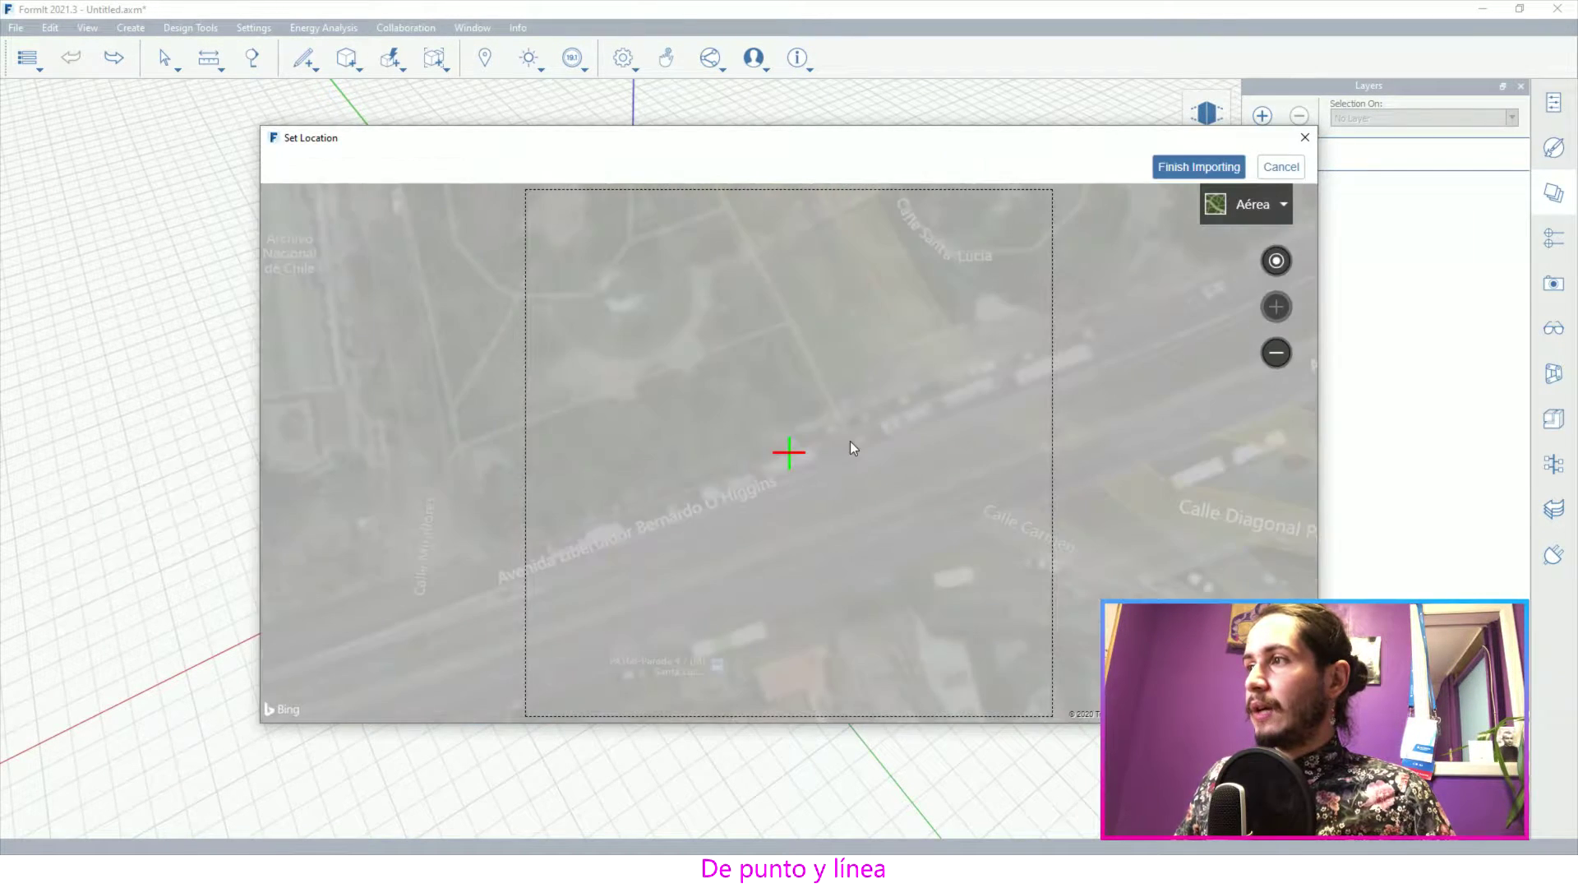
{"action": "scroll", "coordinate": [776, 324], "scroll_direction": "down", "scroll_amount": 4}
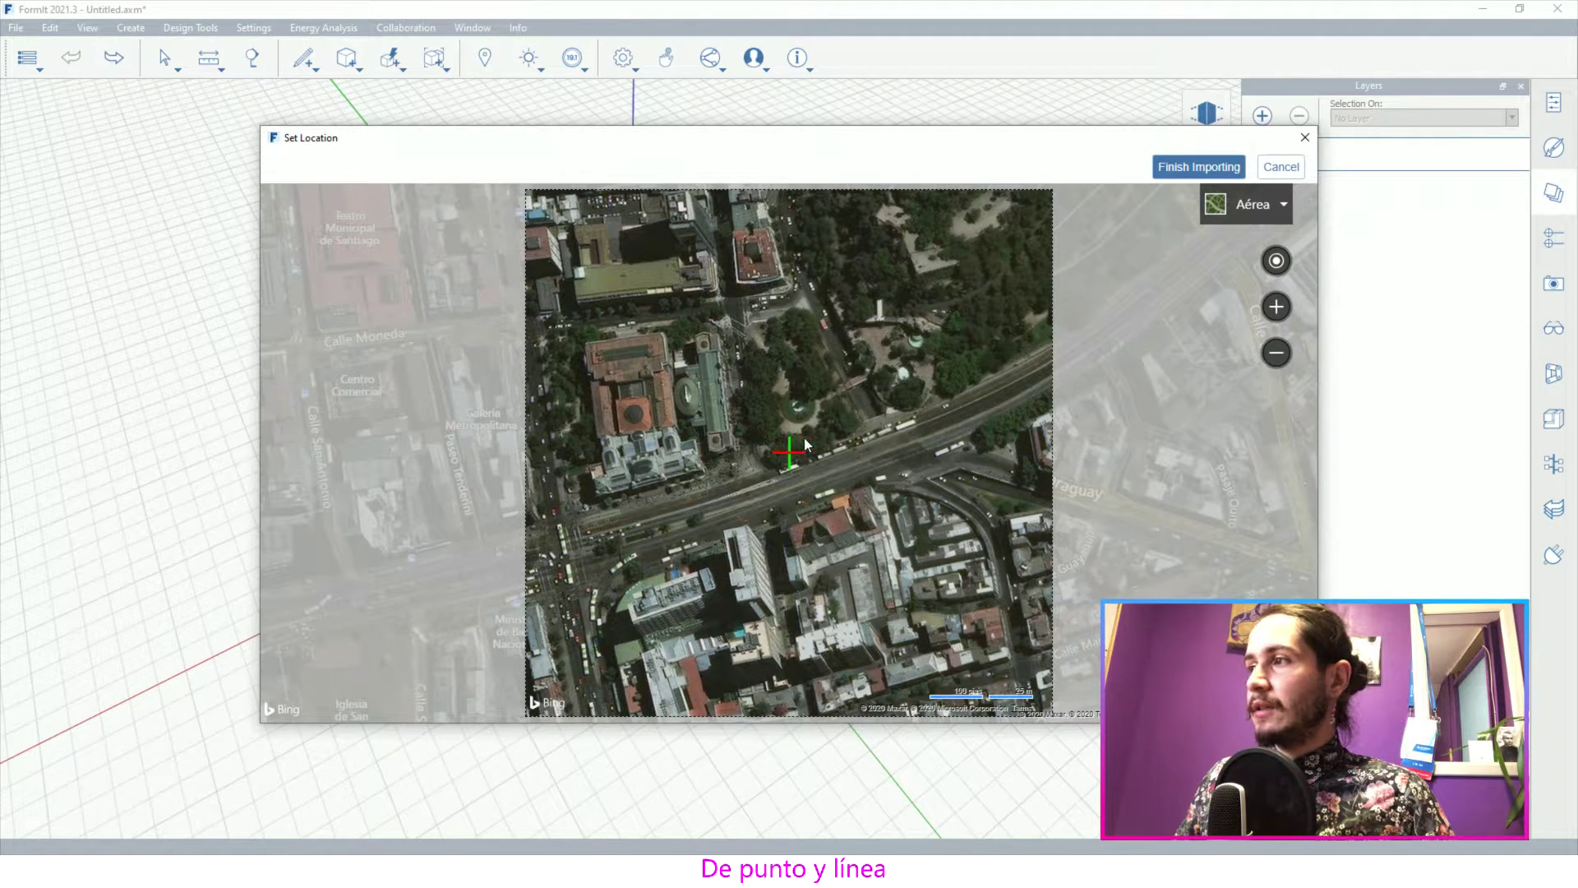
{"action": "scroll", "coordinate": [804, 437], "scroll_direction": "up", "scroll_amount": 2}
{"action": "scroll", "coordinate": [802, 435], "scroll_direction": "down", "scroll_amount": 3}
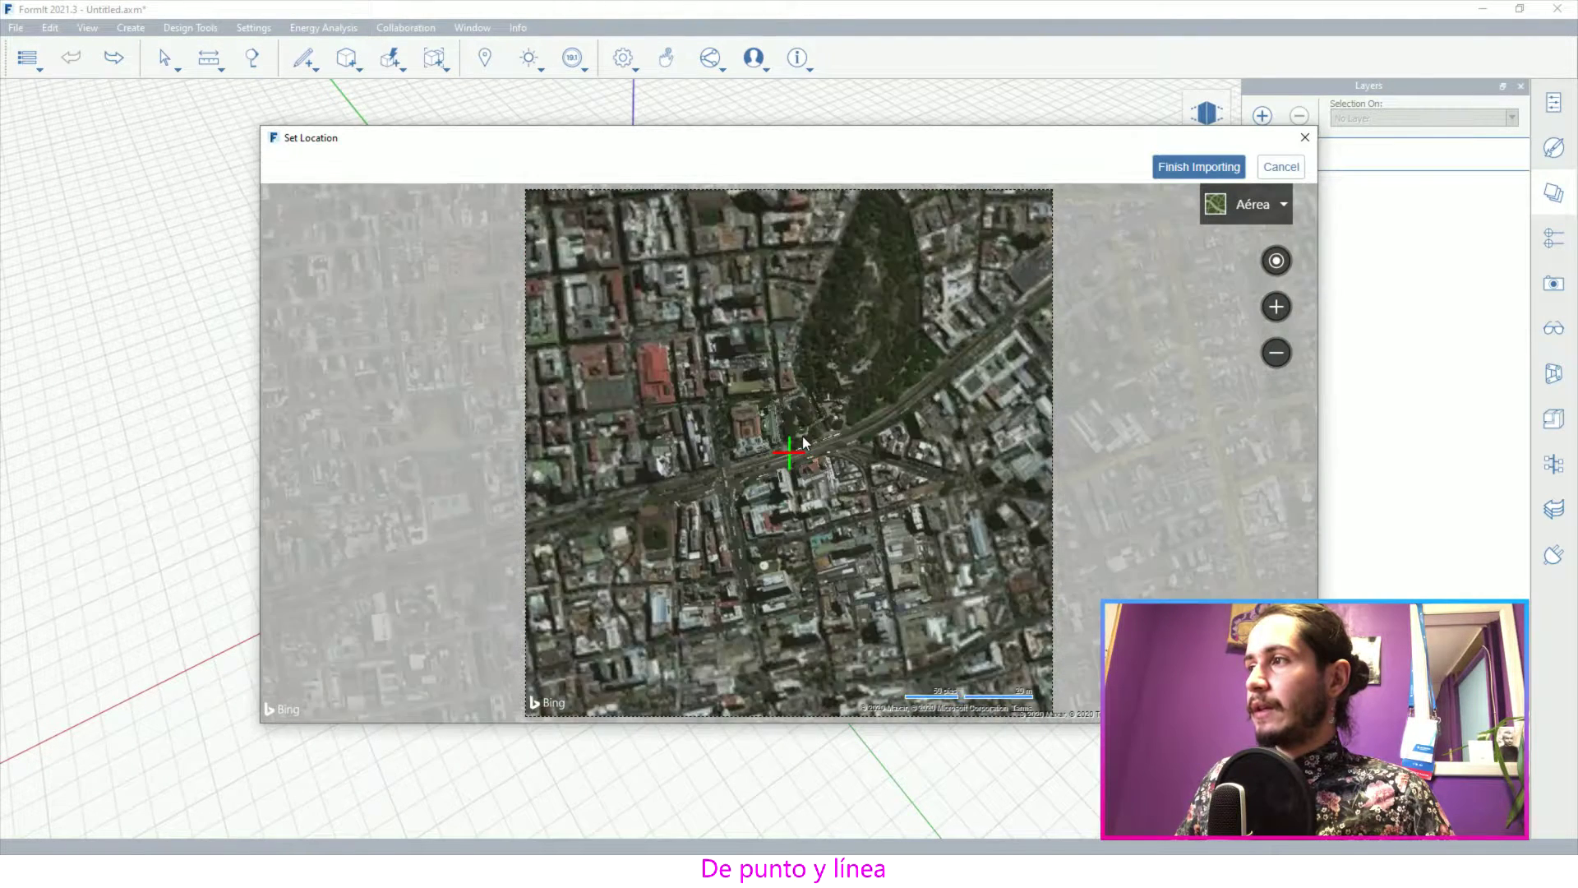
{"action": "scroll", "coordinate": [802, 435], "scroll_direction": "up", "scroll_amount": 2}
{"action": "mouse_move", "coordinate": [799, 430]}
{"action": "left_mouse_down"}
{"action": "mouse_move", "coordinate": [816, 408]}
{"action": "mouse_move", "coordinate": [816, 421]}
{"action": "left_mouse_up"}
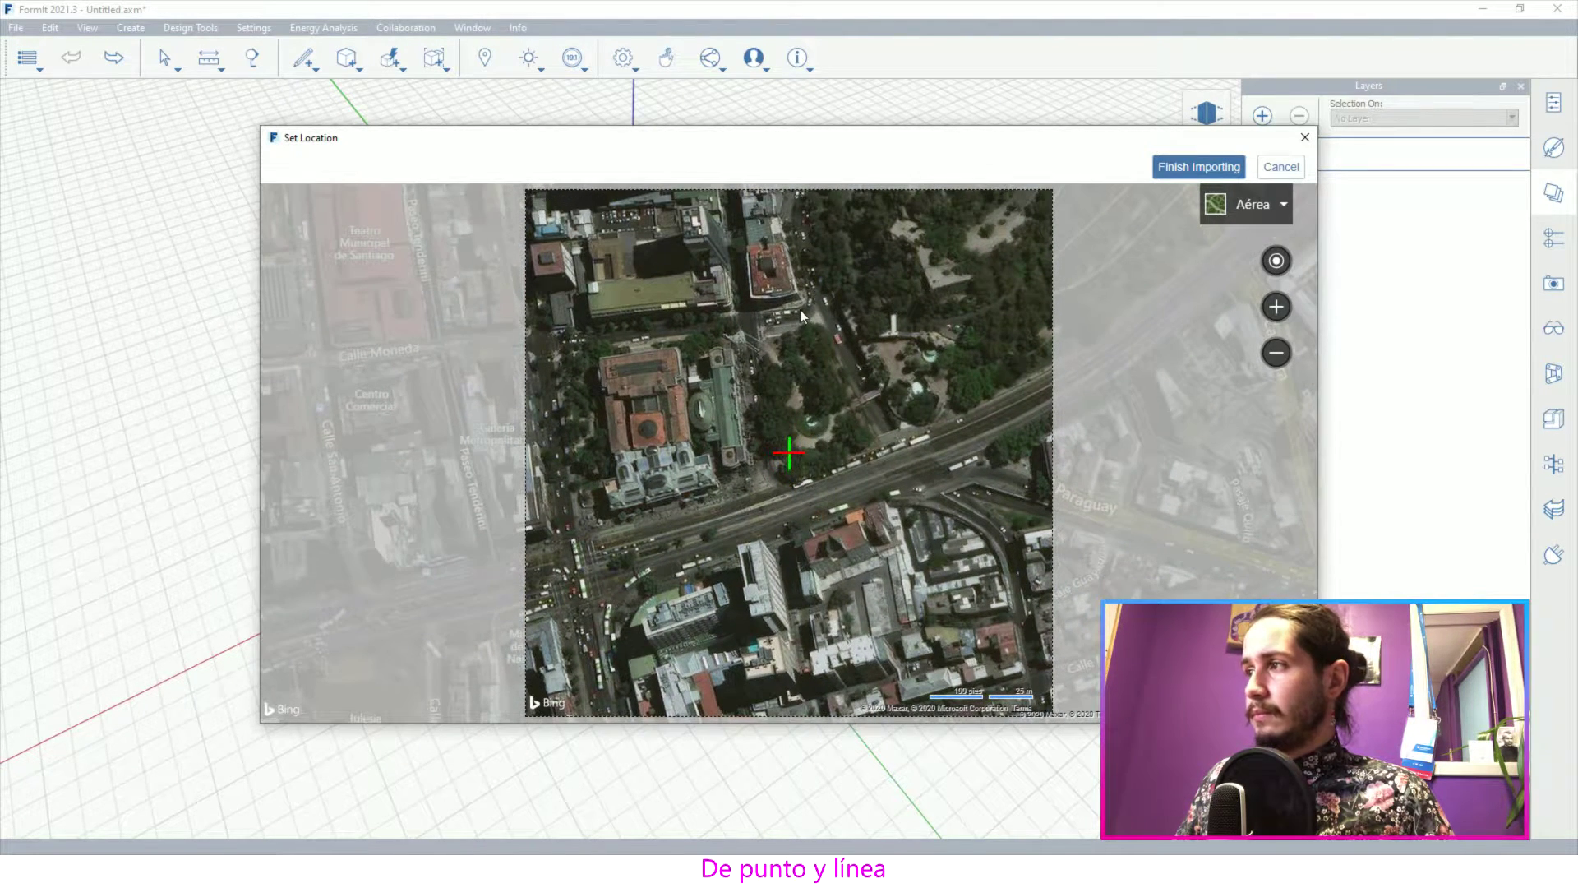
{"action": "left_click_drag", "start_coordinate": [937, 276], "coordinate": [965, 217]}
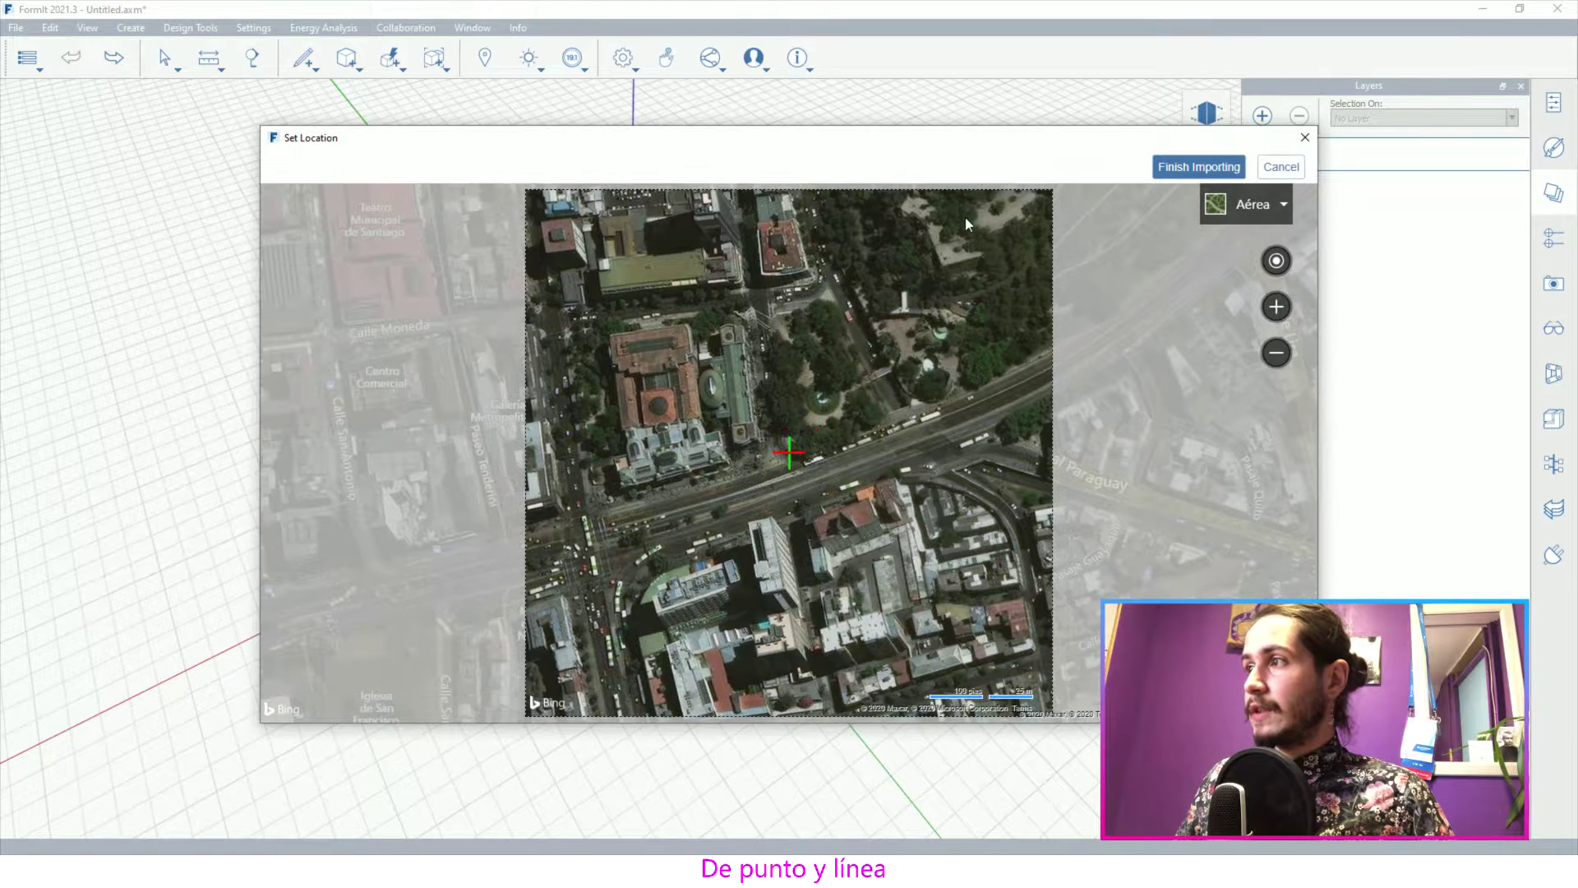
{"action": "left_click", "coordinate": [1200, 167]}
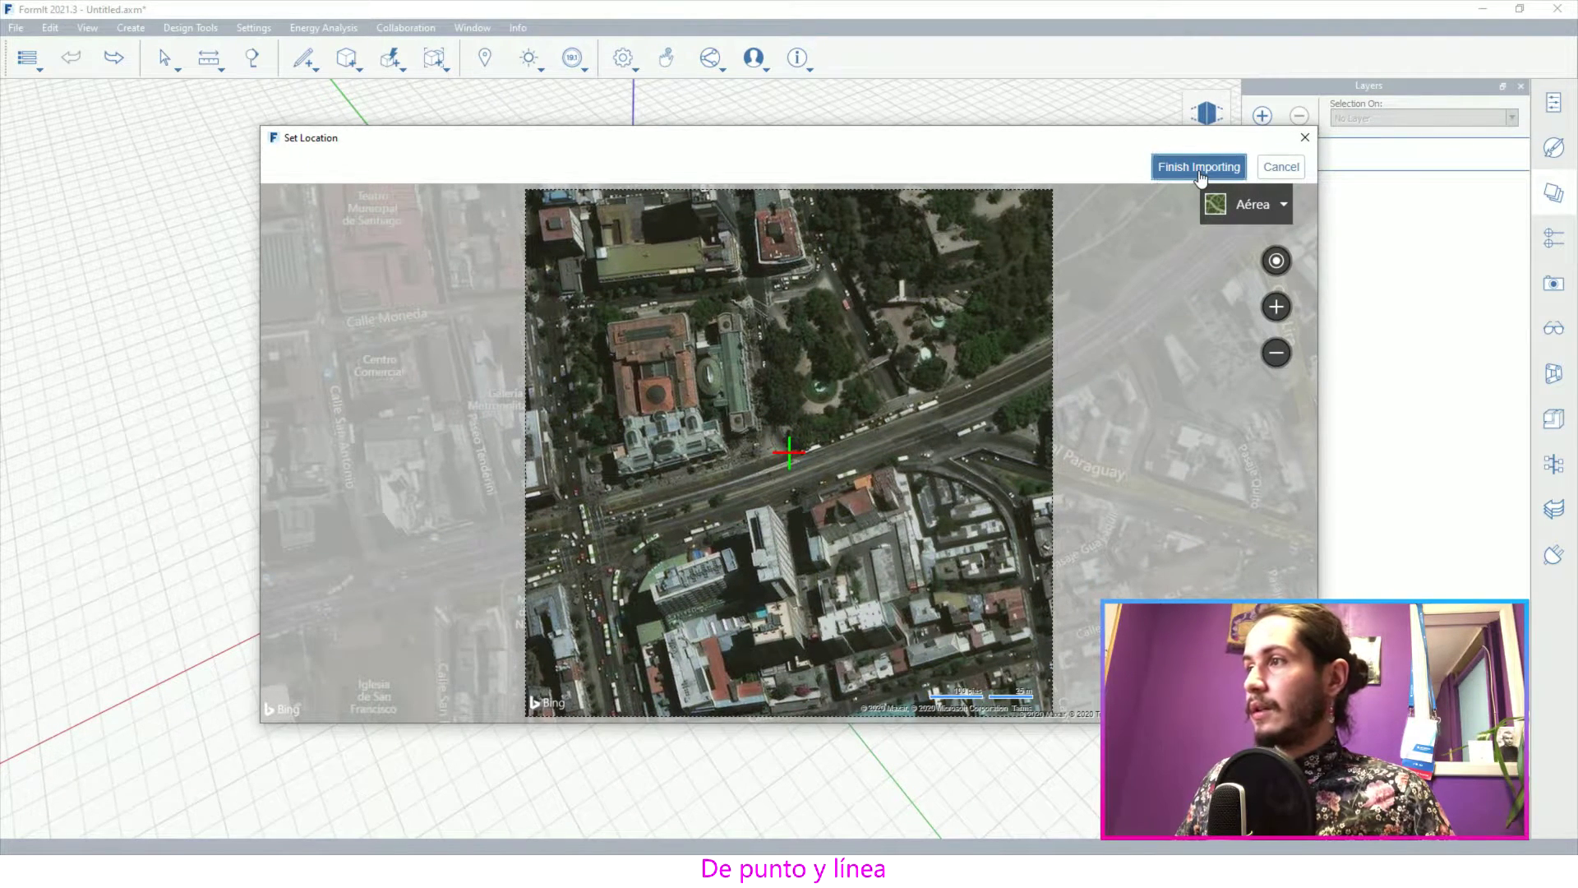
Turn on the Terrain layer for the imported site
{"action": "middle_click_drag", "start_coordinate": [878, 254], "coordinate": [597, 465], "text": "shift"}
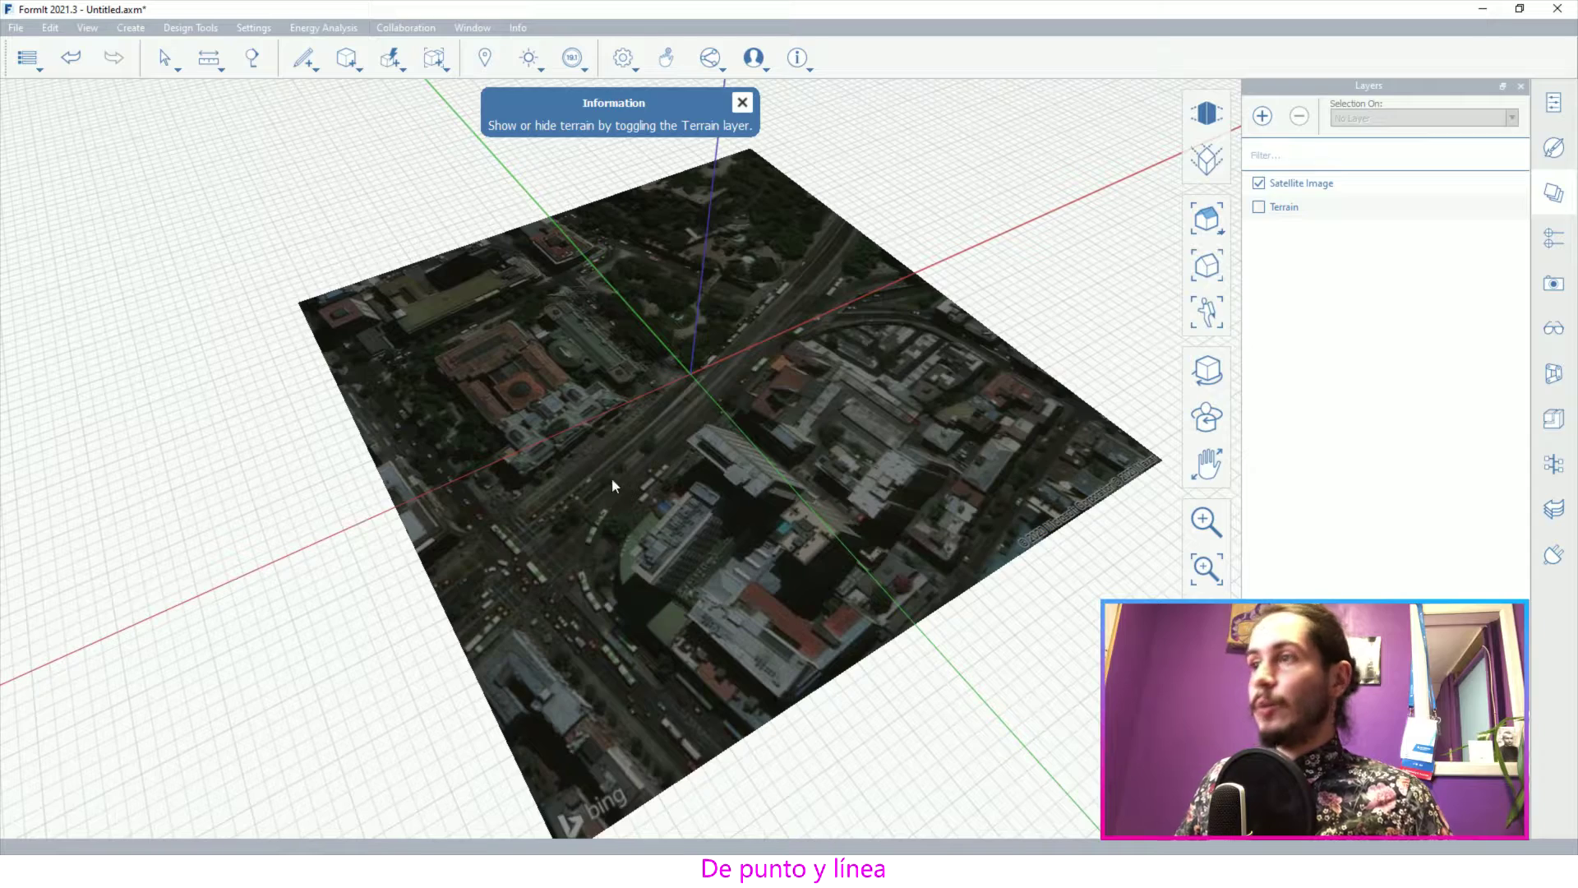
{"action": "middle_click_drag", "start_coordinate": [593, 470], "coordinate": [610, 495], "text": "shift"}
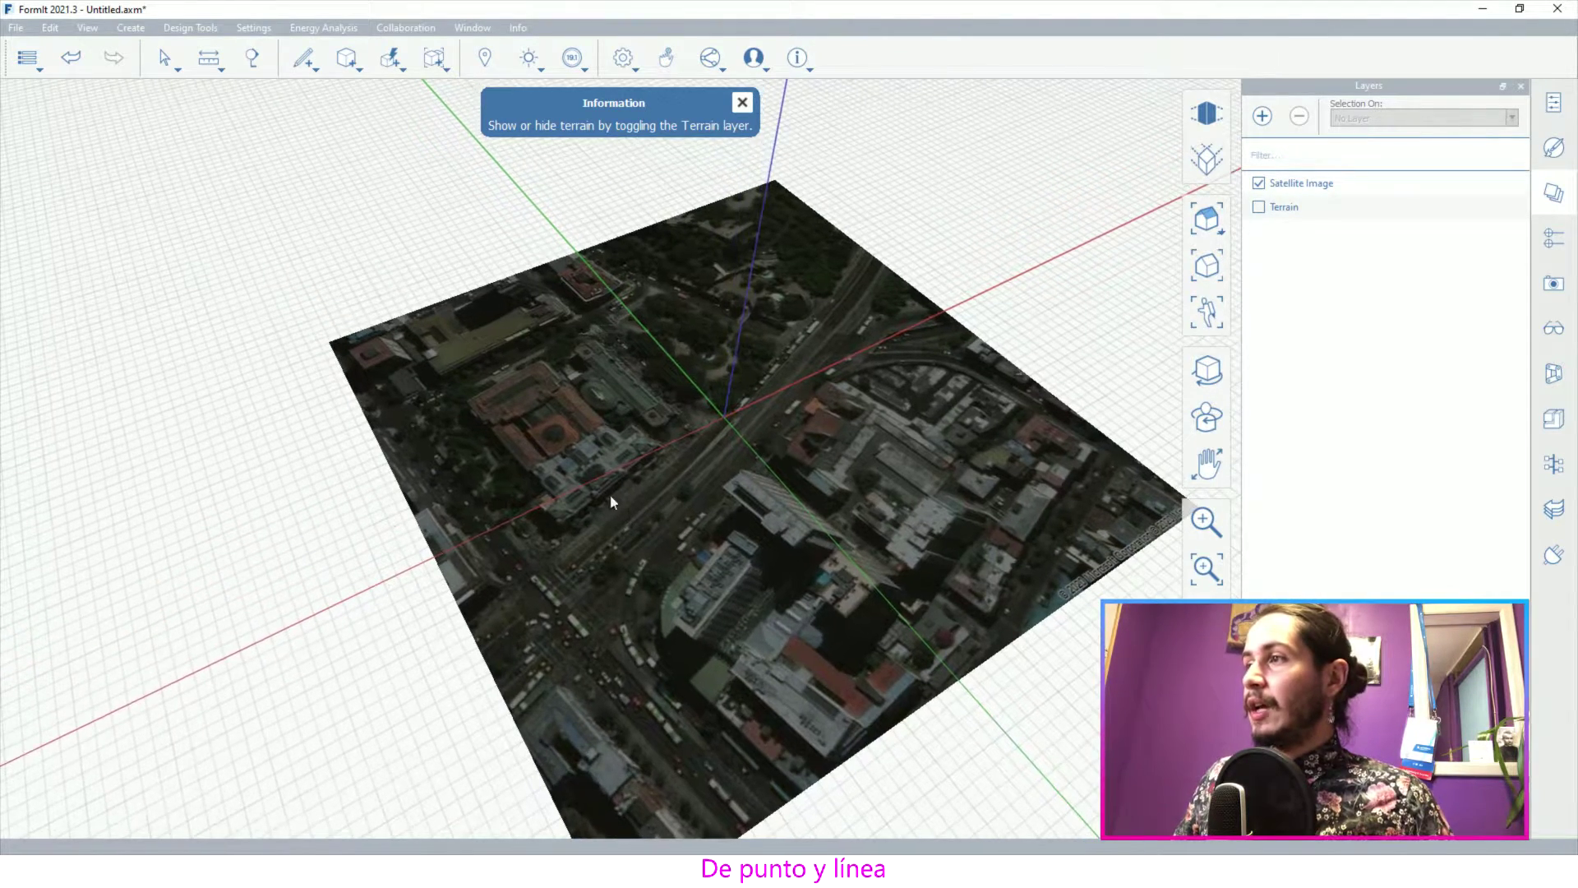
{"action": "middle_click_drag", "start_coordinate": [695, 521], "coordinate": [725, 501], "text": "shift"}
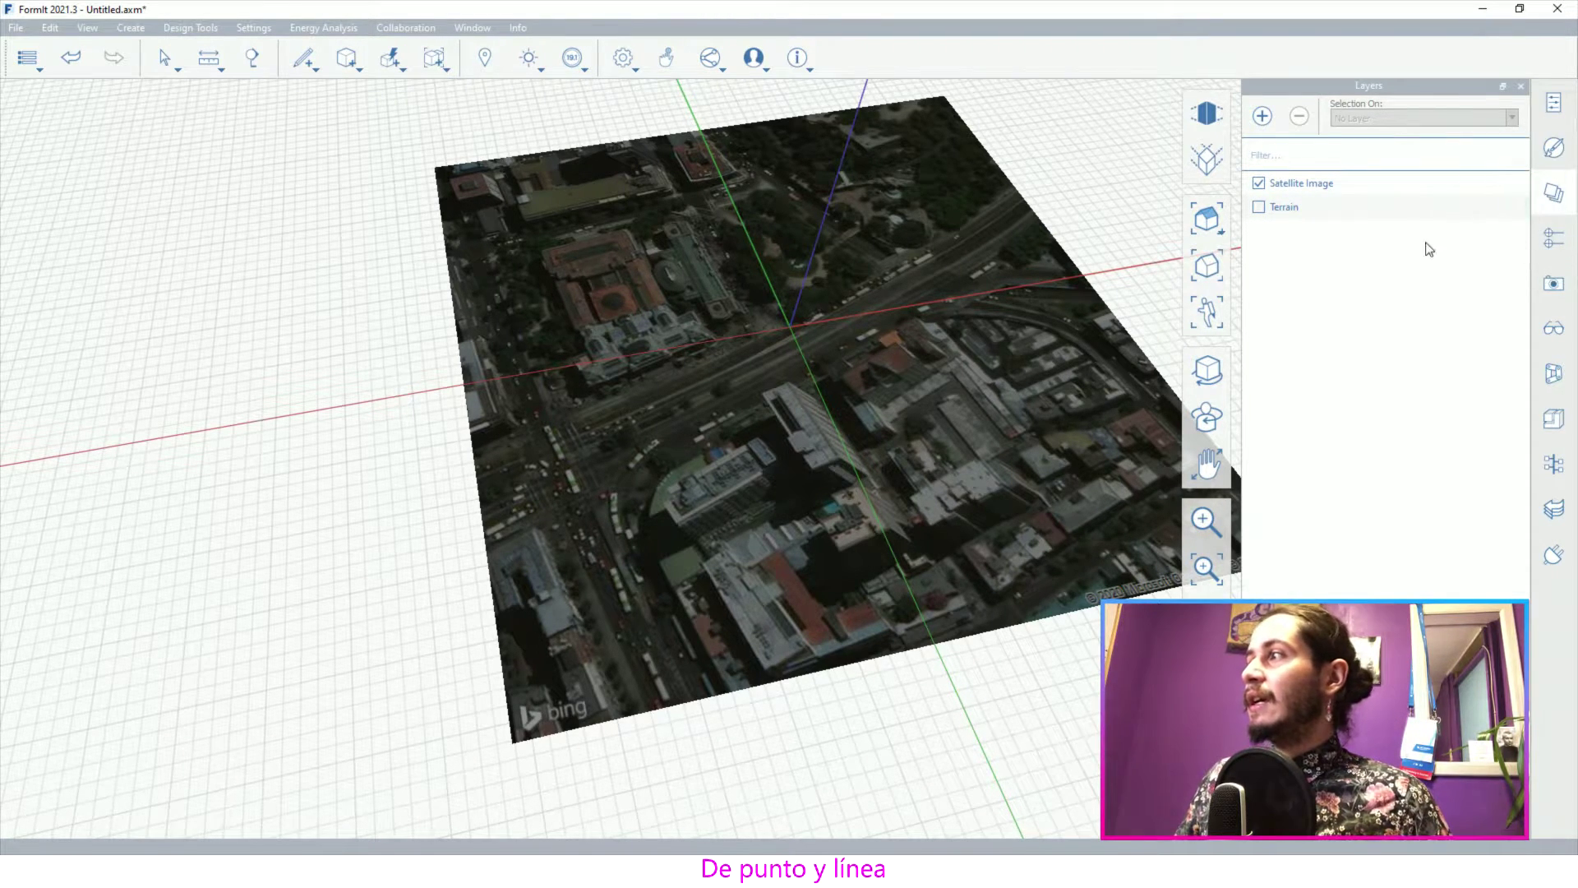
{"action": "left_click", "coordinate": [1258, 208]}
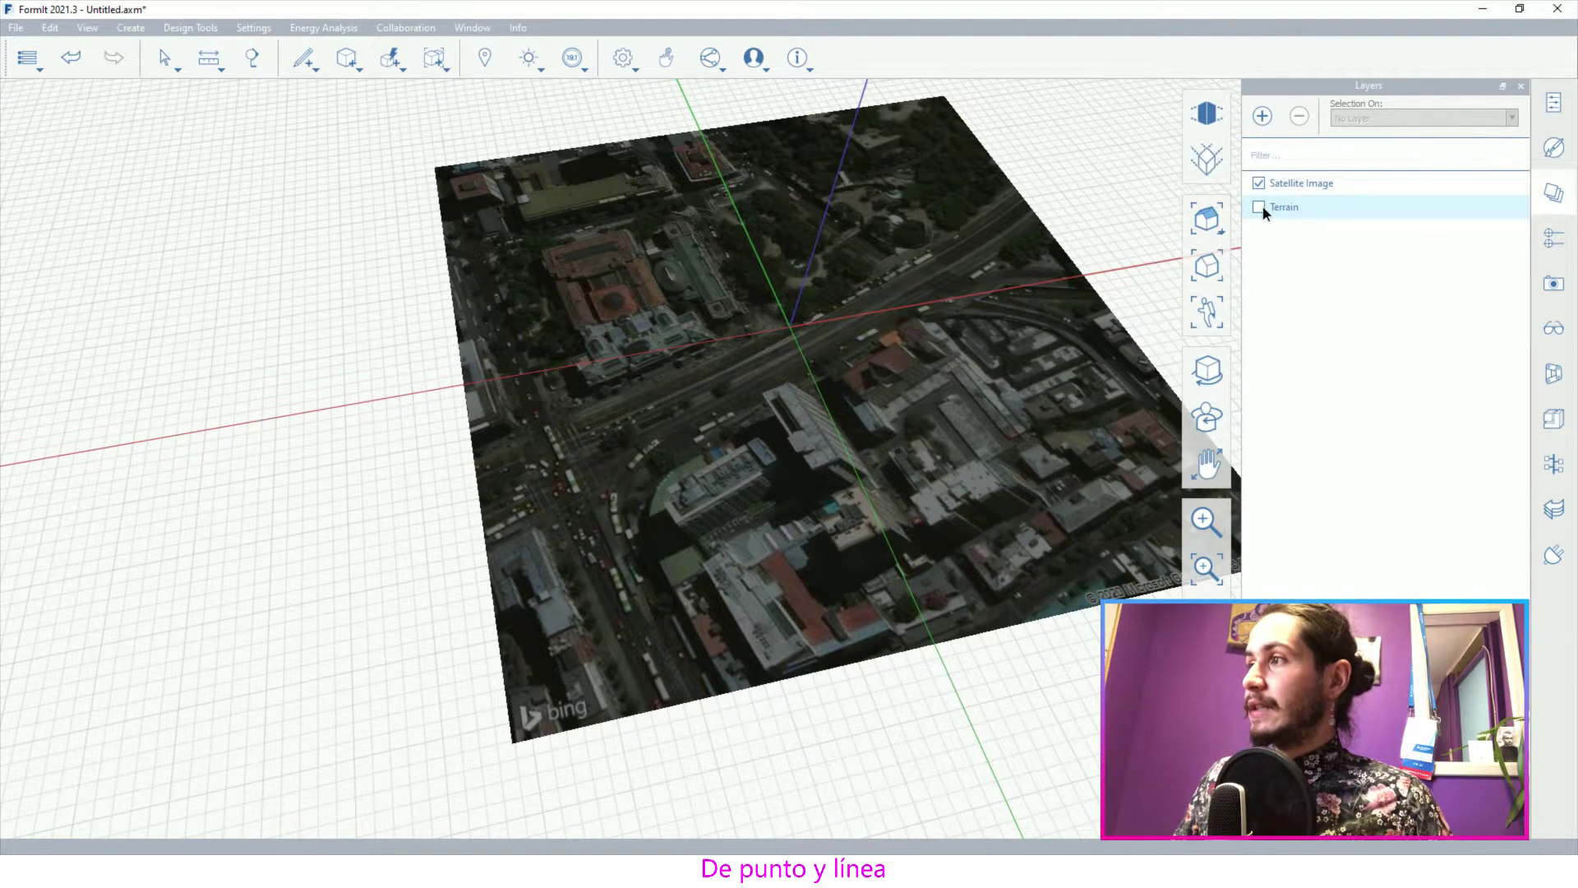
Examine the imported terrain's relief and satellite texture up close and from several angles
{"action": "scroll", "coordinate": [738, 397], "scroll_direction": "up", "scroll_amount": 2}
{"action": "middle_click_drag", "start_coordinate": [738, 396], "coordinate": [846, 255]}
{"action": "scroll", "coordinate": [679, 423], "scroll_direction": "up", "scroll_amount": 2}
{"action": "middle_click_drag", "start_coordinate": [679, 423], "coordinate": [451, 337]}
{"action": "scroll", "coordinate": [704, 433], "scroll_direction": "up", "scroll_amount": 2}
{"action": "left_click", "coordinate": [703, 473]}
{"action": "scroll", "coordinate": [886, 492], "scroll_direction": "up", "scroll_amount": 3}
{"action": "scroll", "coordinate": [733, 500], "scroll_direction": "up", "scroll_amount": 2}
{"action": "scroll", "coordinate": [733, 500], "scroll_direction": "up", "scroll_amount": 2}
{"action": "left_click", "coordinate": [581, 586]}
{"action": "middle_click_drag", "start_coordinate": [808, 528], "coordinate": [736, 555]}
{"action": "middle_click_drag", "start_coordinate": [662, 469], "coordinate": [595, 521]}
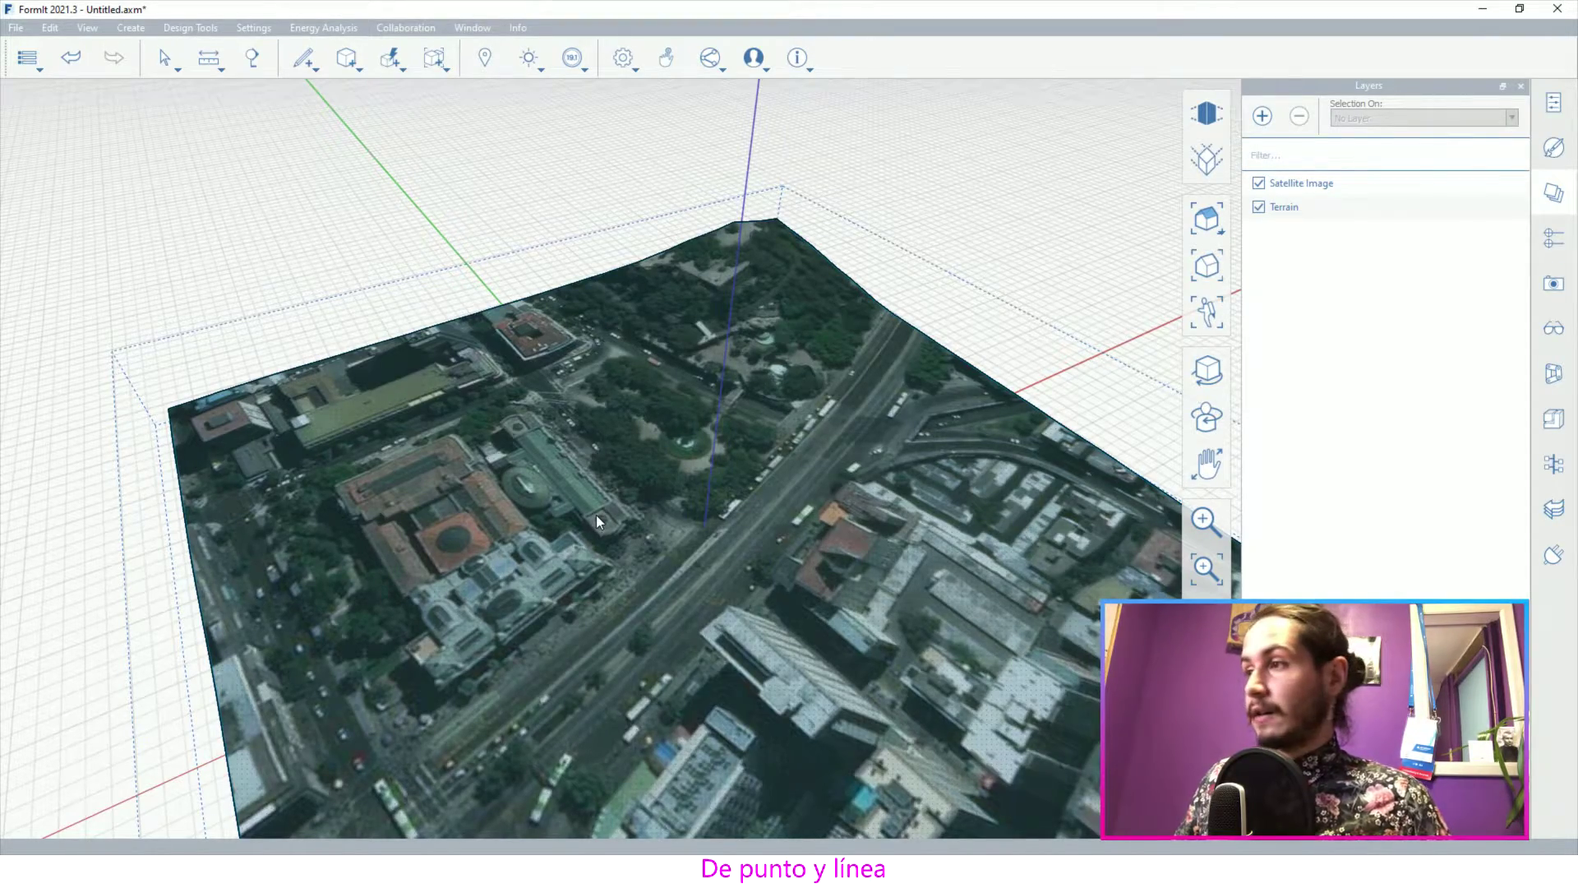
{"action": "middle_click_drag", "start_coordinate": [731, 443], "coordinate": [543, 493]}
{"action": "scroll", "coordinate": [548, 268], "scroll_direction": "down", "scroll_amount": 5}
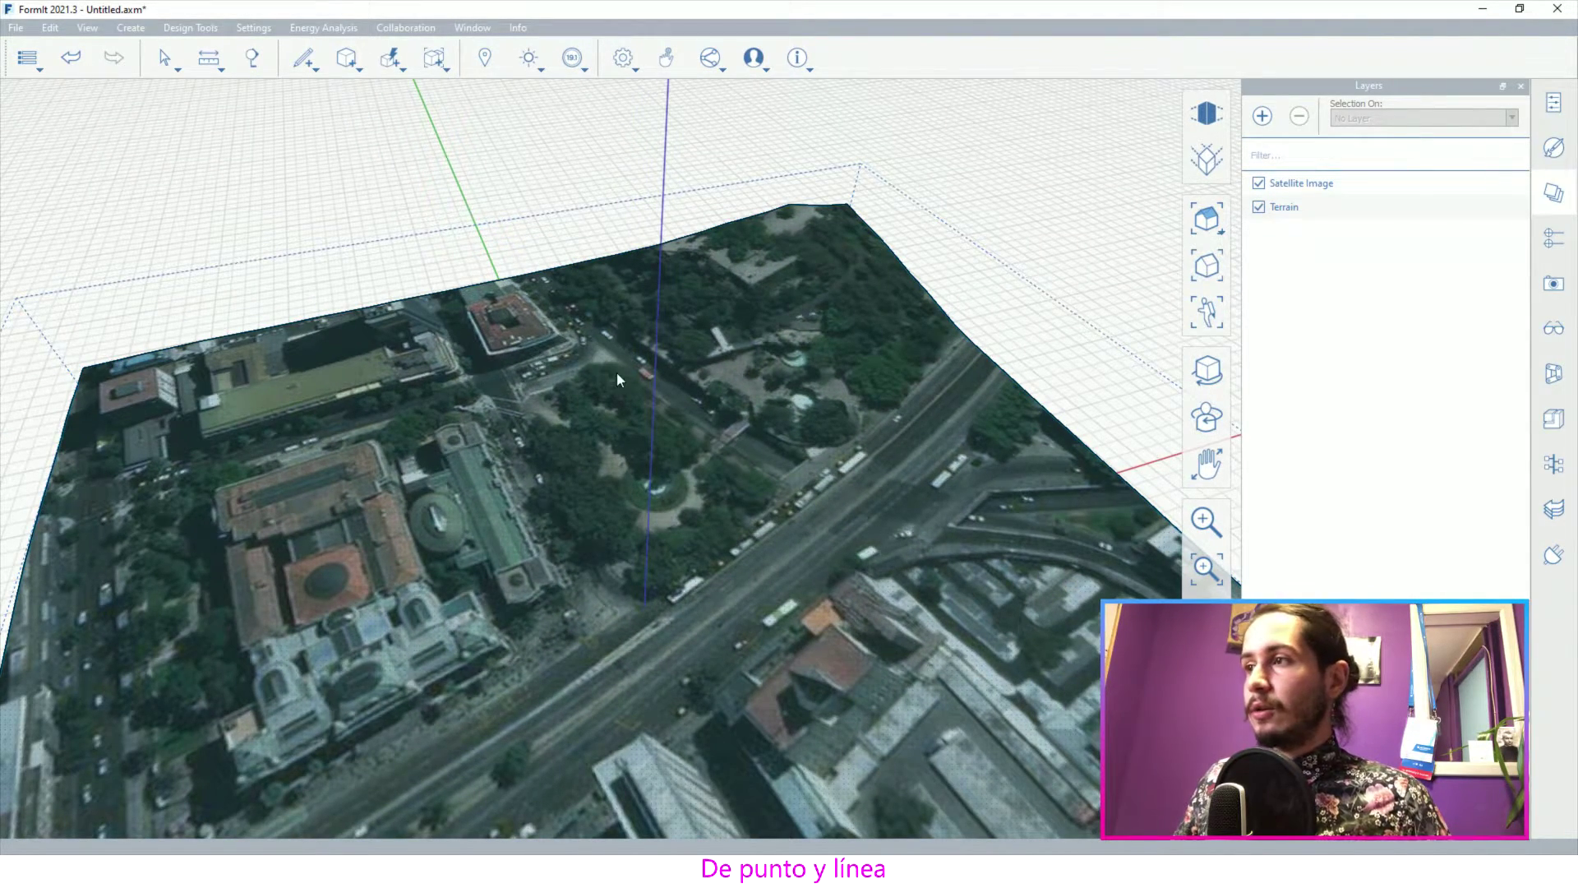
{"action": "middle_click_drag", "start_coordinate": [629, 452], "coordinate": [567, 406]}
{"action": "scroll", "coordinate": [567, 406], "scroll_direction": "down", "scroll_amount": 5}
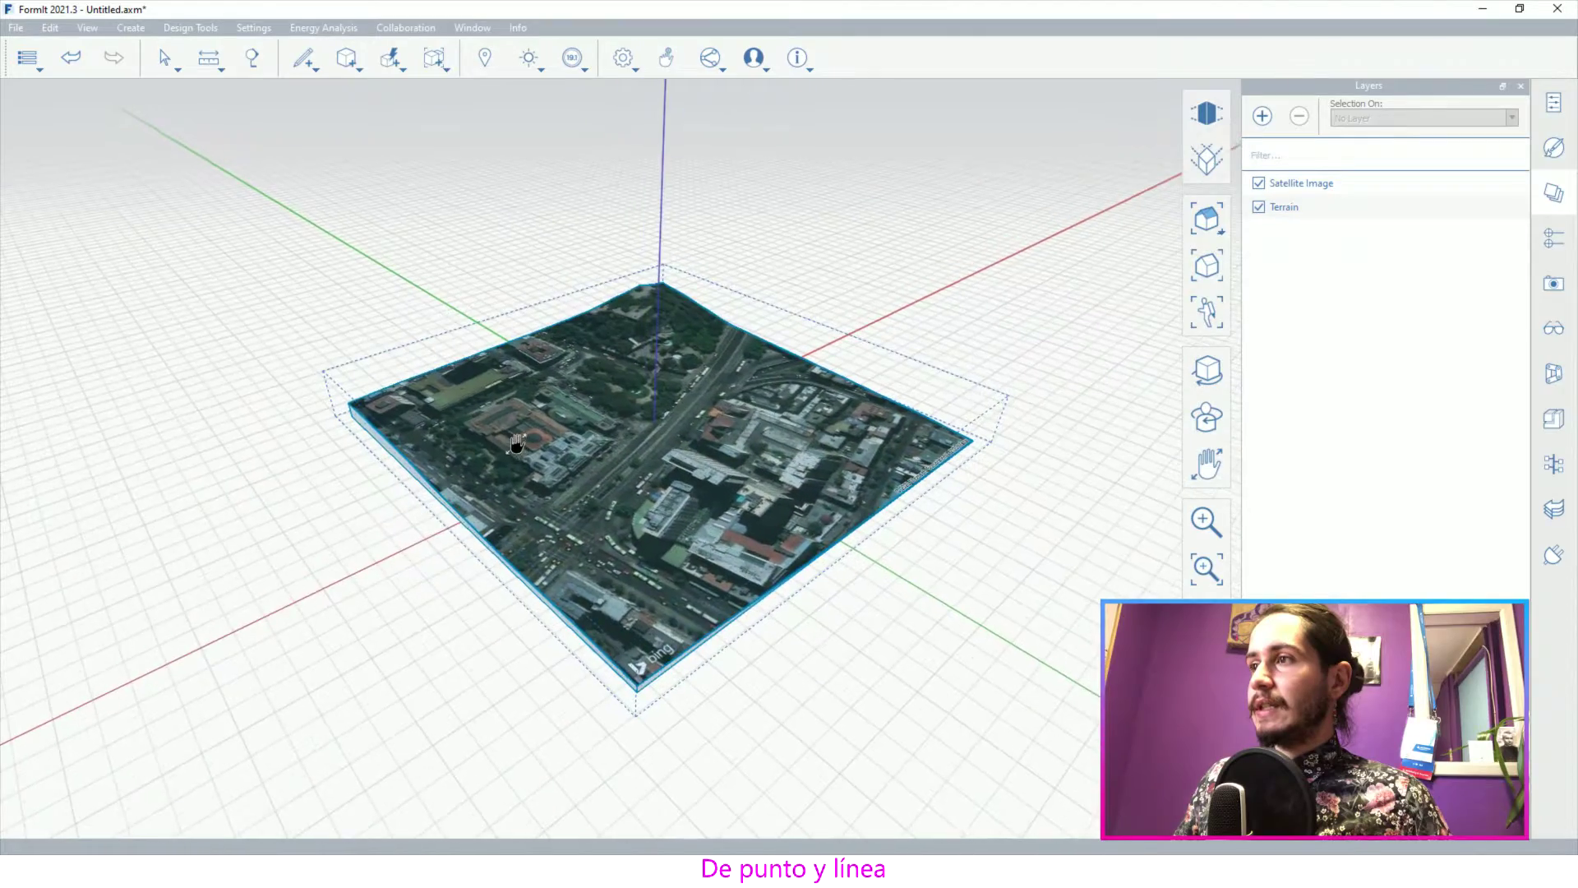
{"action": "middle_click_drag", "start_coordinate": [525, 467], "coordinate": [528, 492]}
{"action": "key", "text": "Escape"}
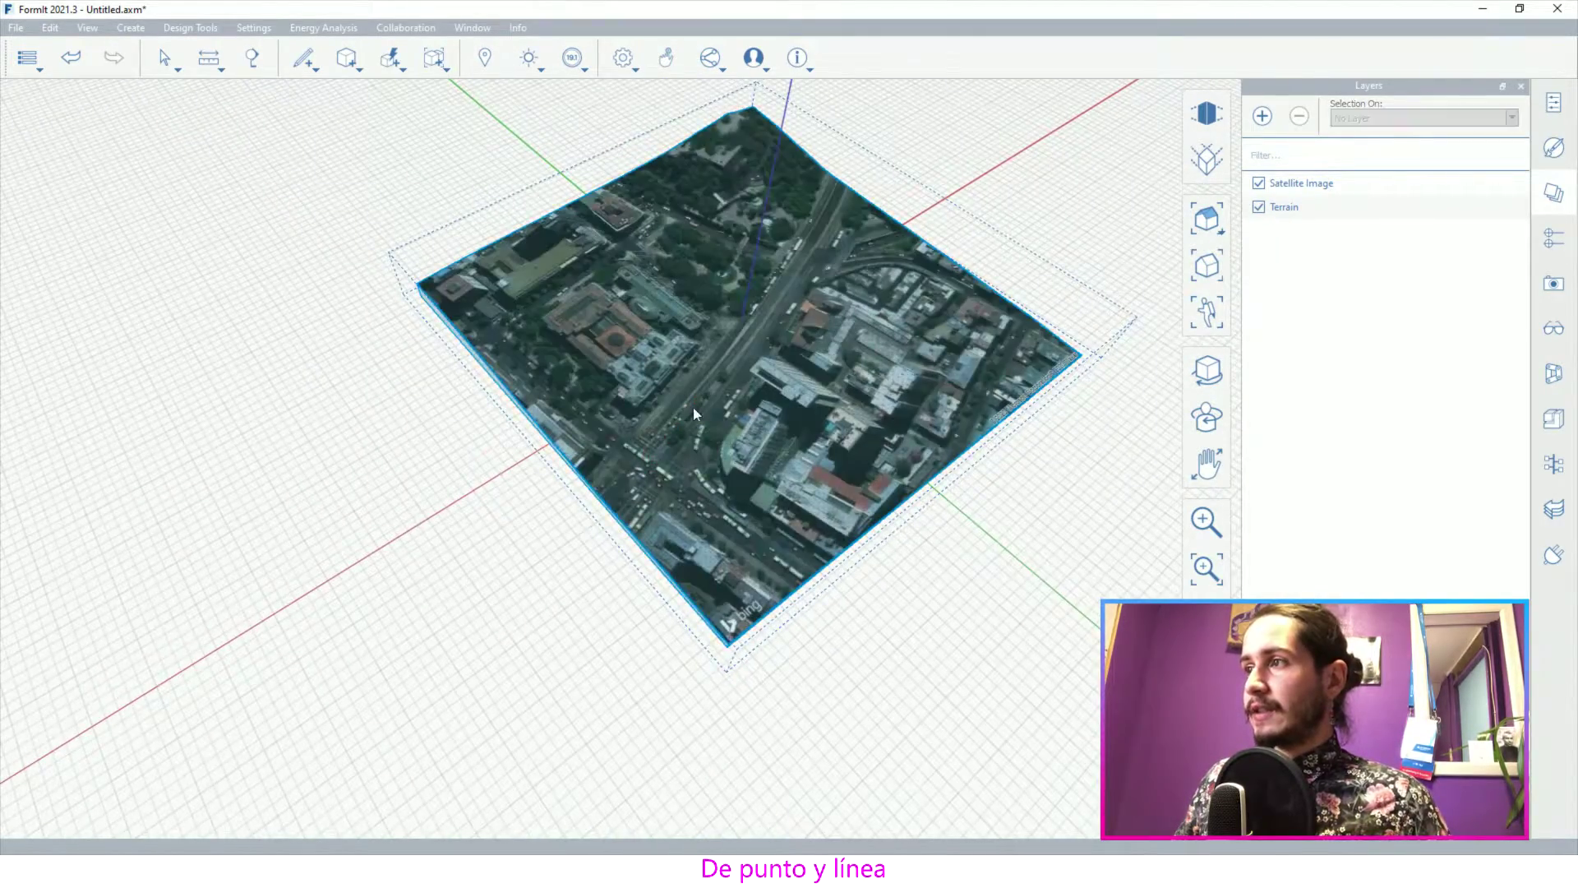
Open the terrain group for editing and select the terrain mesh inside it
{"action": "middle_click_drag", "start_coordinate": [655, 421], "coordinate": [610, 480]}
{"action": "double_click", "coordinate": [614, 352]}
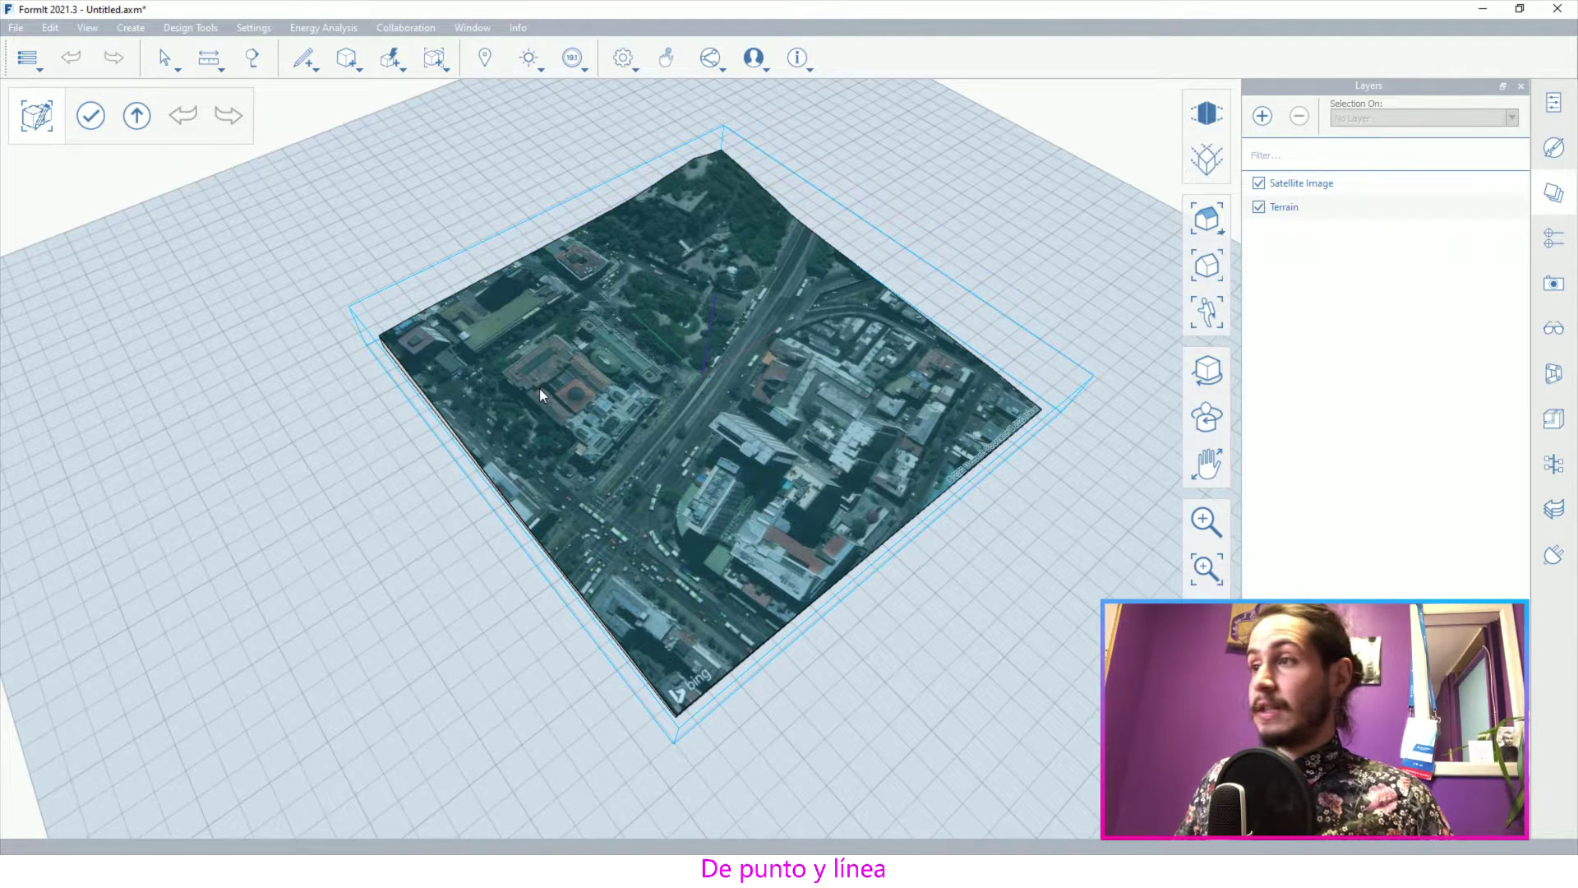
{"action": "middle_click_drag", "start_coordinate": [551, 388], "coordinate": [936, 667]}
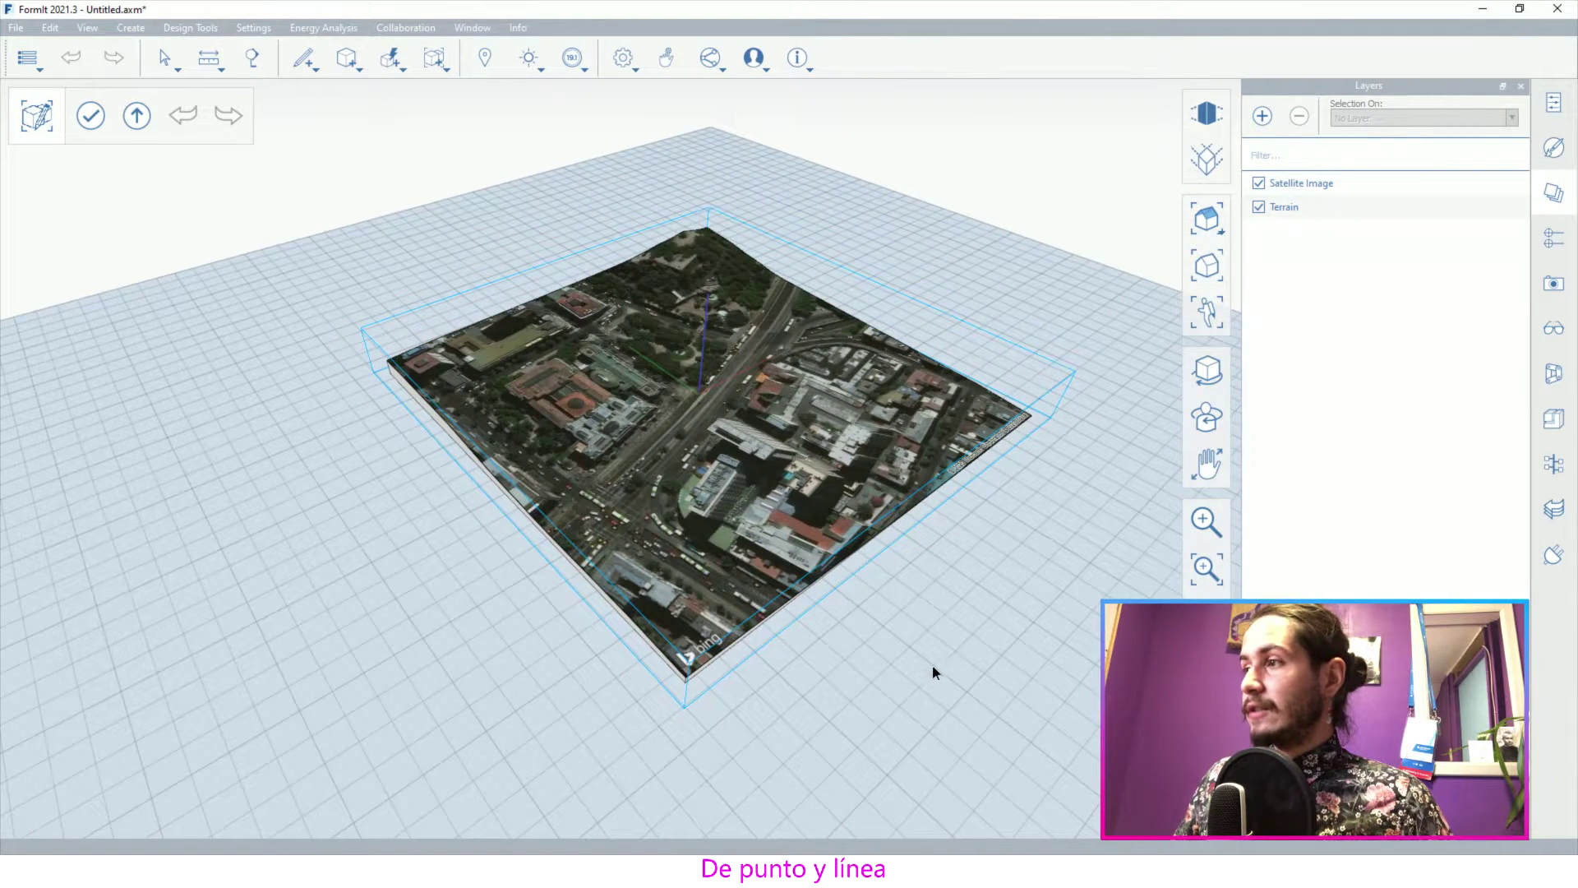
{"action": "left_click_drag", "start_coordinate": [938, 670], "coordinate": [731, 519]}
{"action": "left_click_drag", "start_coordinate": [597, 469], "coordinate": [596, 466]}
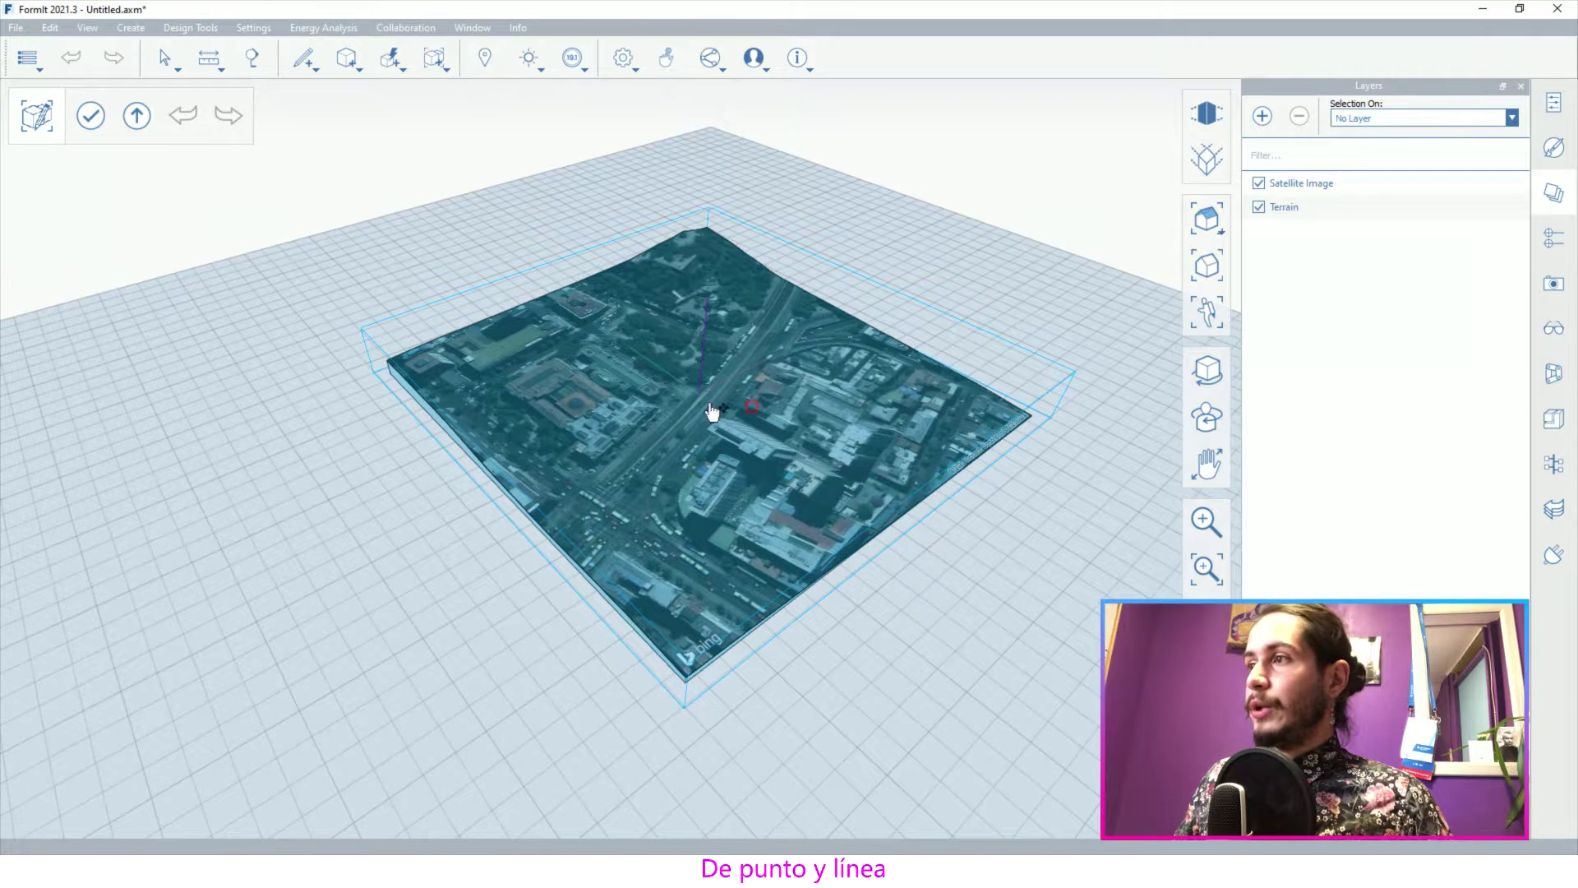
Convert the selected terrain mesh to an object and finish editing the terrain group
{"action": "right_click", "coordinate": [649, 402]}
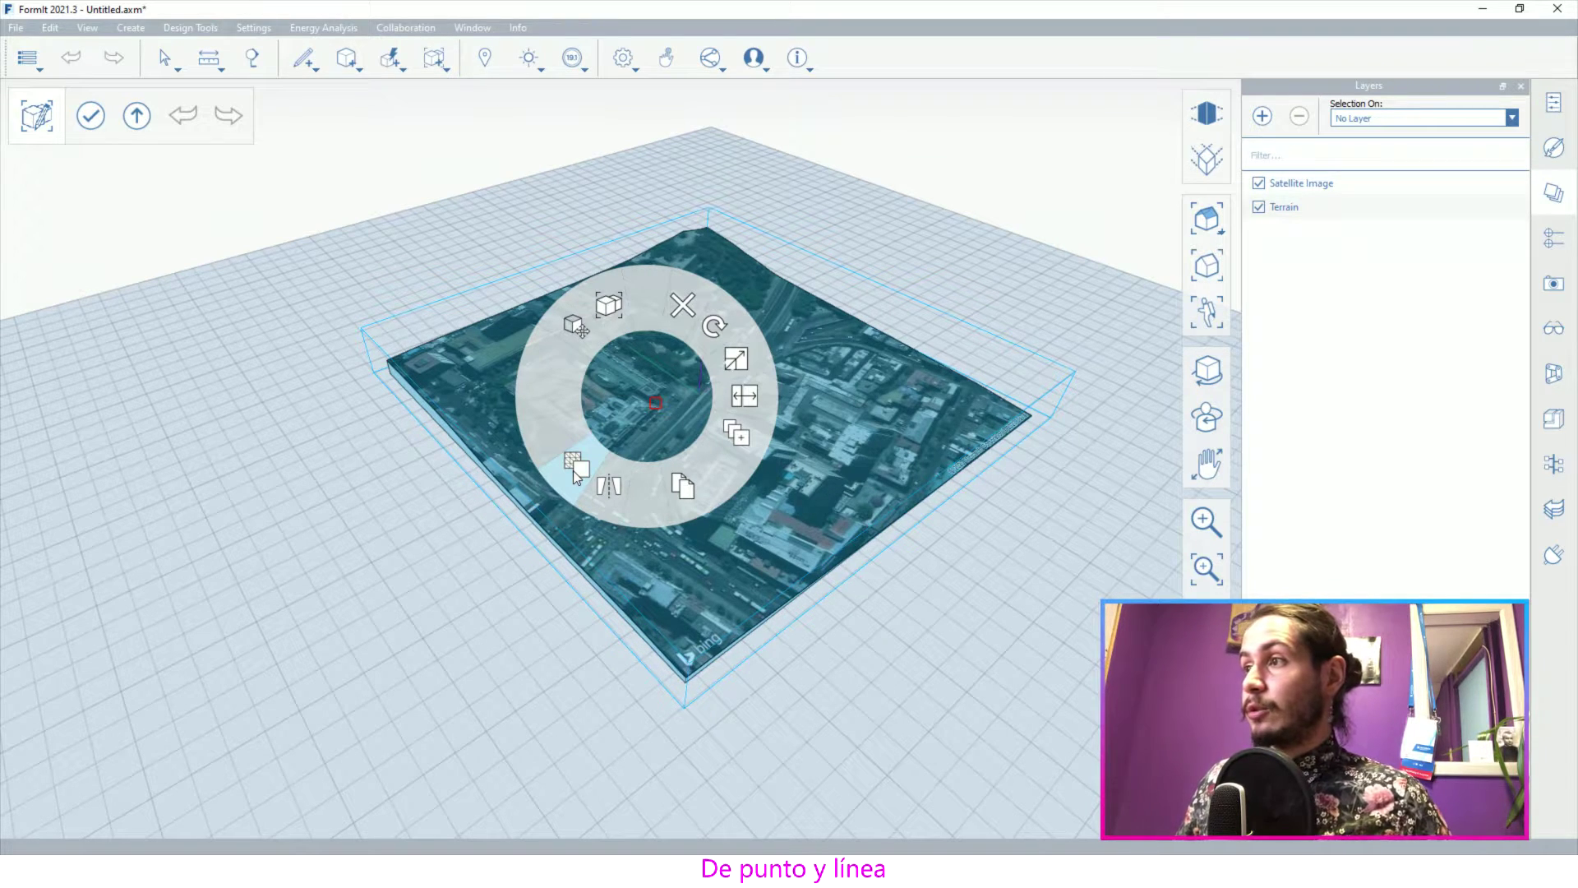
{"action": "left_click", "coordinate": [560, 513]}
{"action": "scroll", "coordinate": [494, 438], "scroll_direction": "up", "scroll_amount": 5}
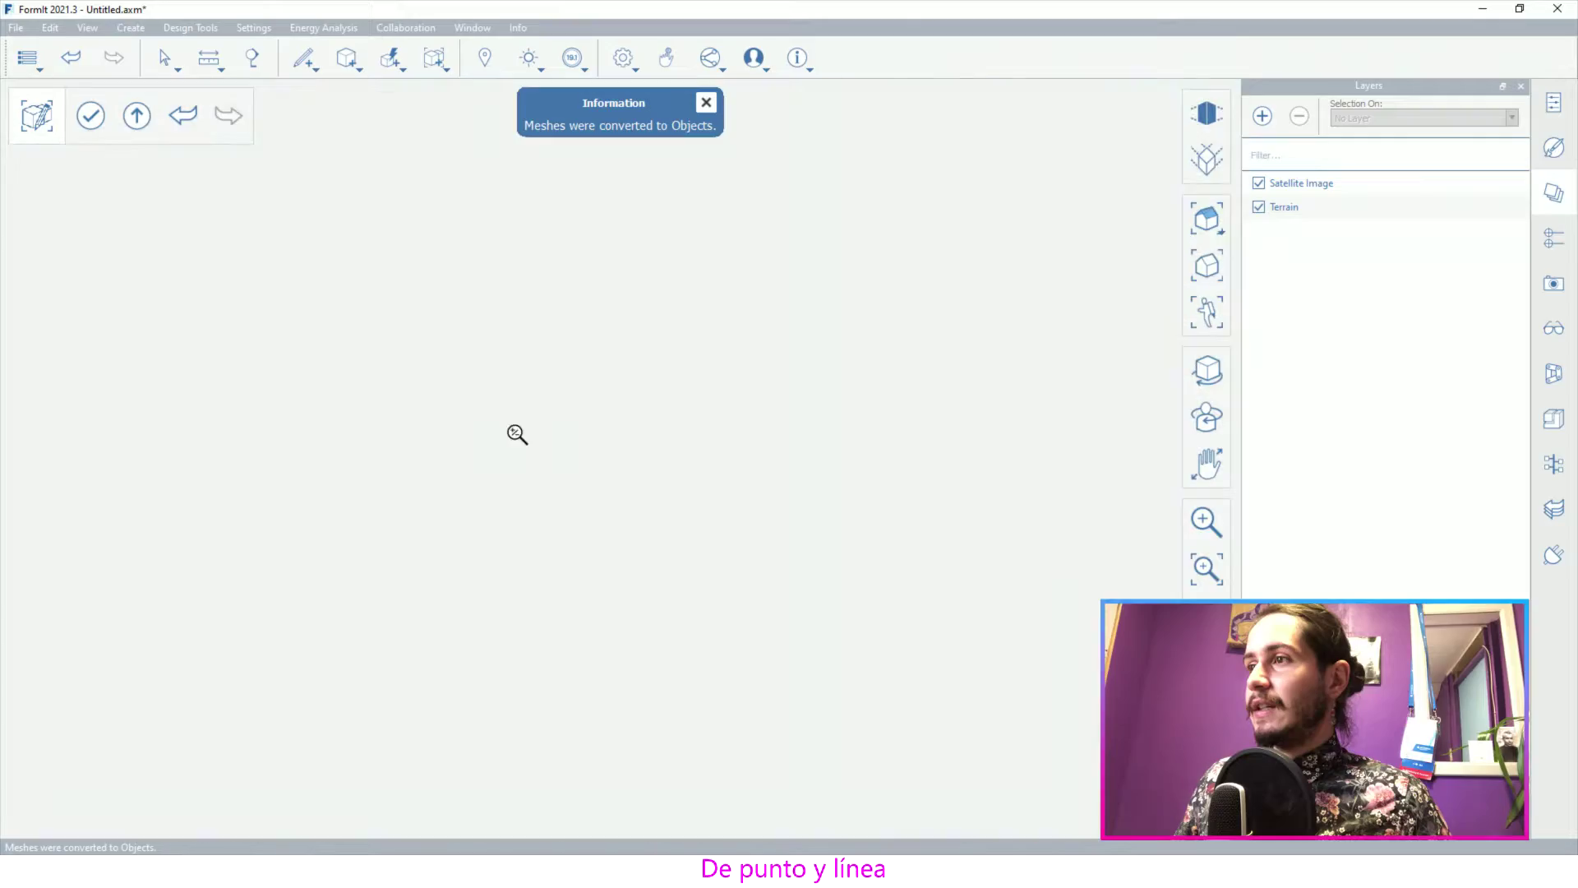
{"action": "scroll", "coordinate": [553, 387], "scroll_direction": "down", "scroll_amount": 5}
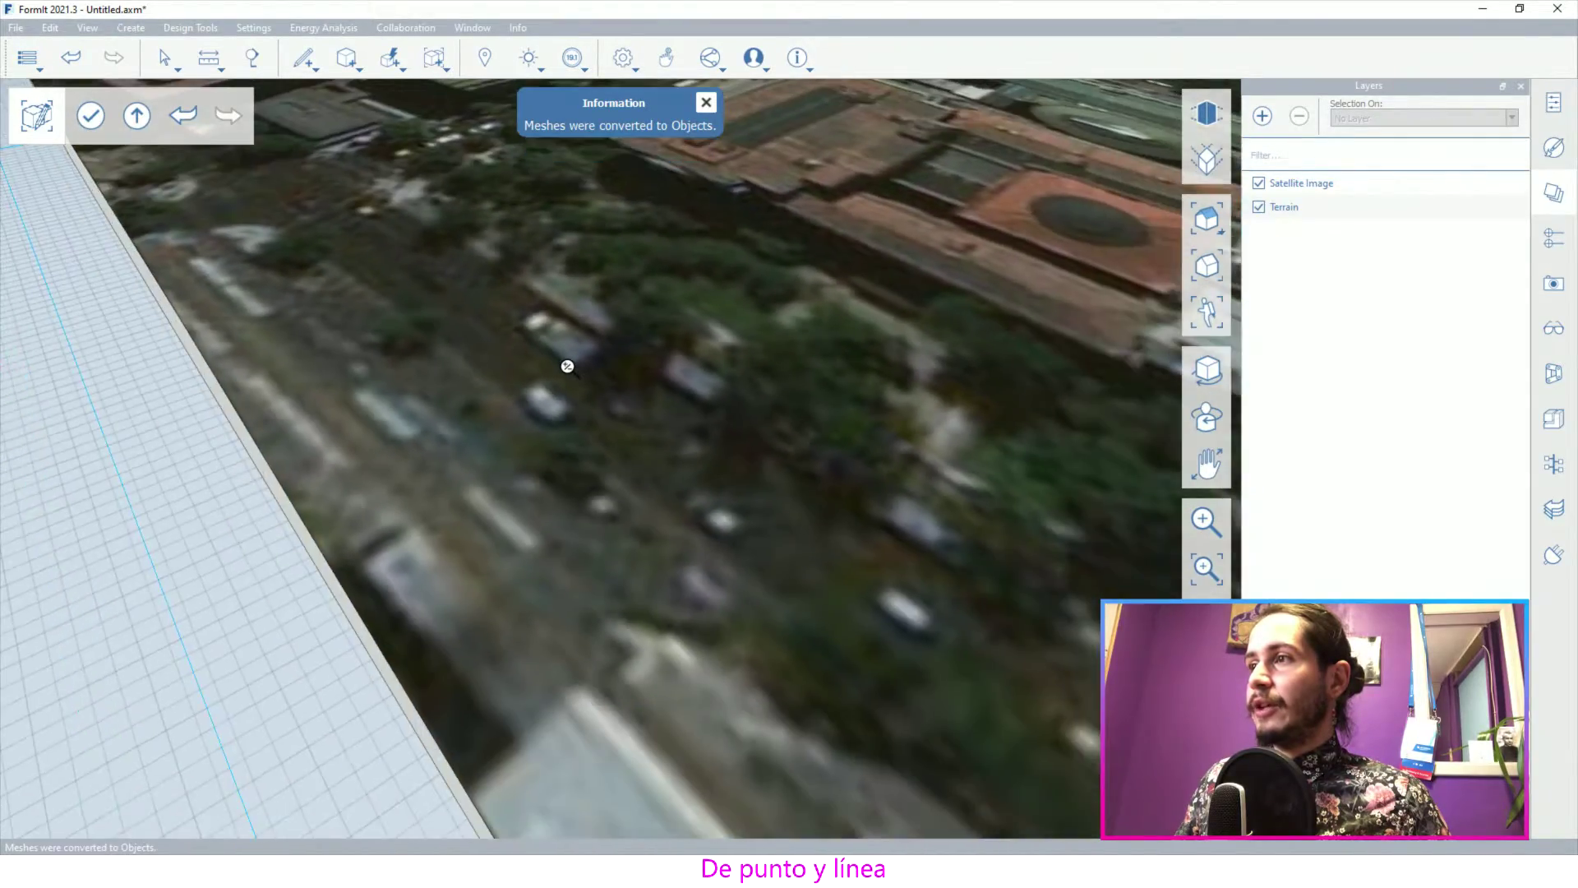
{"action": "scroll", "coordinate": [579, 427], "scroll_direction": "down", "scroll_amount": 2}
{"action": "left_click", "coordinate": [619, 495]}
{"action": "scroll", "coordinate": [614, 494], "scroll_direction": "down", "scroll_amount": 4}
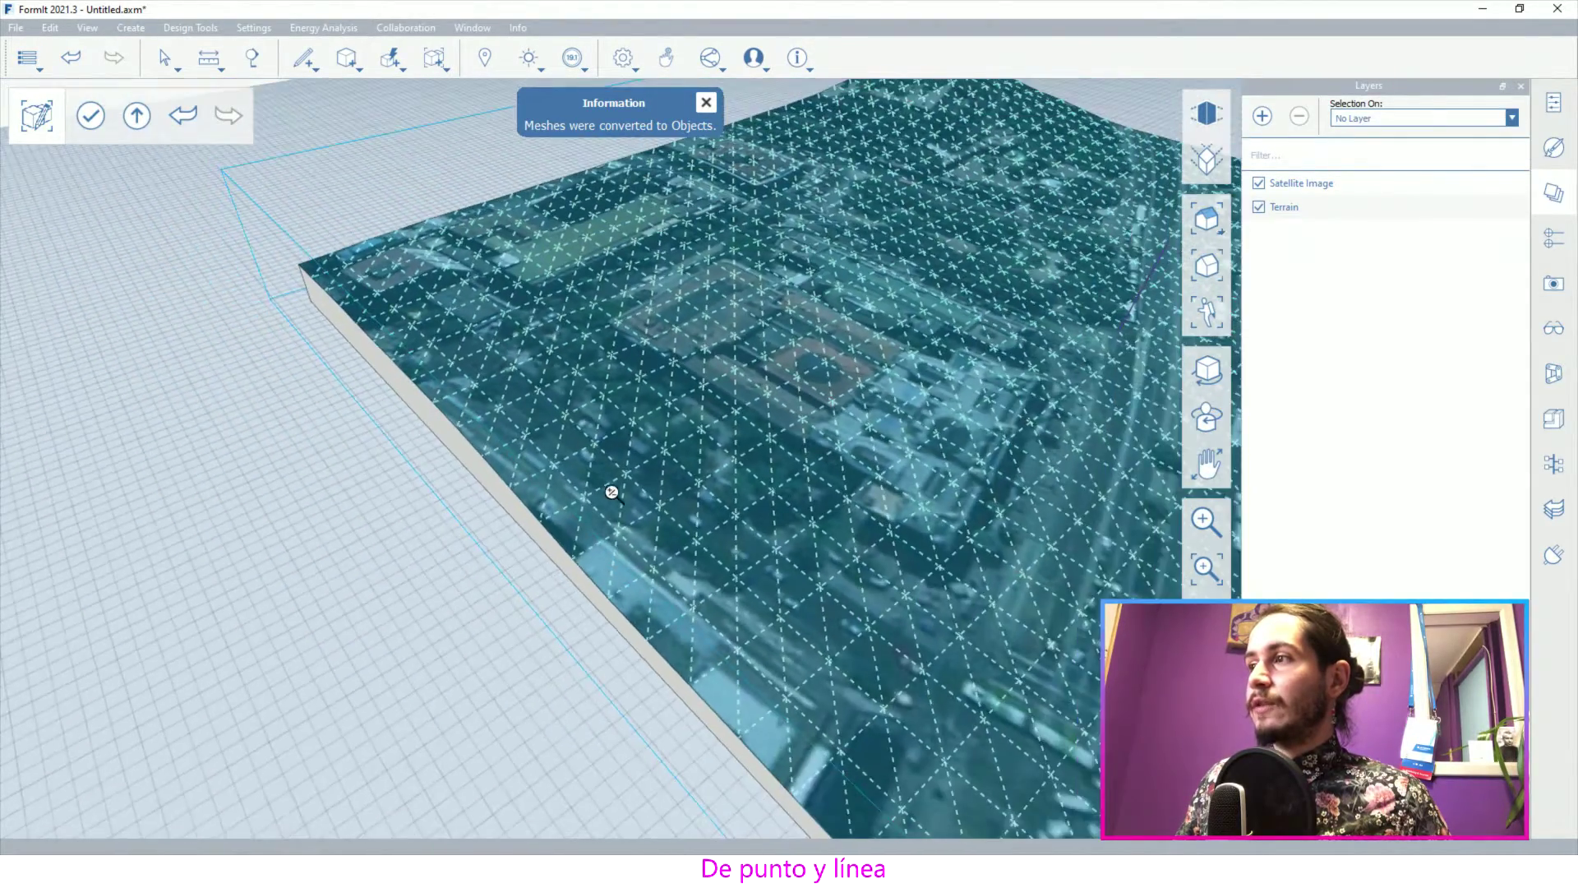
{"action": "scroll", "coordinate": [612, 491], "scroll_direction": "down", "scroll_amount": 6}
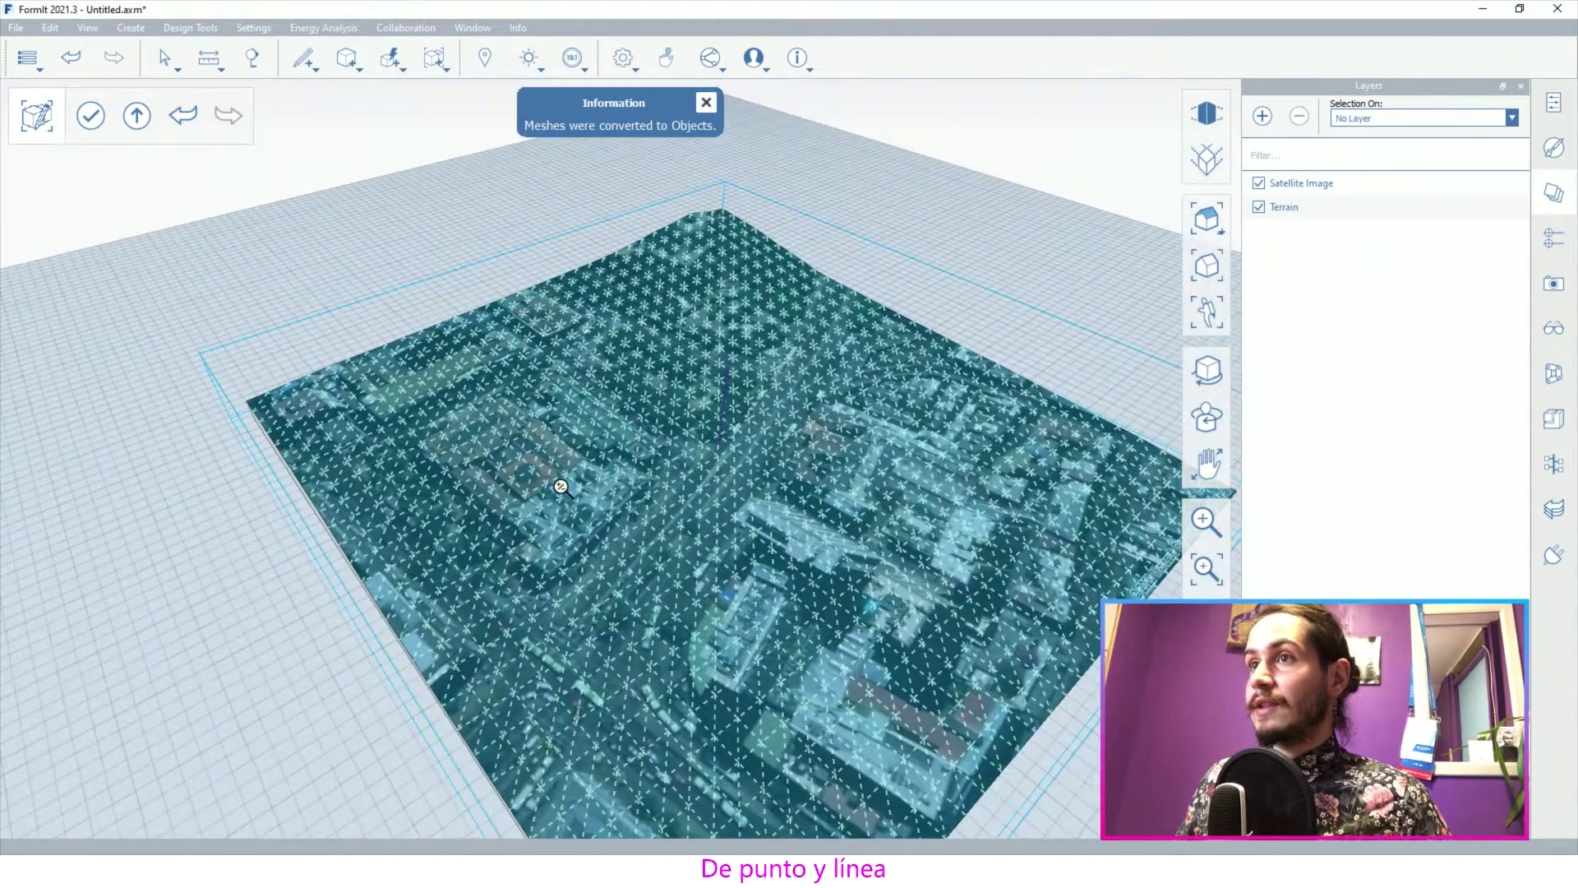
{"action": "left_click", "coordinate": [91, 116]}
{"action": "scroll", "coordinate": [574, 421], "scroll_direction": "down", "scroll_amount": 5}
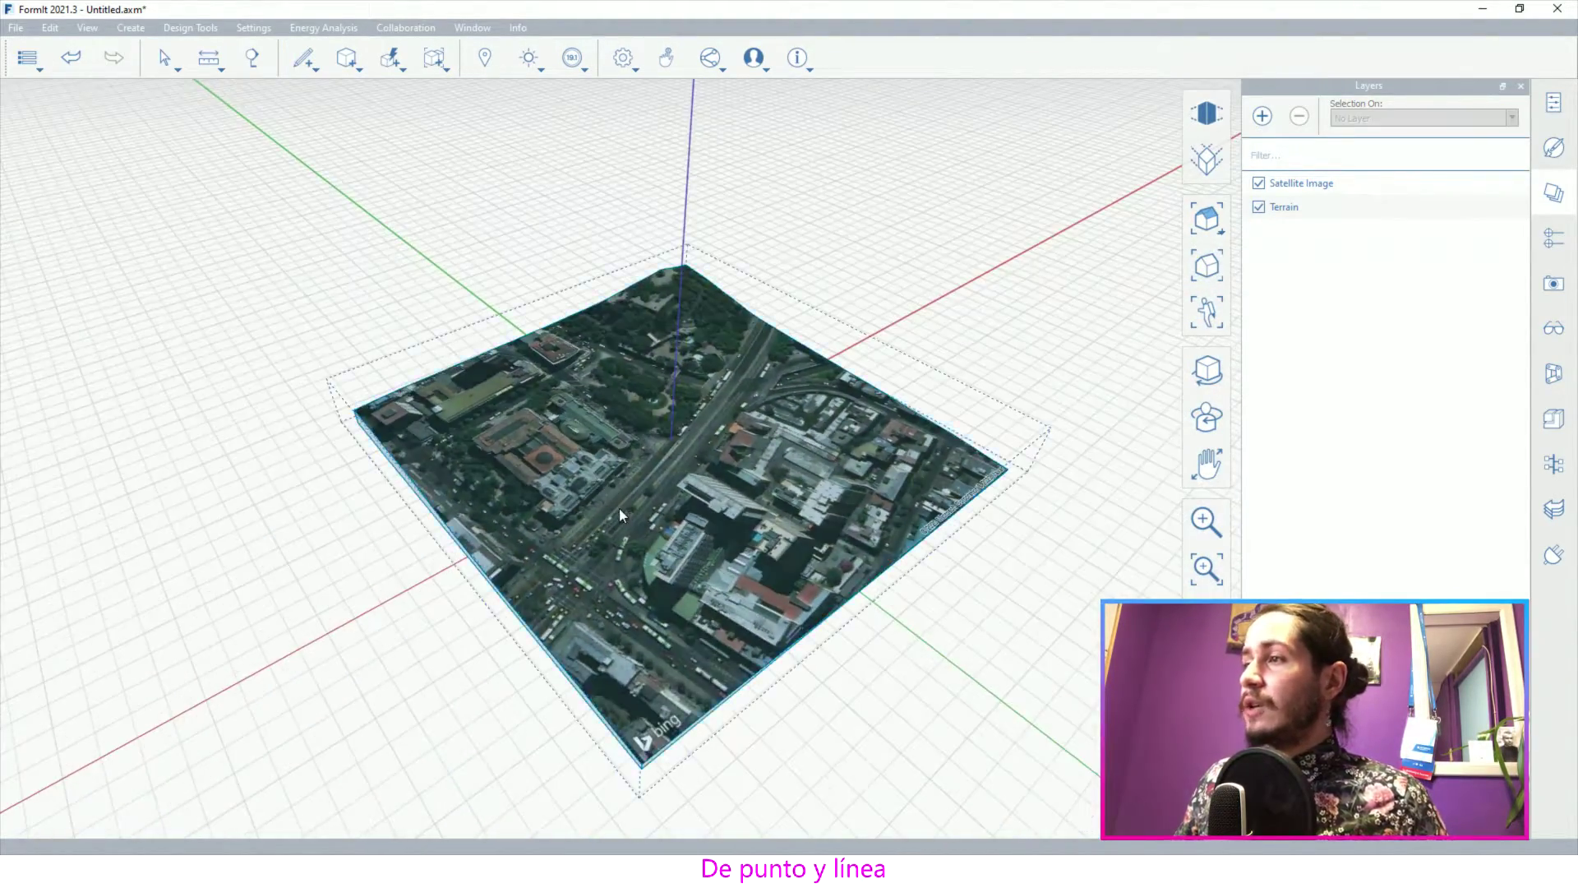
Place a cube primitive on the terrain in the wooded park beside the round fountain
{"action": "scroll", "coordinate": [649, 452], "scroll_direction": "up", "scroll_amount": 5}
{"action": "right_click_drag", "start_coordinate": [656, 442], "coordinate": [584, 488]}
{"action": "scroll", "coordinate": [585, 489], "scroll_direction": "up", "scroll_amount": 5}
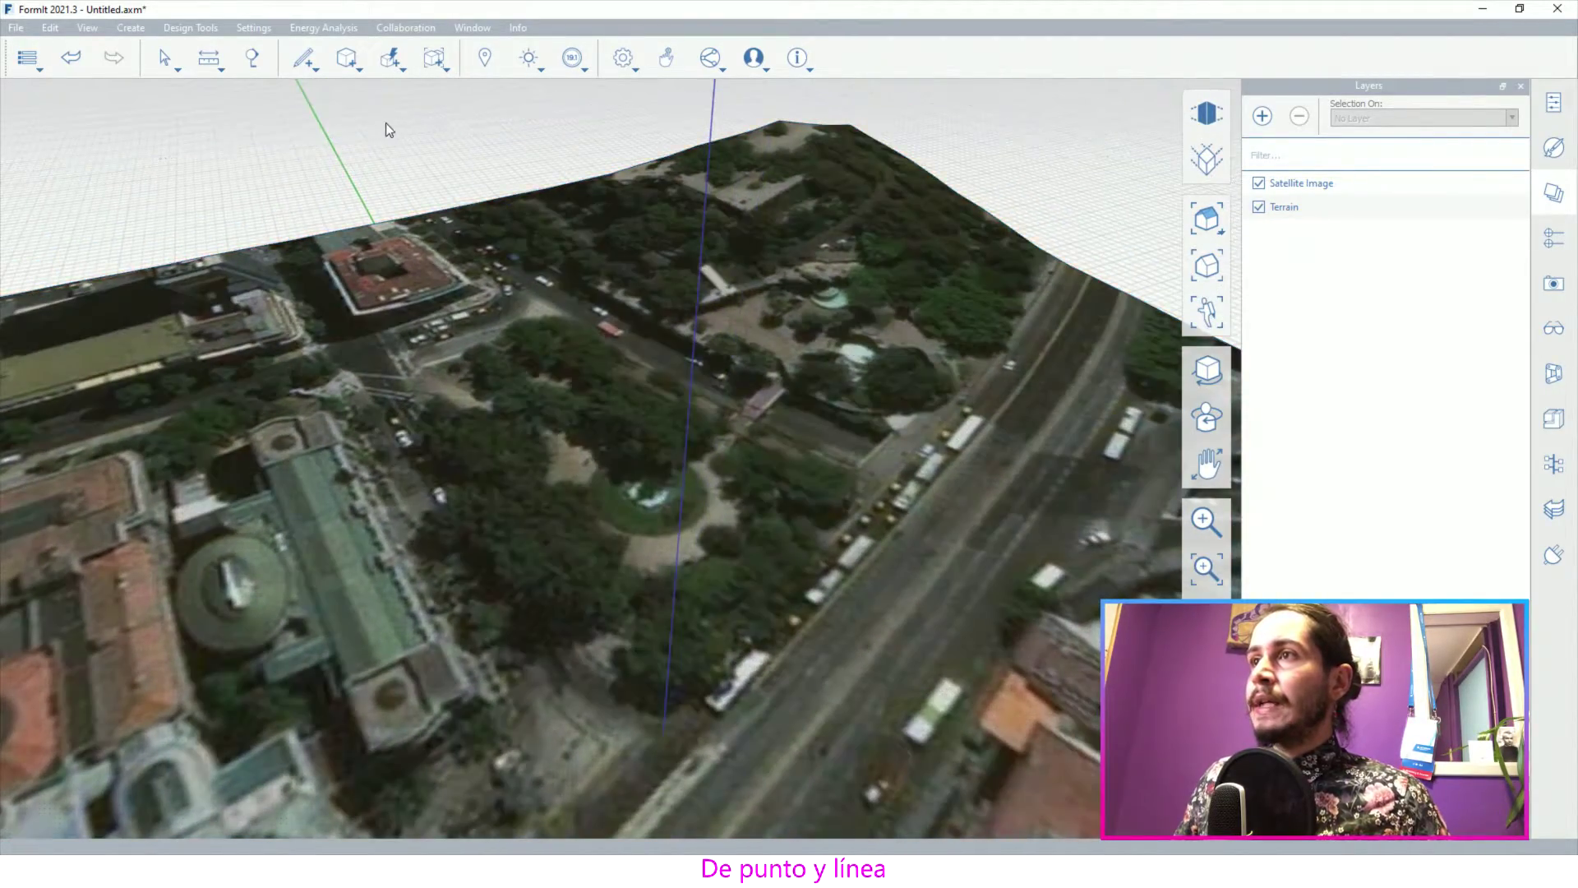
{"action": "mouse_move", "coordinate": [344, 68]}
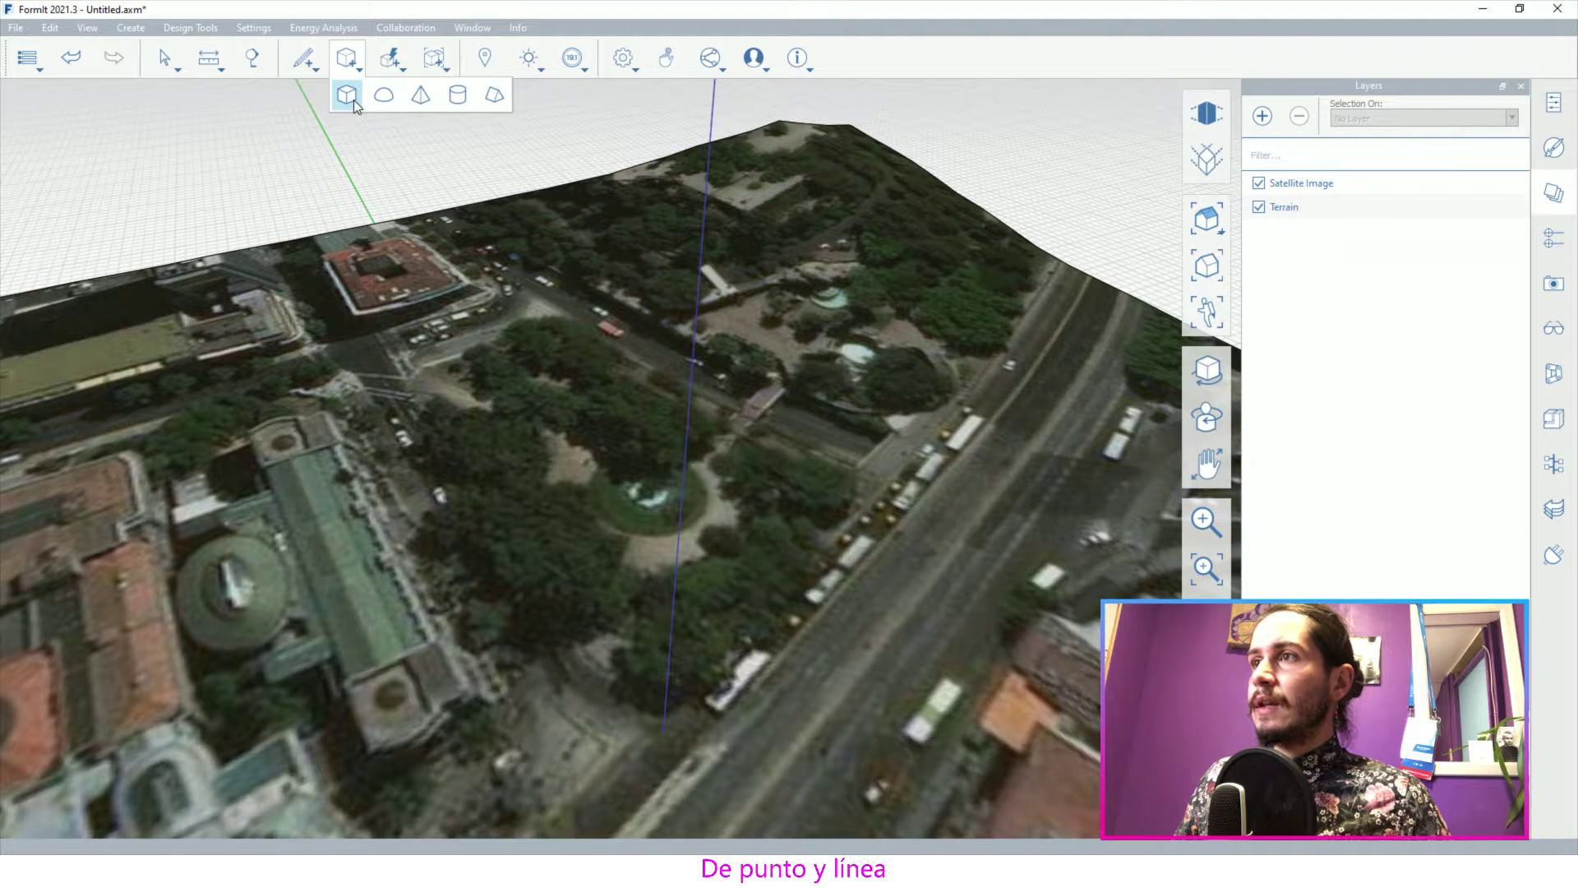
{"action": "left_click", "coordinate": [354, 100]}
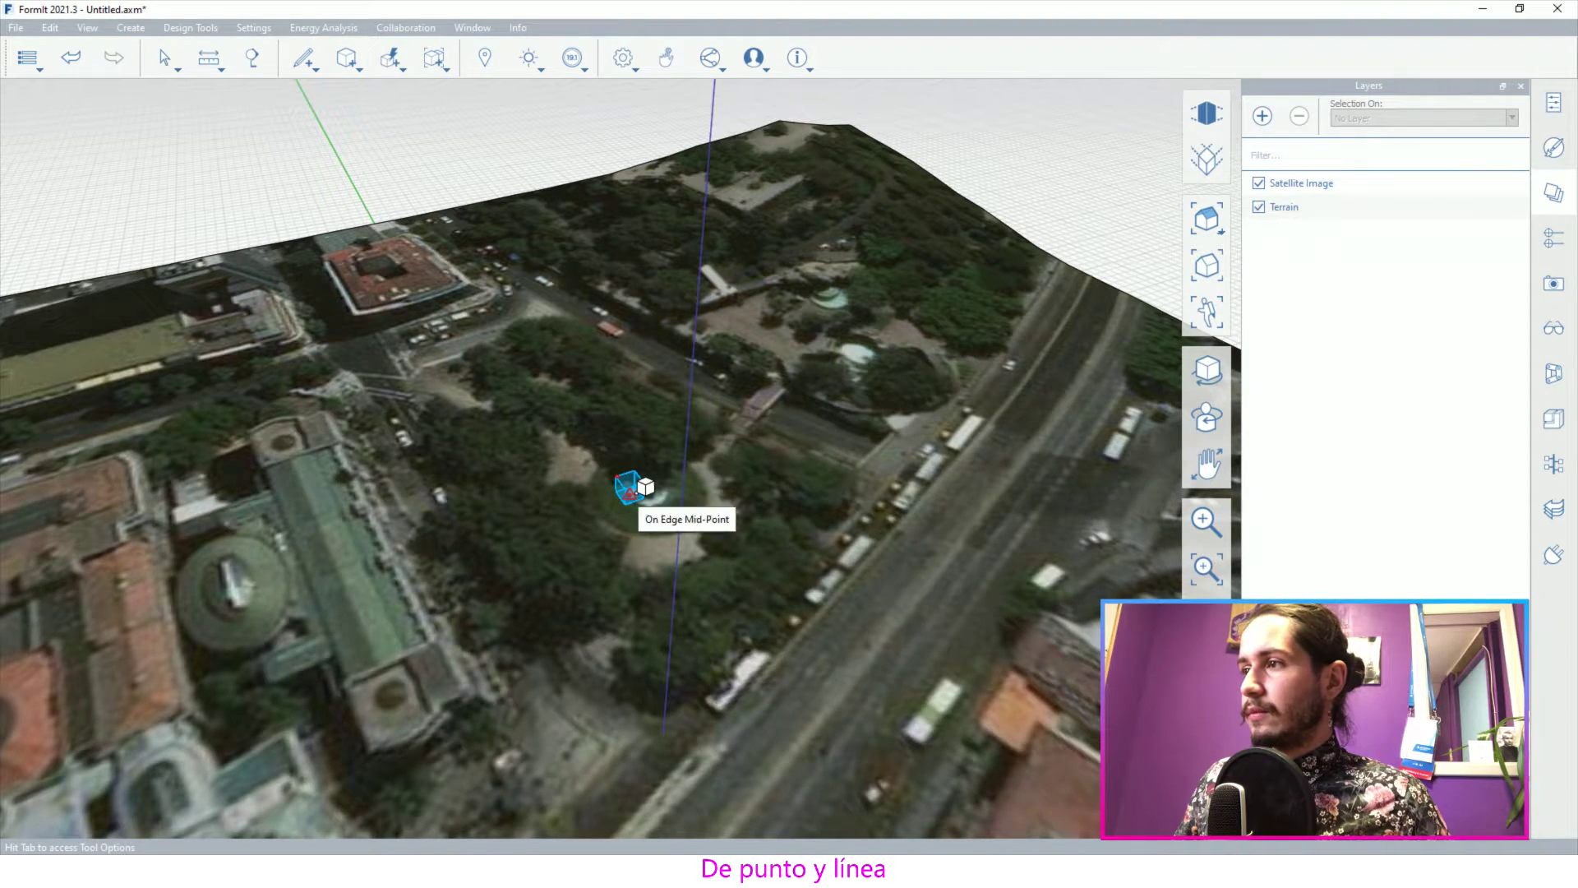
{"action": "scroll", "coordinate": [632, 487], "scroll_direction": "up", "scroll_amount": 10}
{"action": "scroll", "coordinate": [624, 394], "scroll_direction": "down", "scroll_amount": 6}
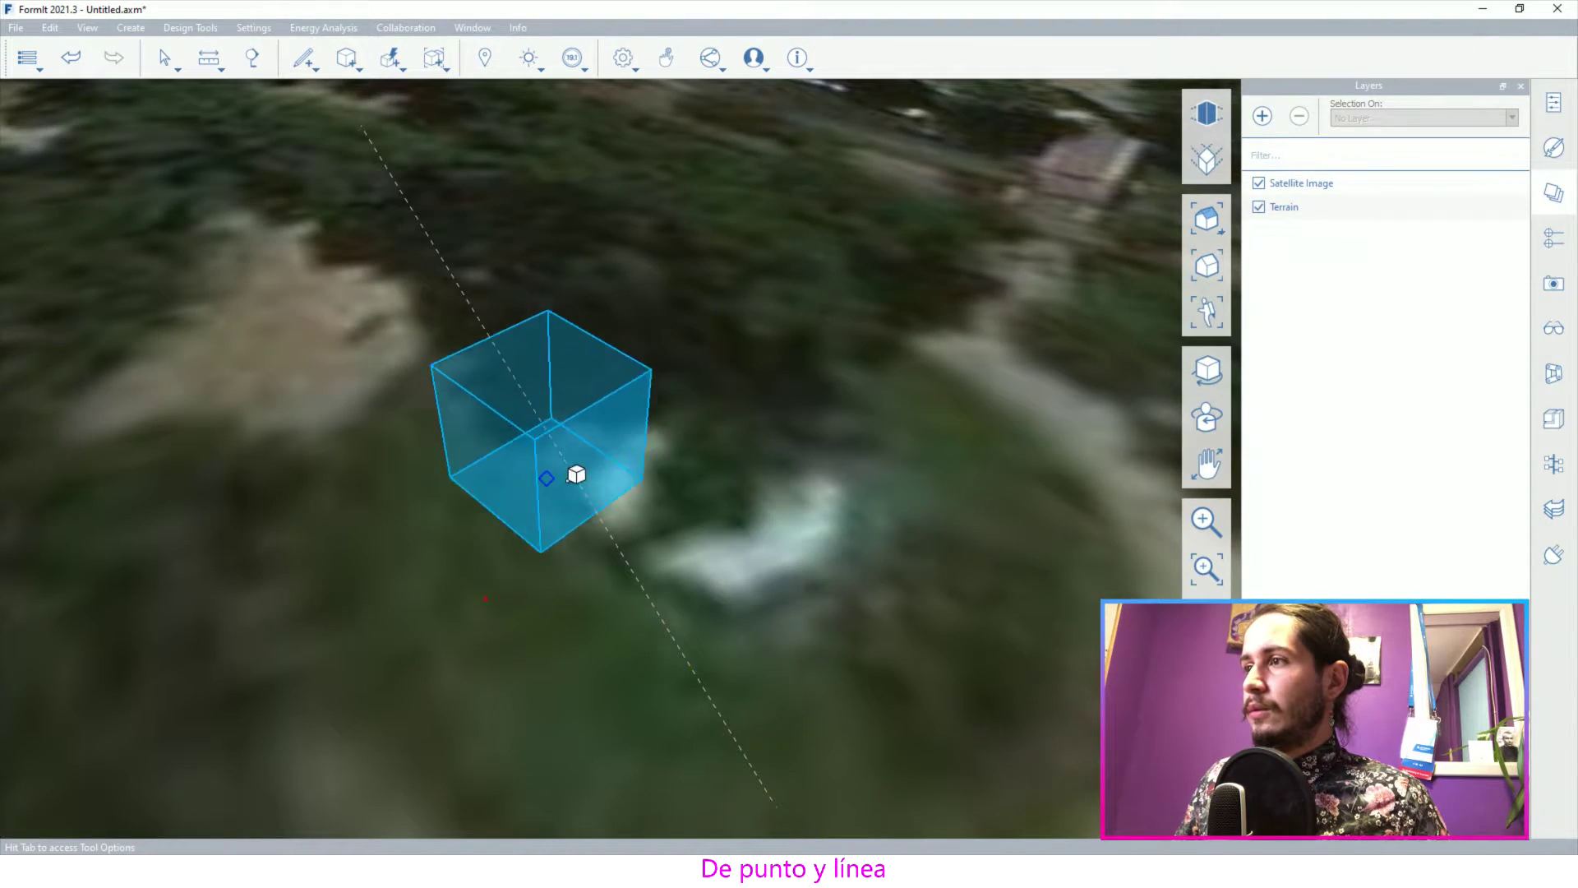
{"action": "middle_click_drag", "start_coordinate": [630, 465], "coordinate": [653, 392]}
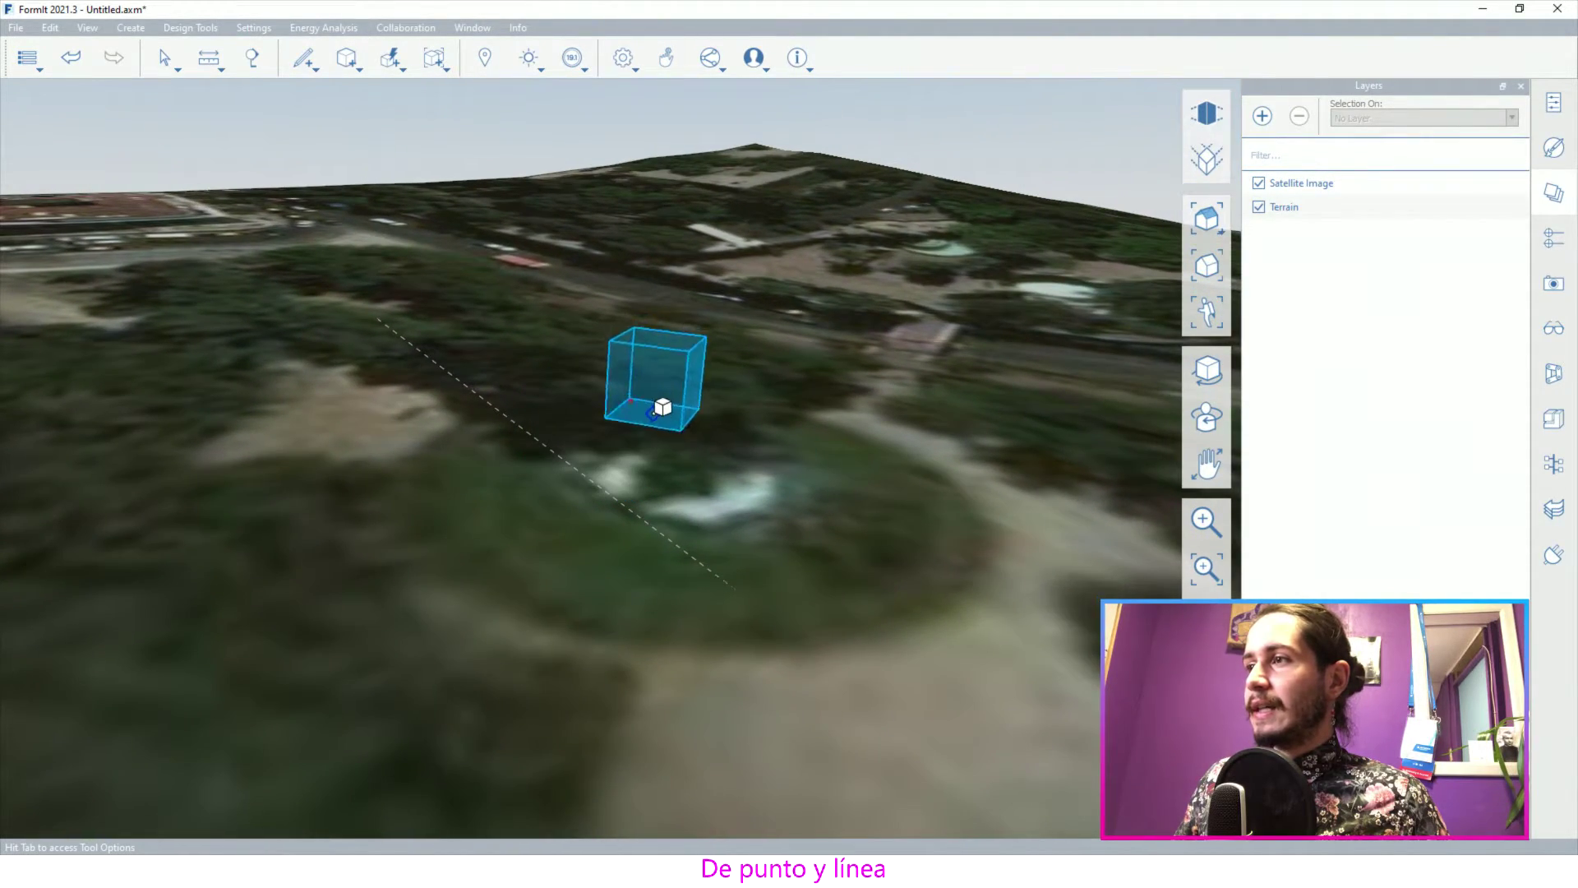
{"action": "scroll", "coordinate": [653, 448], "scroll_direction": "down", "scroll_amount": 5}
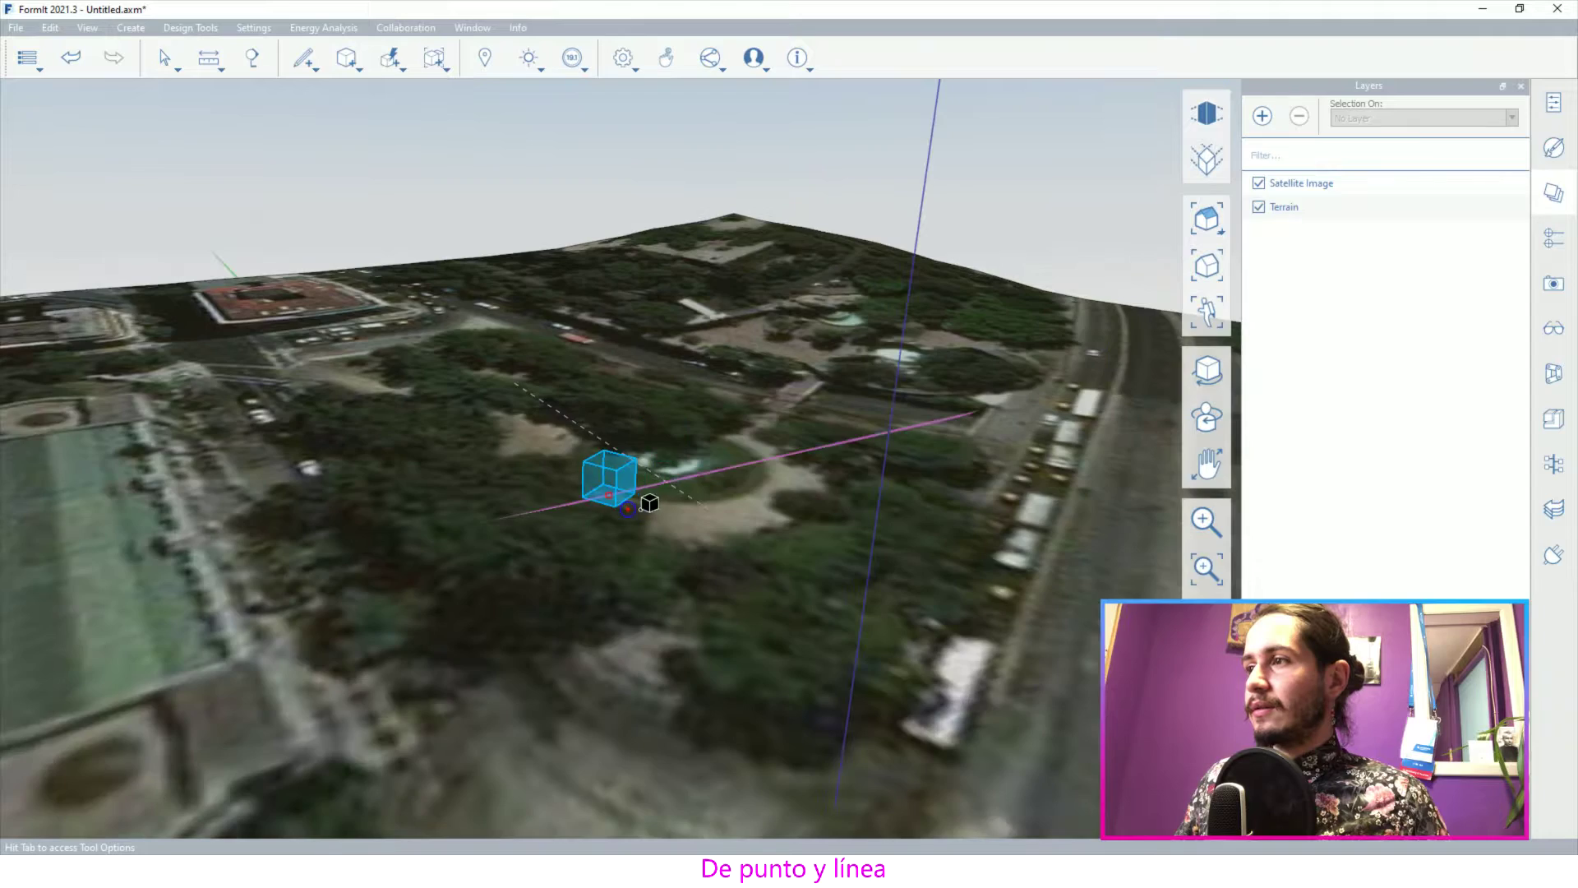
{"action": "middle_click_drag", "start_coordinate": [649, 502], "coordinate": [609, 542]}
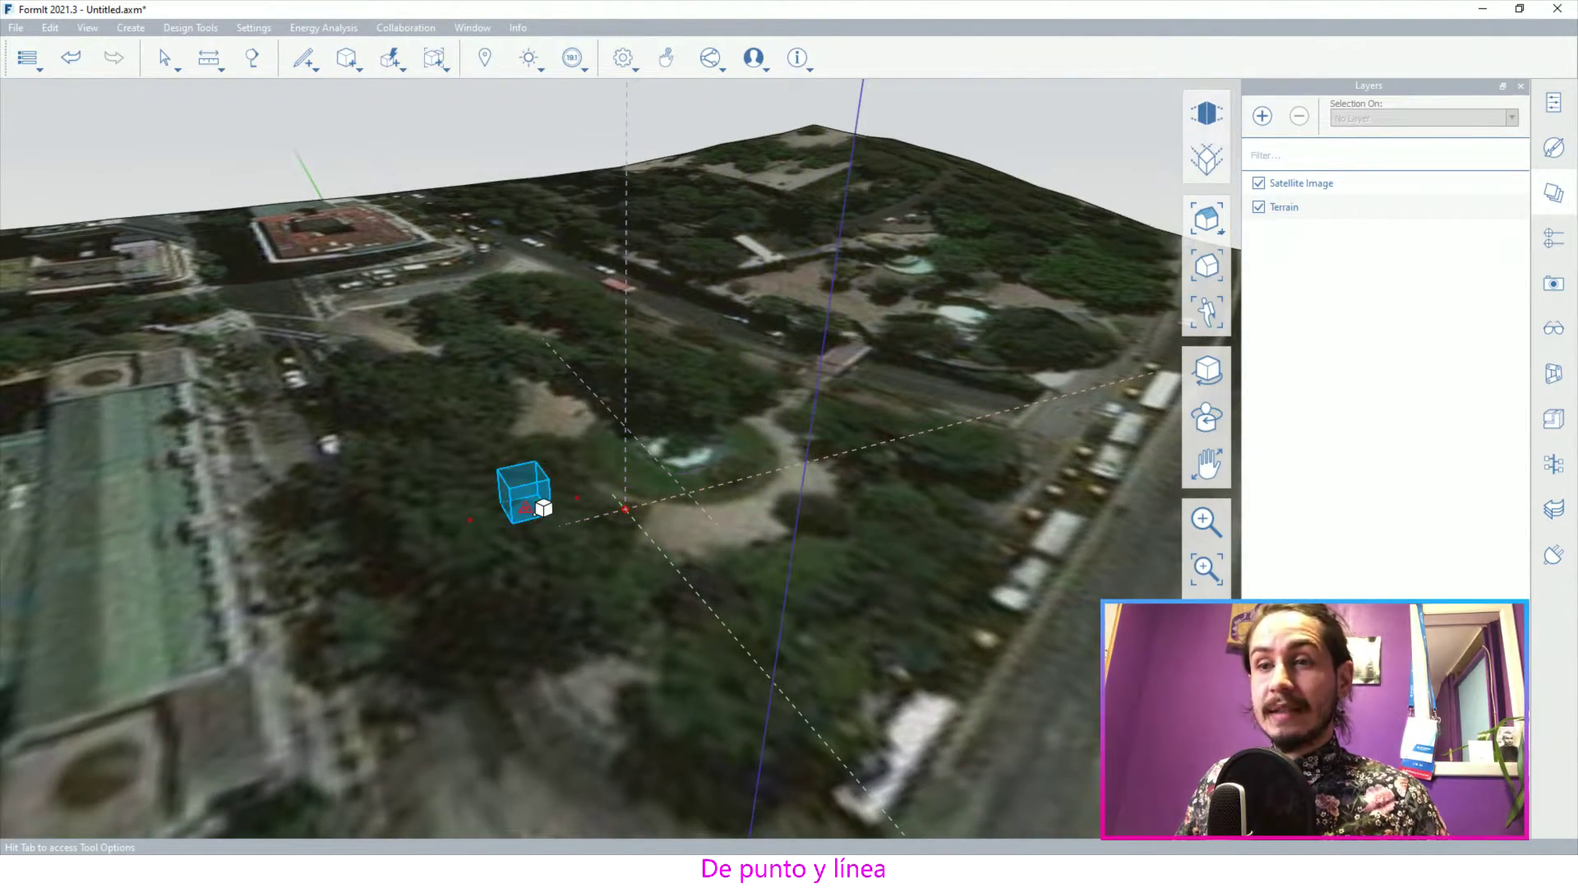
{"action": "middle_click_drag", "start_coordinate": [509, 503], "coordinate": [538, 469]}
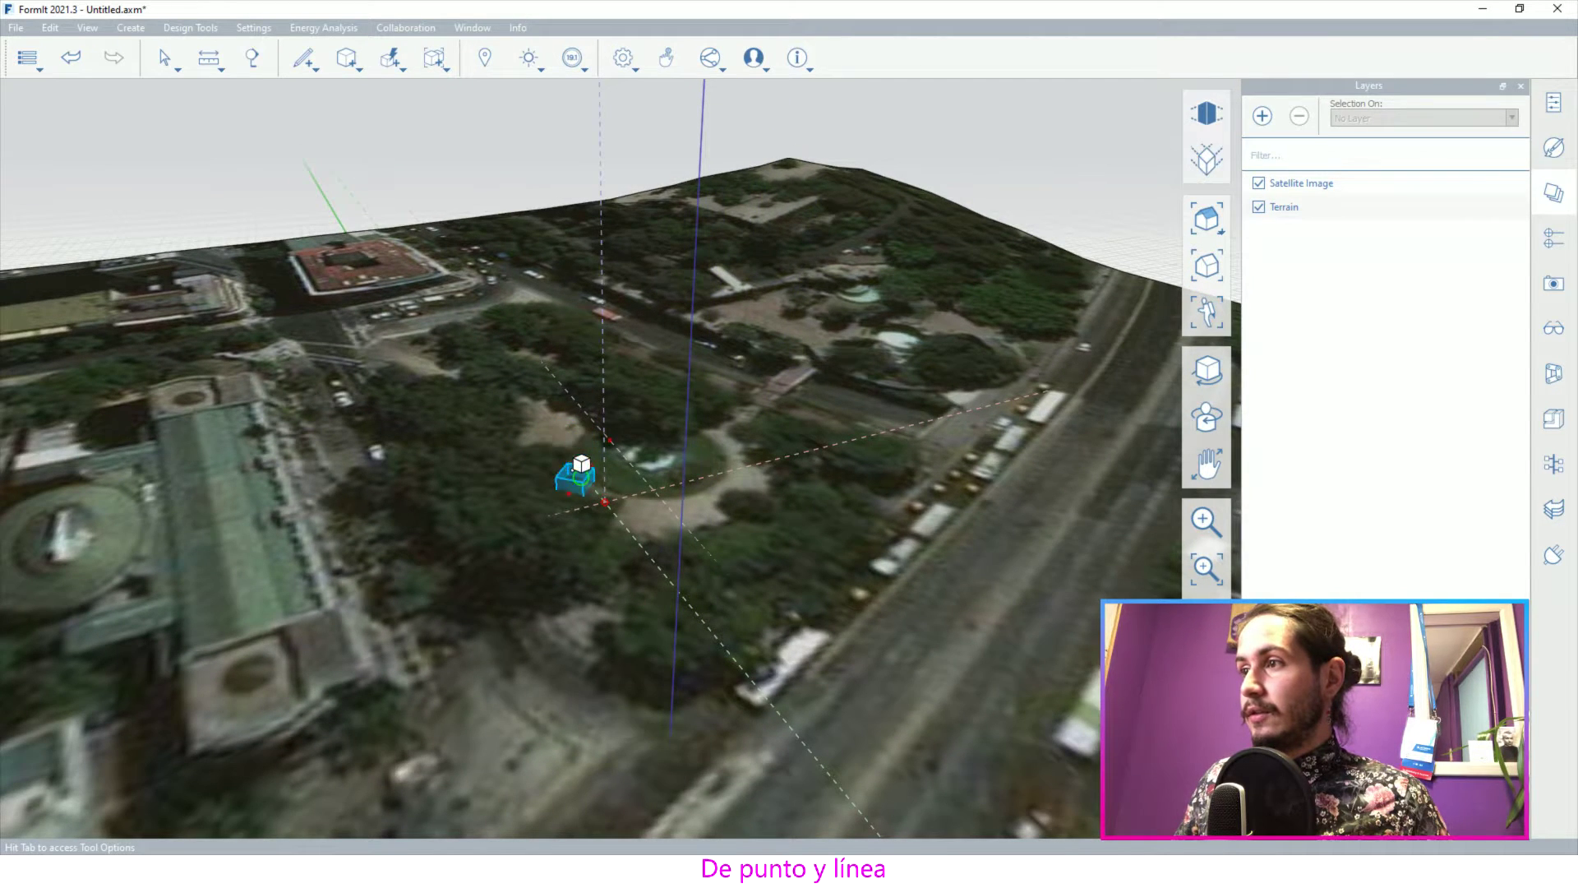
{"action": "left_click", "coordinate": [578, 448]}
Stretch the cube's sides outward into a wide, flat rectangular slab covering part of the park
{"action": "scroll", "coordinate": [571, 470], "scroll_direction": "up", "scroll_amount": 3}
{"action": "scroll", "coordinate": [571, 470], "scroll_direction": "down", "scroll_amount": 5}
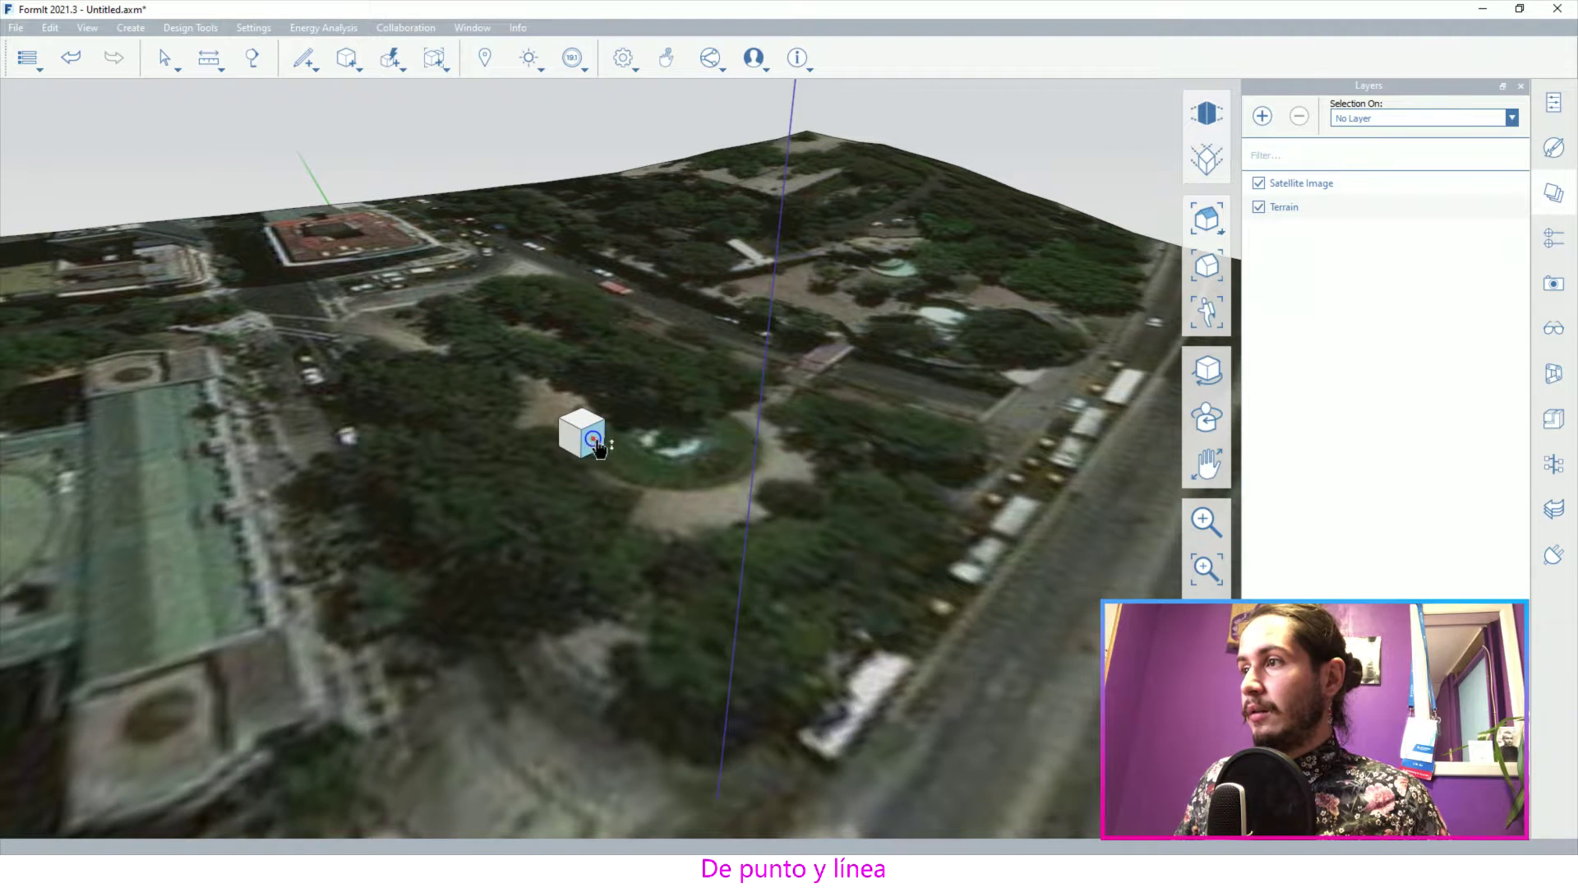
{"action": "left_click_drag", "start_coordinate": [594, 442], "coordinate": [486, 614]}
{"action": "middle_click_drag", "start_coordinate": [486, 614], "coordinate": [668, 542]}
{"action": "middle_click_drag", "start_coordinate": [668, 482], "coordinate": [923, 535]}
{"action": "scroll", "coordinate": [715, 524], "scroll_direction": "down", "scroll_amount": 3}
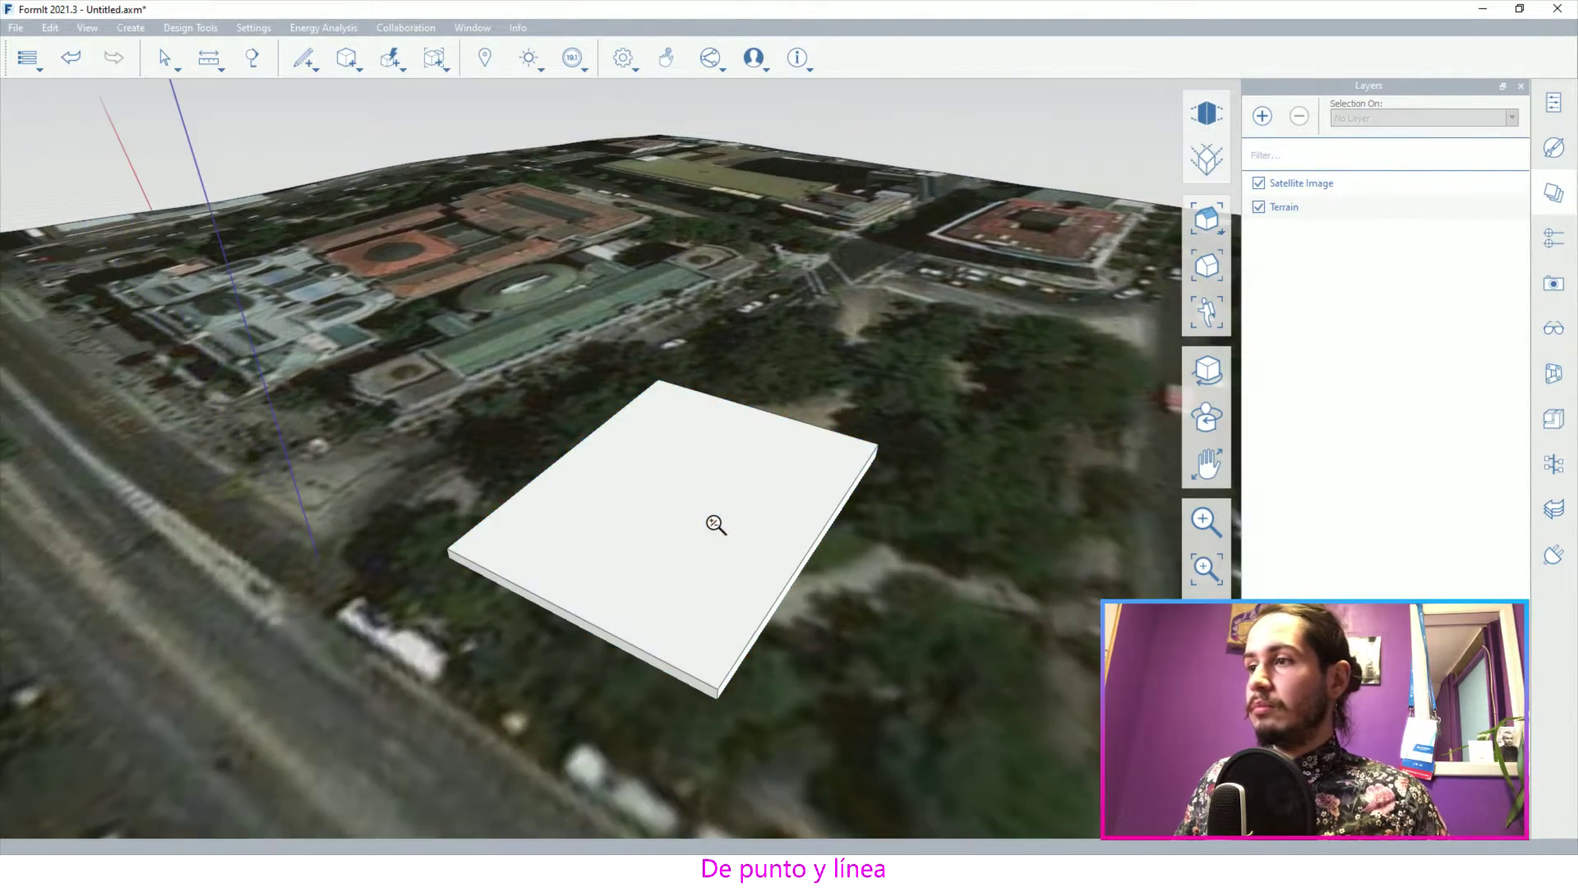
Cut the slab's volume out of the terrain solid with the Boolean Cut operation
{"action": "middle_click_drag", "start_coordinate": [716, 524], "coordinate": [624, 594]}
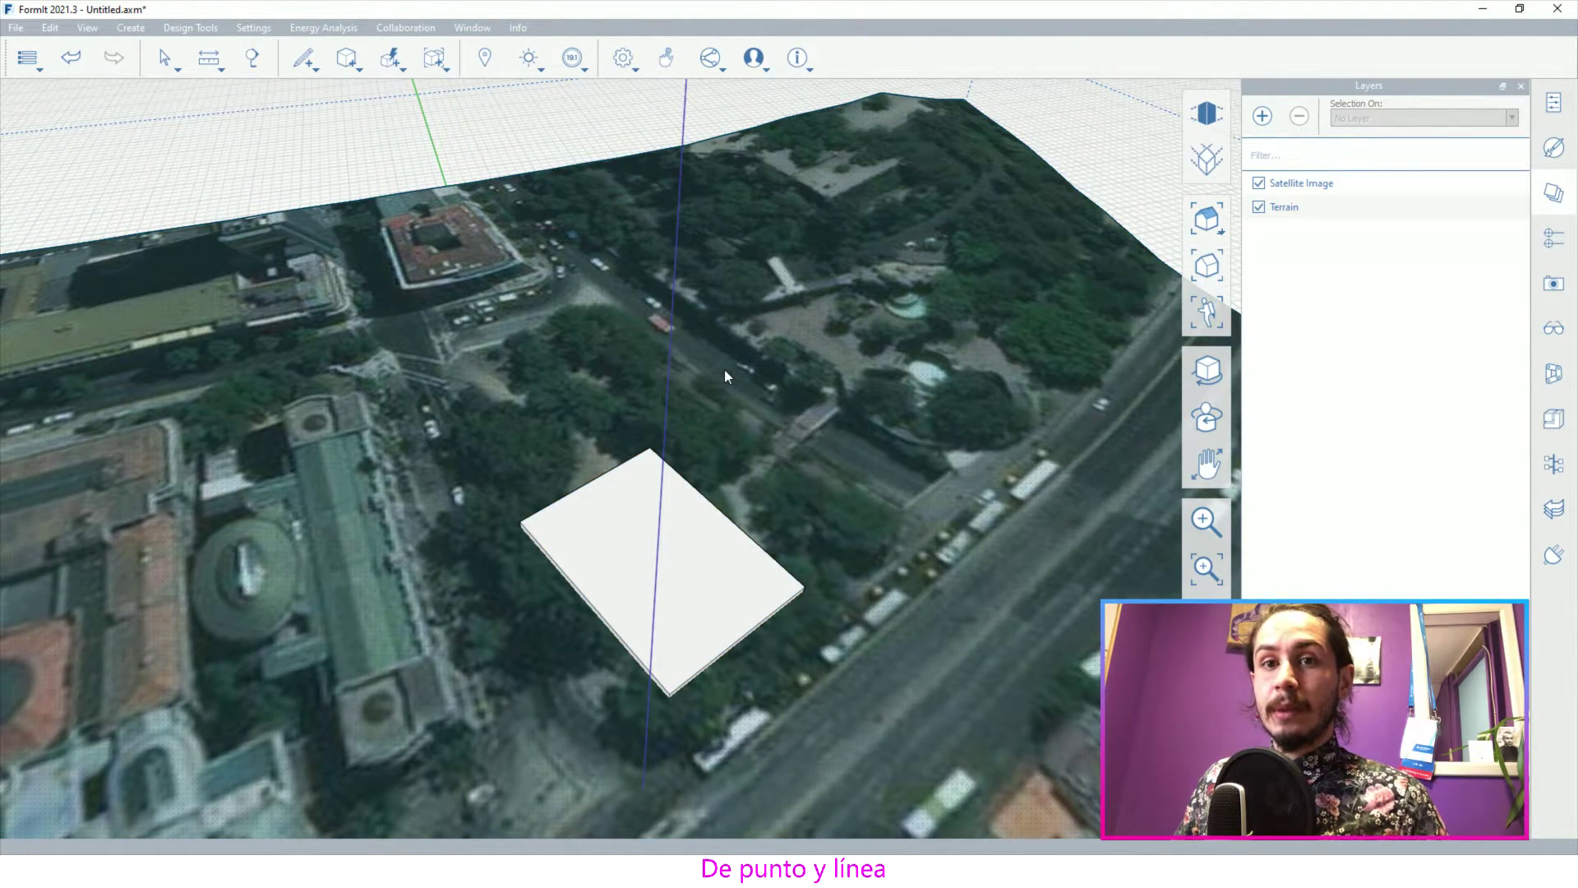
{"action": "middle_click_drag", "start_coordinate": [723, 375], "coordinate": [679, 507]}
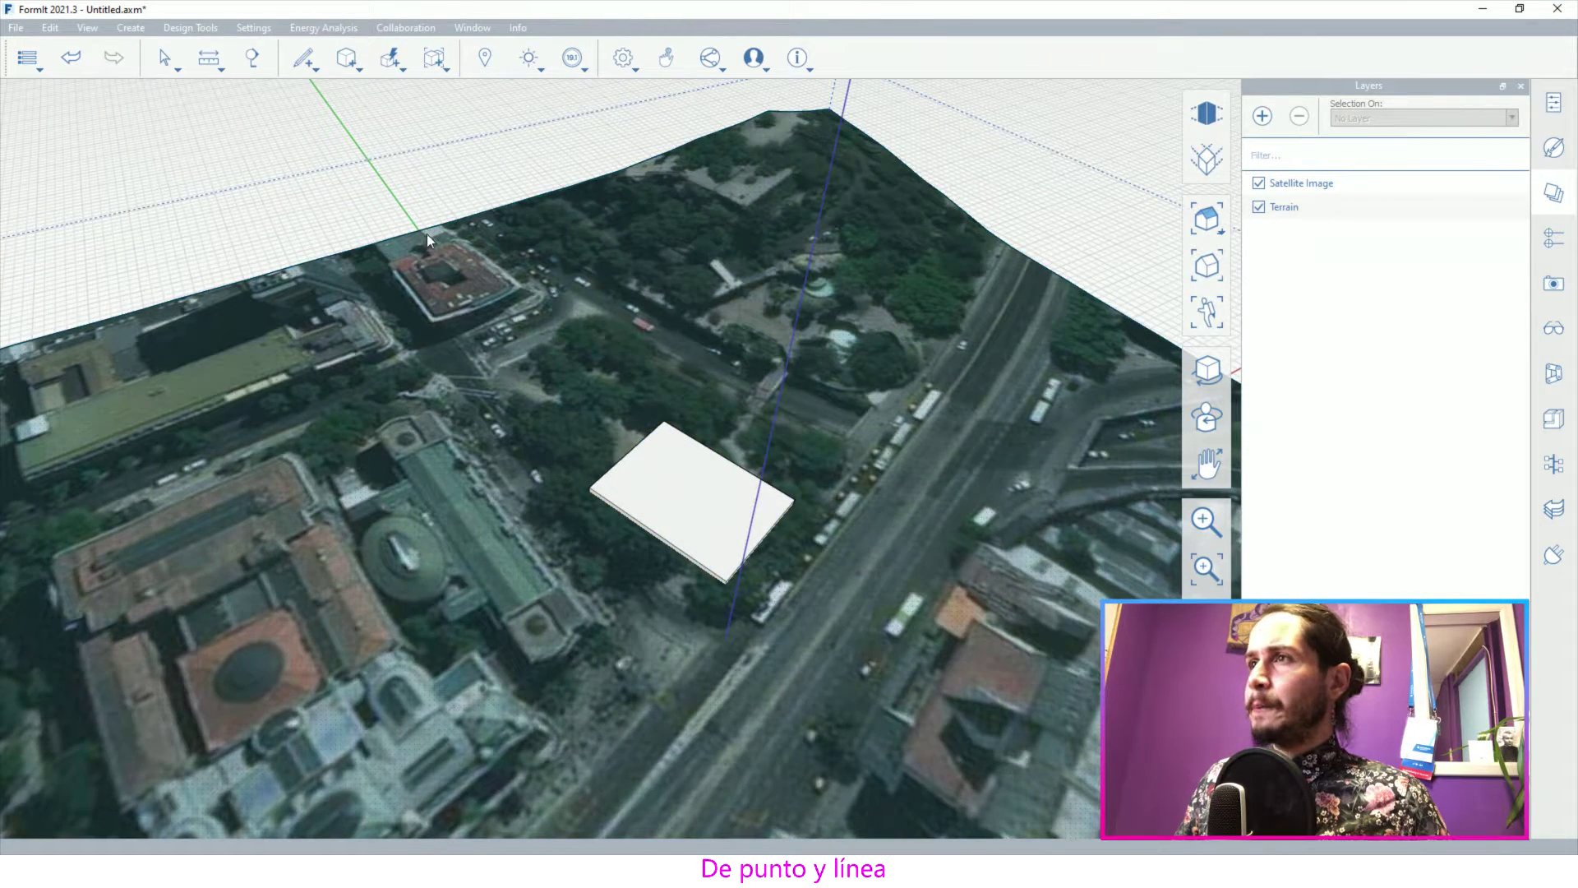
{"action": "left_click", "coordinate": [390, 64]}
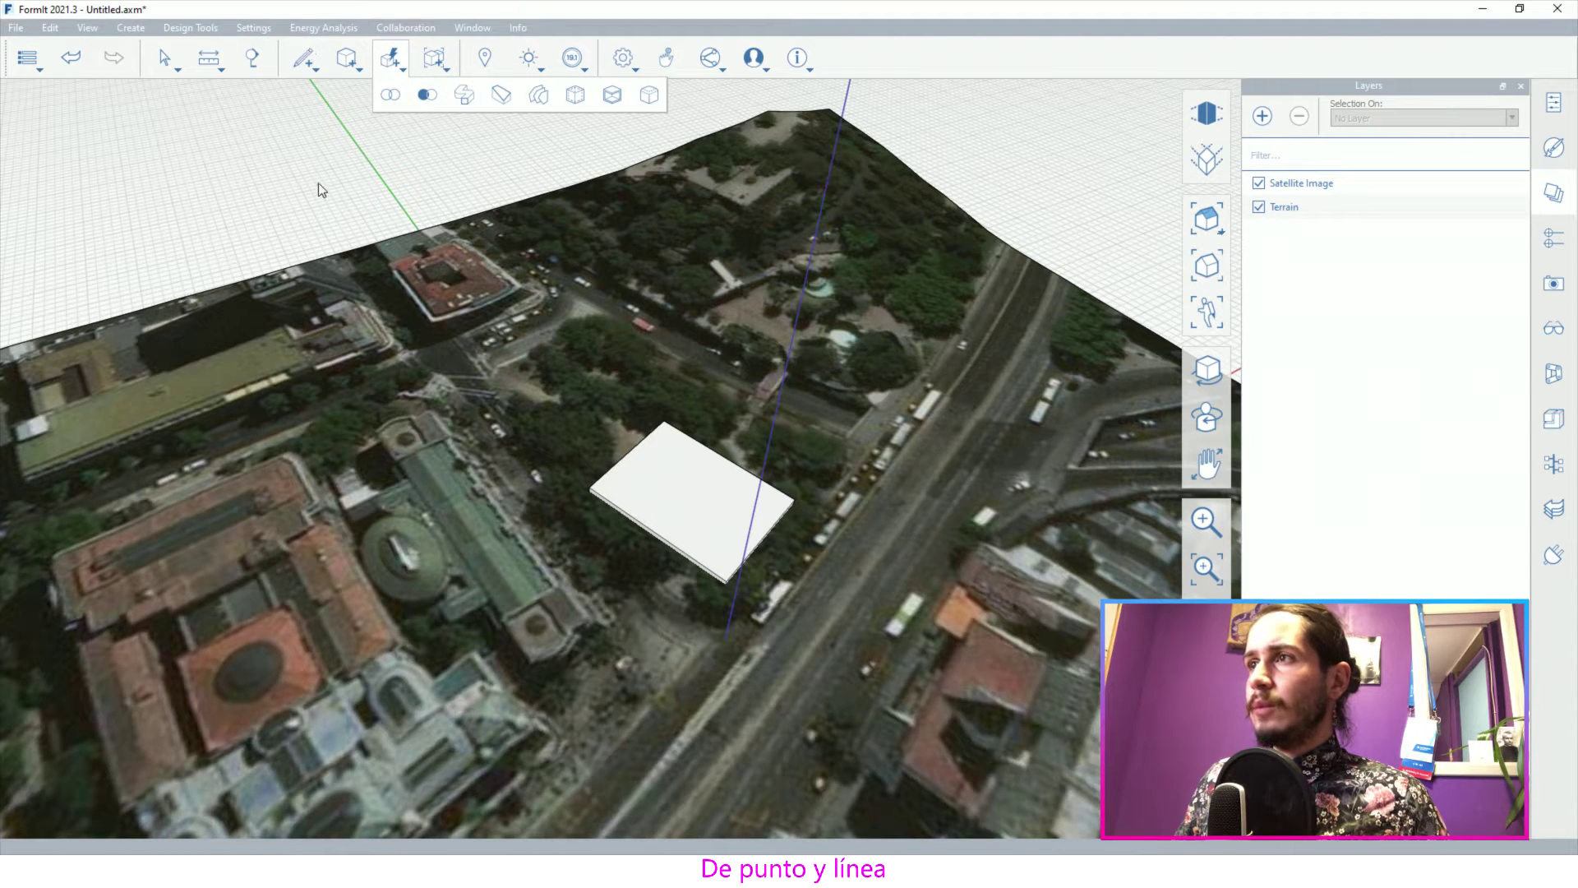
{"action": "left_click", "coordinate": [428, 96]}
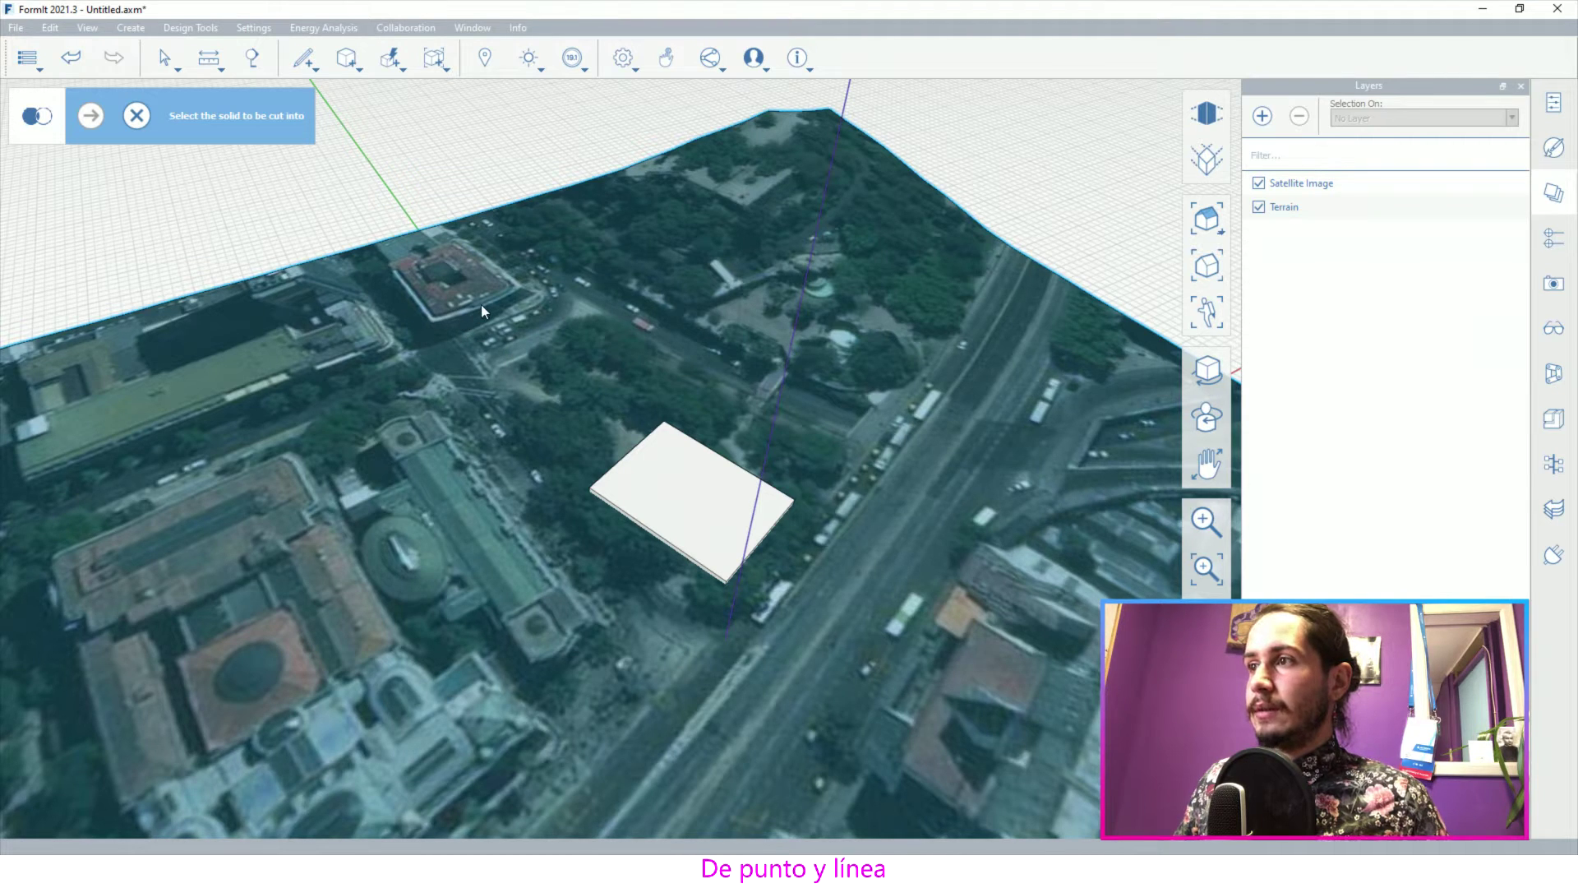
{"action": "left_click", "coordinate": [481, 304]}
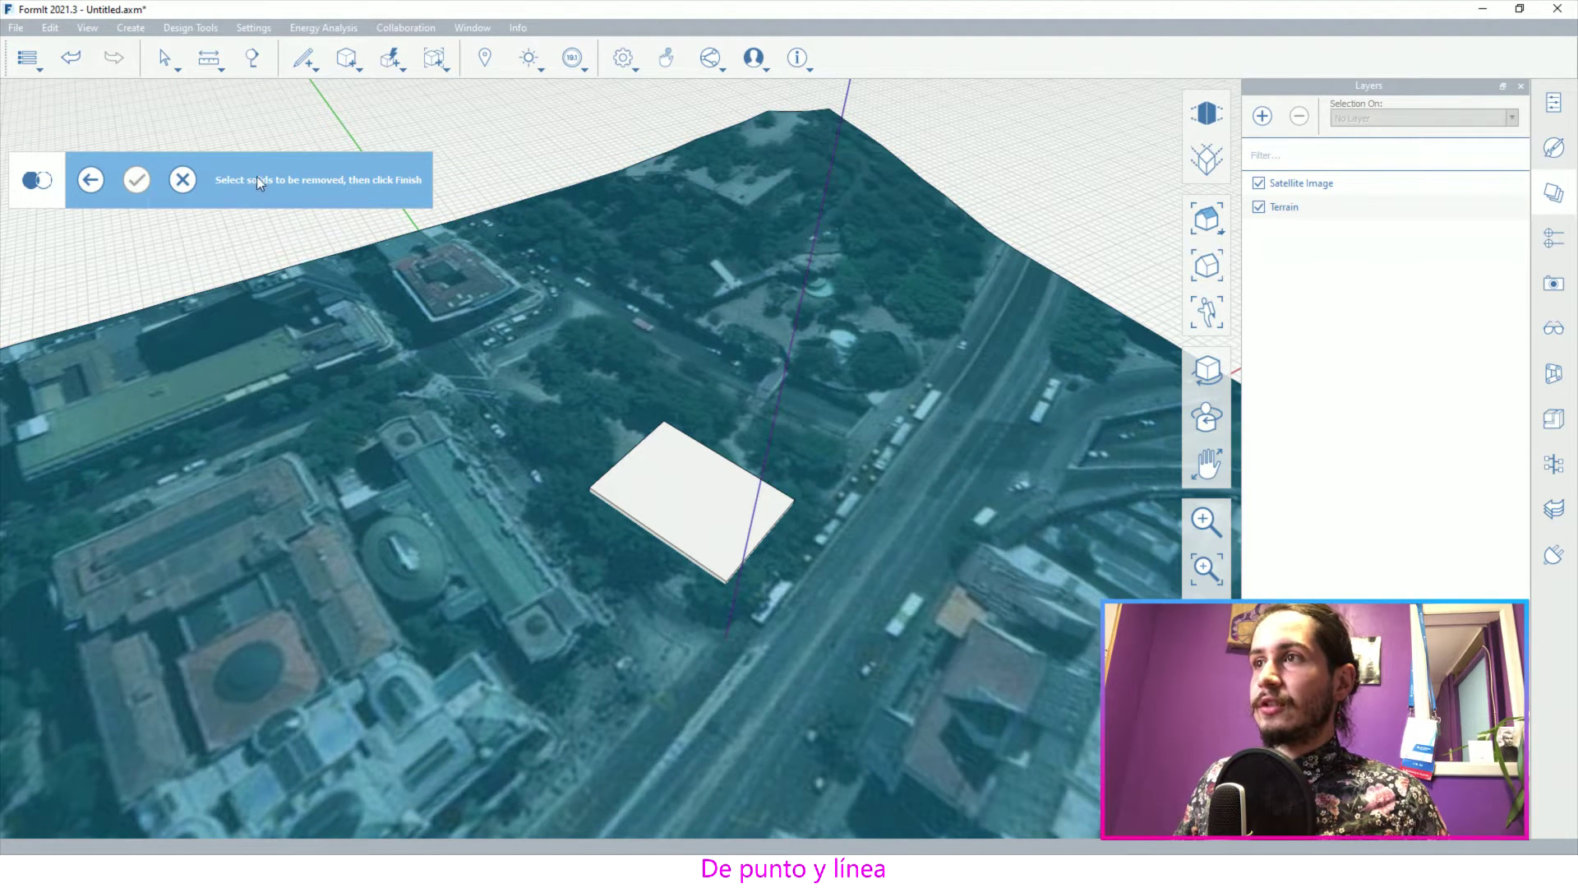
{"action": "left_click", "coordinate": [686, 490]}
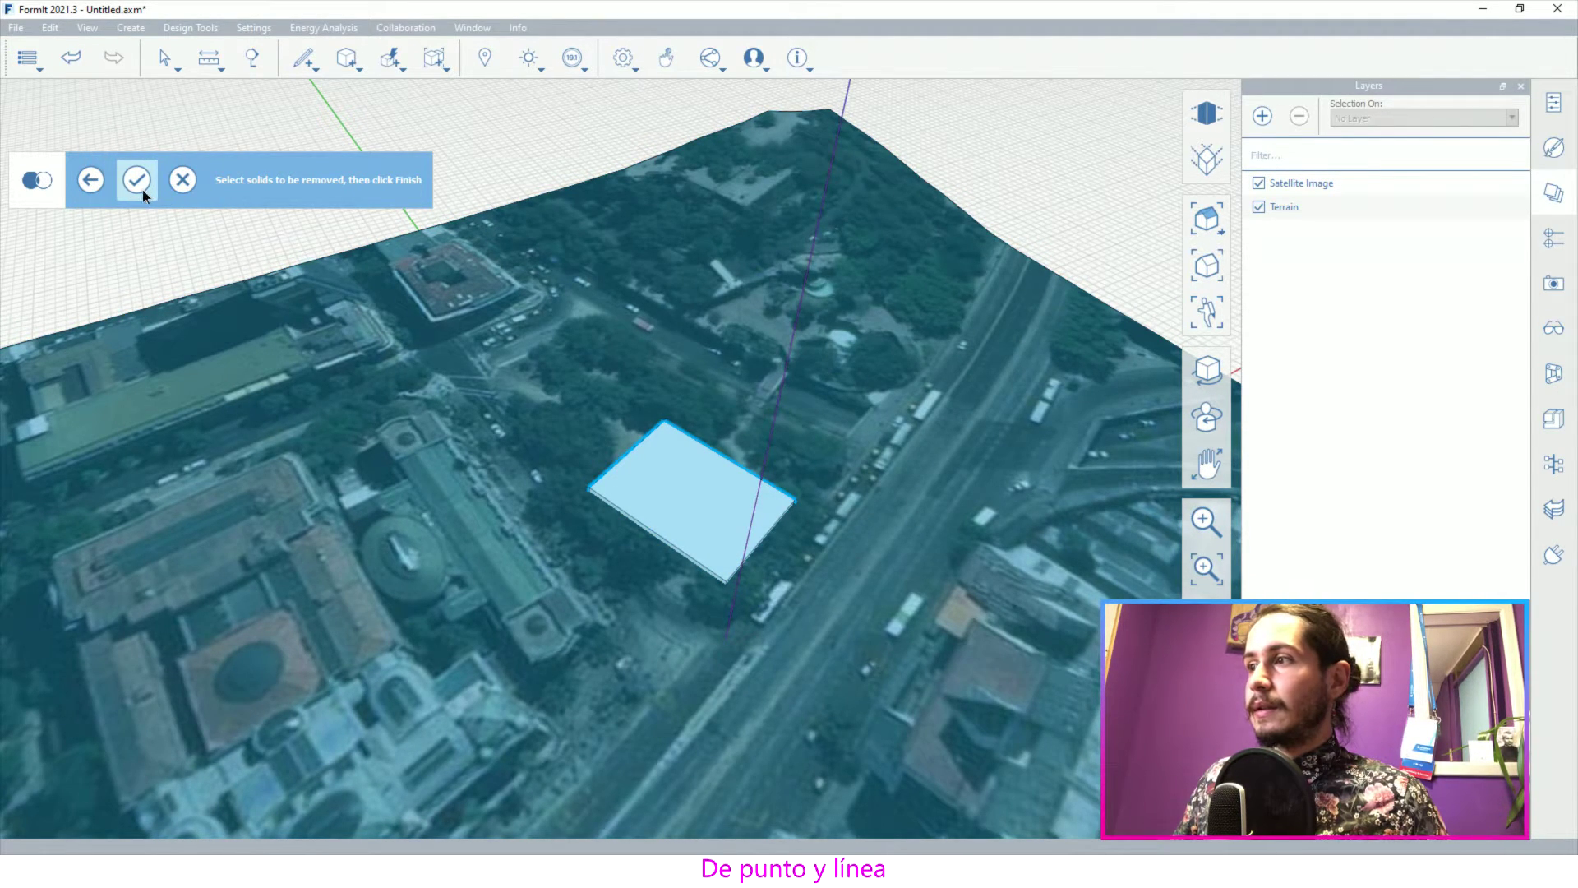
{"action": "left_click", "coordinate": [141, 189]}
Select the whole slab solid and delete it from the cut in the terrain
{"action": "middle_click_drag", "start_coordinate": [633, 401], "coordinate": [766, 513], "text": "shift"}
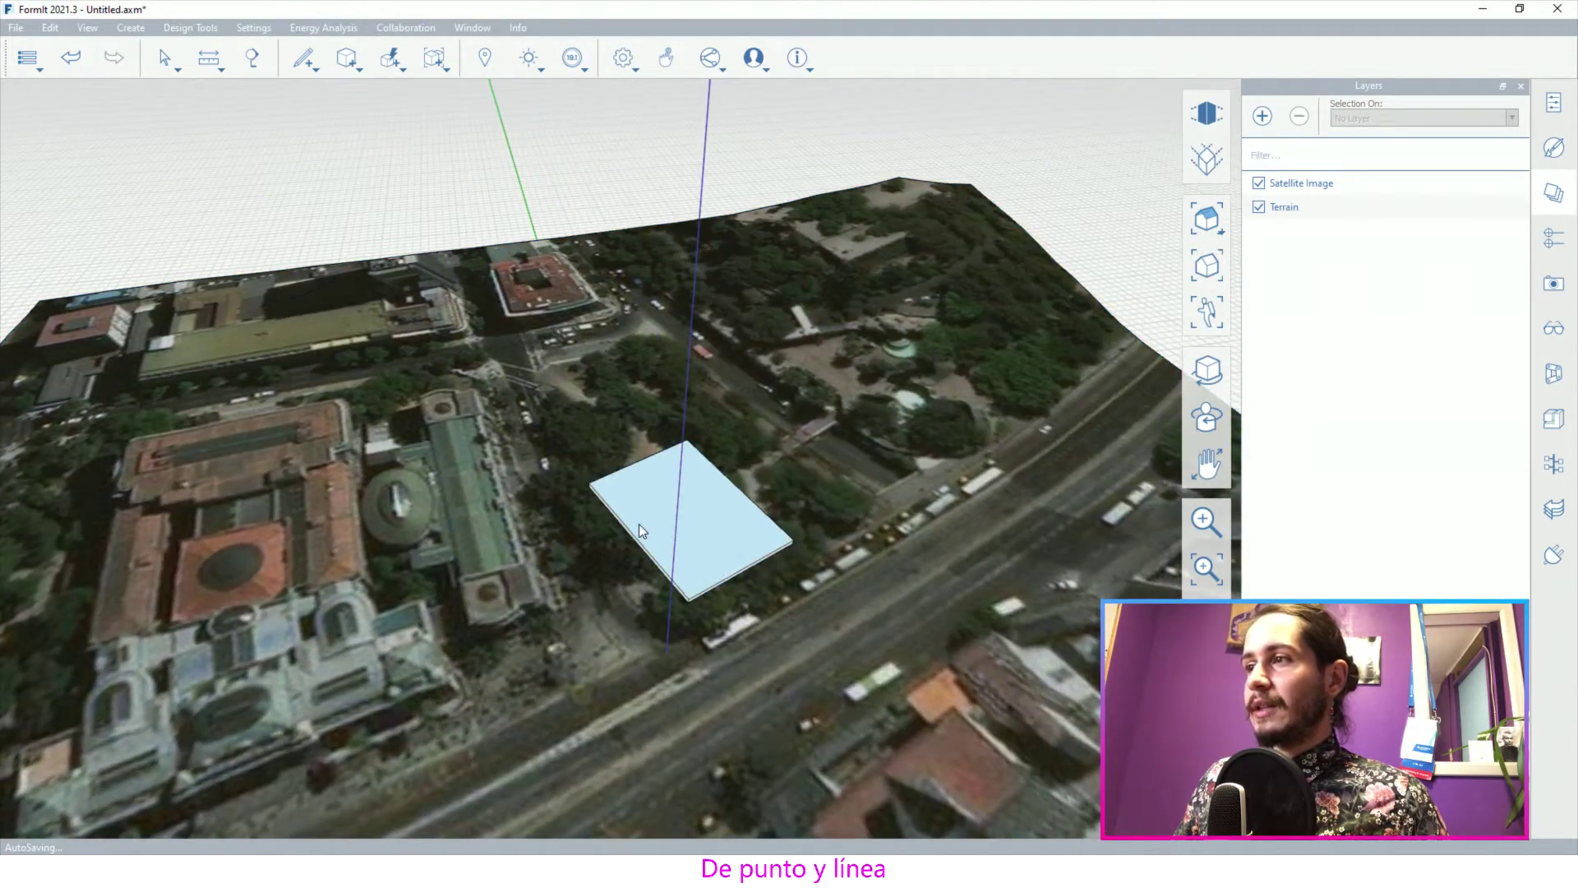
{"action": "scroll", "coordinate": [640, 522], "scroll_direction": "up", "scroll_amount": 3}
{"action": "mouse_move", "coordinate": [781, 450]}
{"action": "middle_mouse_down", "text": "shift"}
{"action": "mouse_move", "coordinate": [793, 521]}
{"action": "mouse_move", "coordinate": [779, 457]}
{"action": "middle_mouse_up", "text": "shift"}
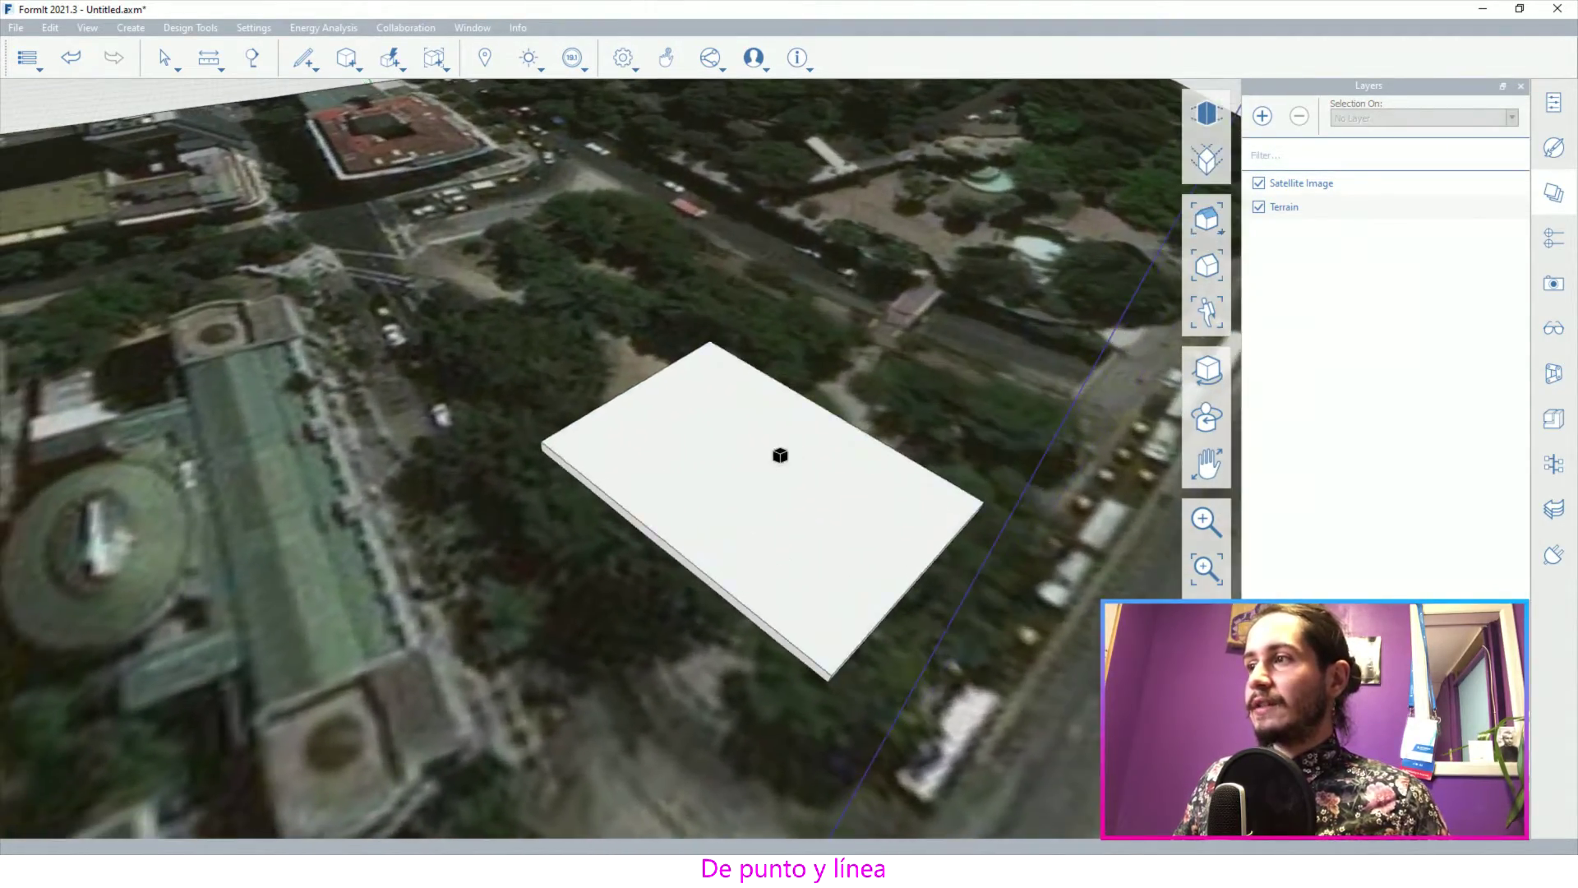
{"action": "left_click", "coordinate": [708, 460]}
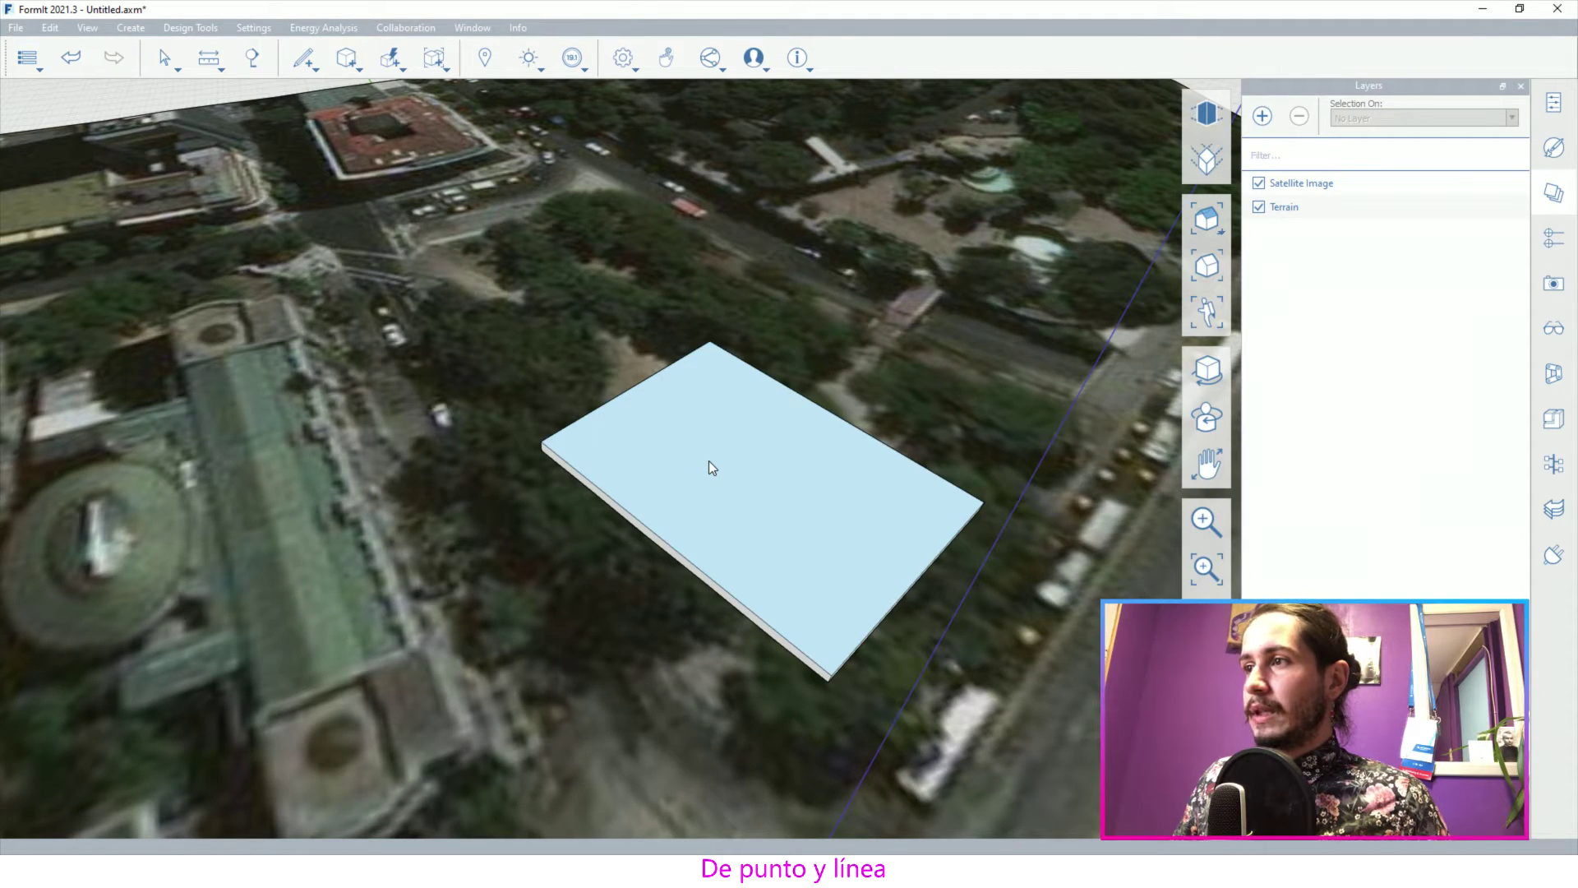
{"action": "left_click", "coordinate": [708, 461]}
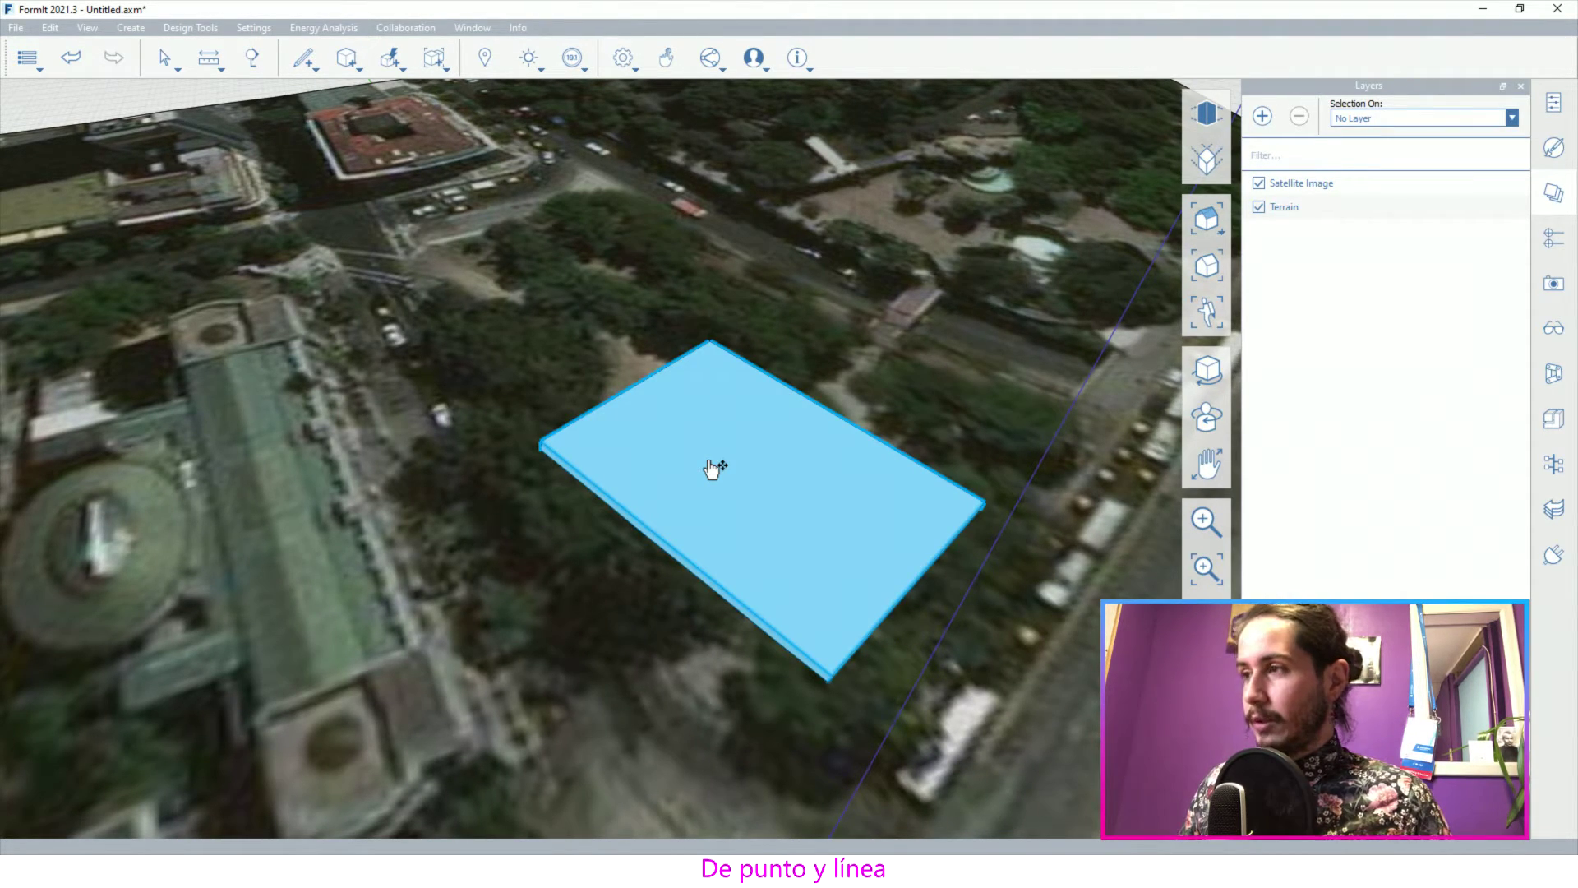
{"action": "key", "text": "Escape"}
Draw a rectangle on the floor of the excavated pit, inset from its edges
{"action": "mouse_move", "coordinate": [712, 465]}
{"action": "middle_mouse_down", "text": "shift"}
{"action": "mouse_move", "coordinate": [586, 376]}
{"action": "mouse_move", "coordinate": [641, 393]}
{"action": "mouse_move", "coordinate": [620, 475]}
{"action": "mouse_move", "coordinate": [659, 564]}
{"action": "mouse_move", "coordinate": [916, 539]}
{"action": "mouse_move", "coordinate": [644, 416]}
{"action": "mouse_move", "coordinate": [743, 380]}
{"action": "mouse_move", "coordinate": [561, 483]}
{"action": "mouse_move", "coordinate": [649, 490]}
{"action": "mouse_move", "coordinate": [698, 458]}
{"action": "mouse_move", "coordinate": [722, 472]}
{"action": "mouse_move", "coordinate": [439, 532]}
{"action": "mouse_move", "coordinate": [669, 527]}
{"action": "mouse_move", "coordinate": [691, 567]}
{"action": "mouse_move", "coordinate": [644, 592]}
{"action": "mouse_move", "coordinate": [875, 592]}
{"action": "mouse_move", "coordinate": [519, 269]}
{"action": "middle_mouse_up", "text": "shift"}
{"action": "mouse_move", "coordinate": [312, 66]}
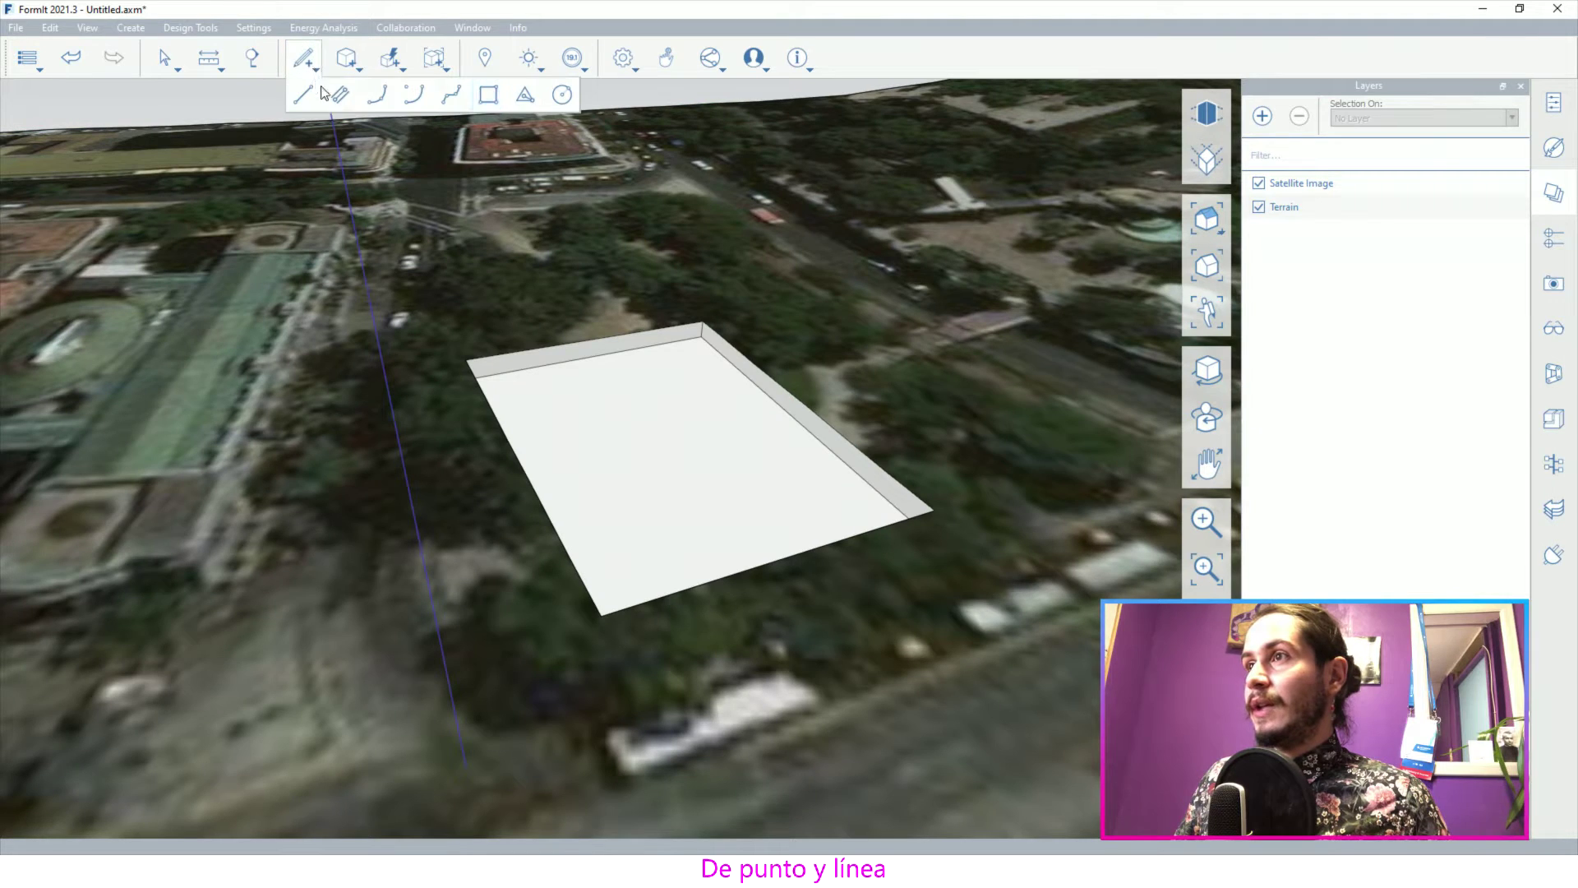
{"action": "left_click", "coordinate": [461, 96]}
{"action": "left_click", "coordinate": [534, 405]}
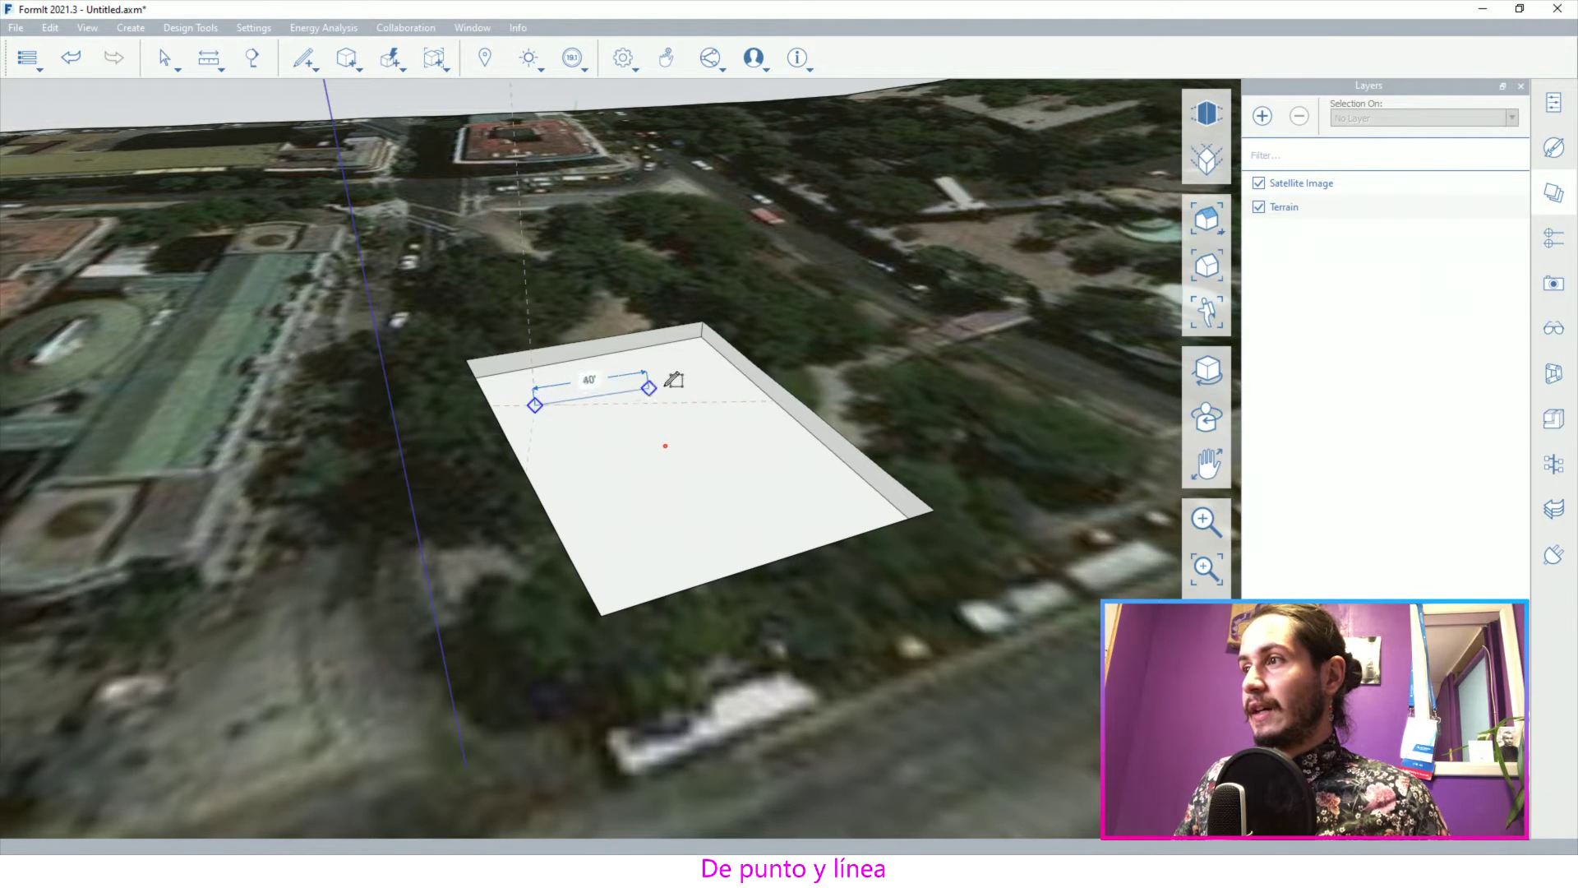
{"action": "left_click", "coordinate": [697, 374]}
{"action": "left_click", "coordinate": [785, 524]}
Extrude the rectangle on the pit floor upward about 105 feet into a building mass
{"action": "middle_click_drag", "start_coordinate": [785, 524], "coordinate": [660, 455], "text": "shift"}
{"action": "left_click_drag", "start_coordinate": [628, 434], "coordinate": [624, 184]}
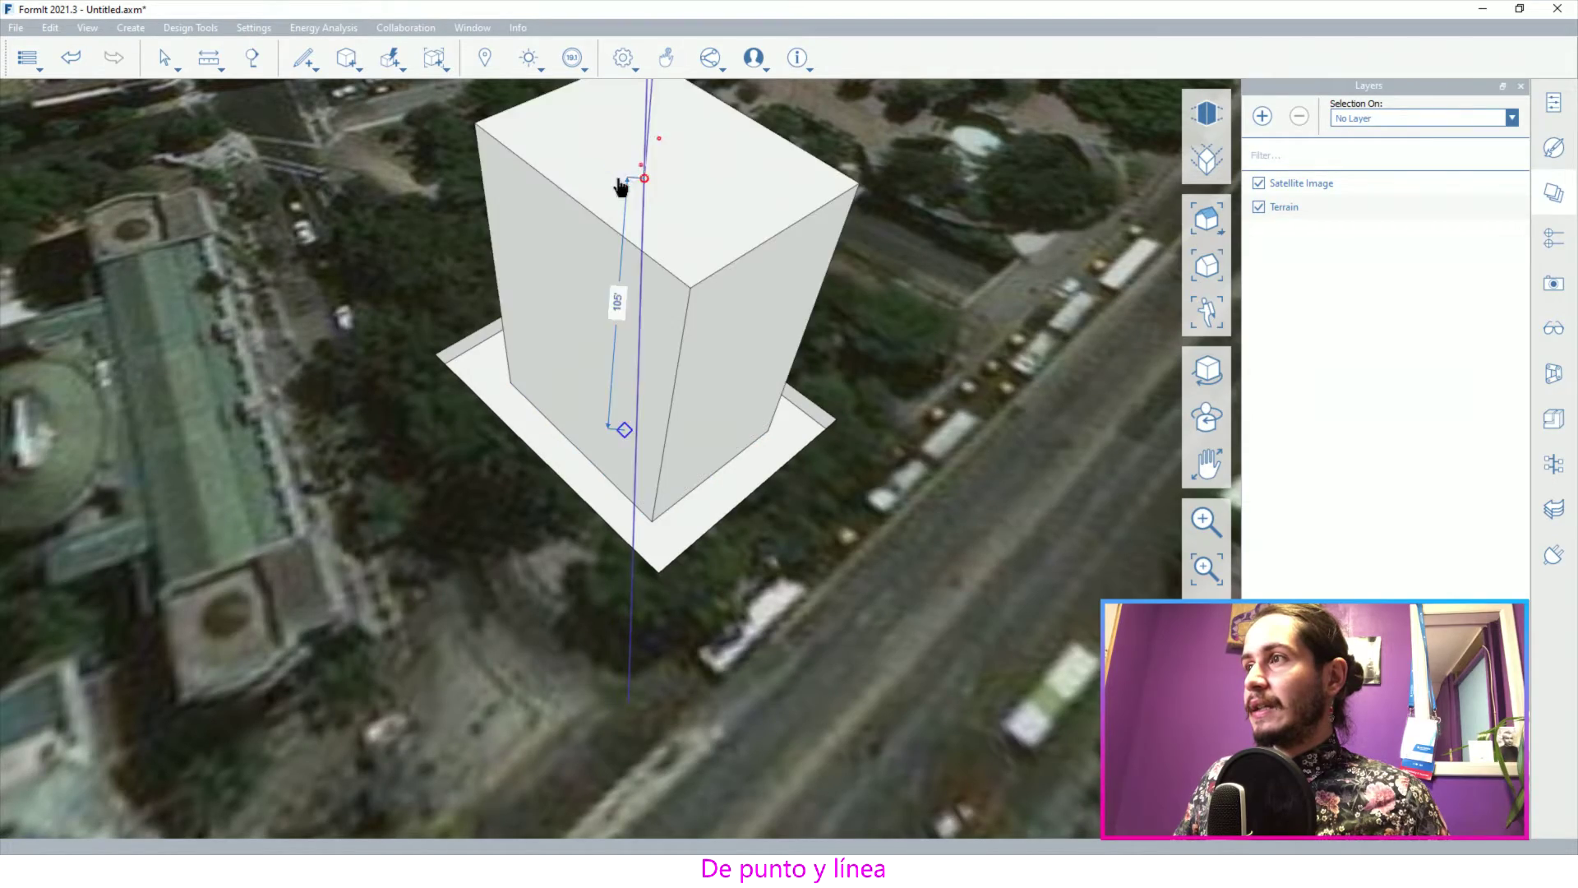
{"action": "scroll", "coordinate": [649, 335], "scroll_direction": "down", "scroll_amount": 3}
{"action": "middle_click_drag", "start_coordinate": [649, 334], "coordinate": [935, 516], "text": "shift"}
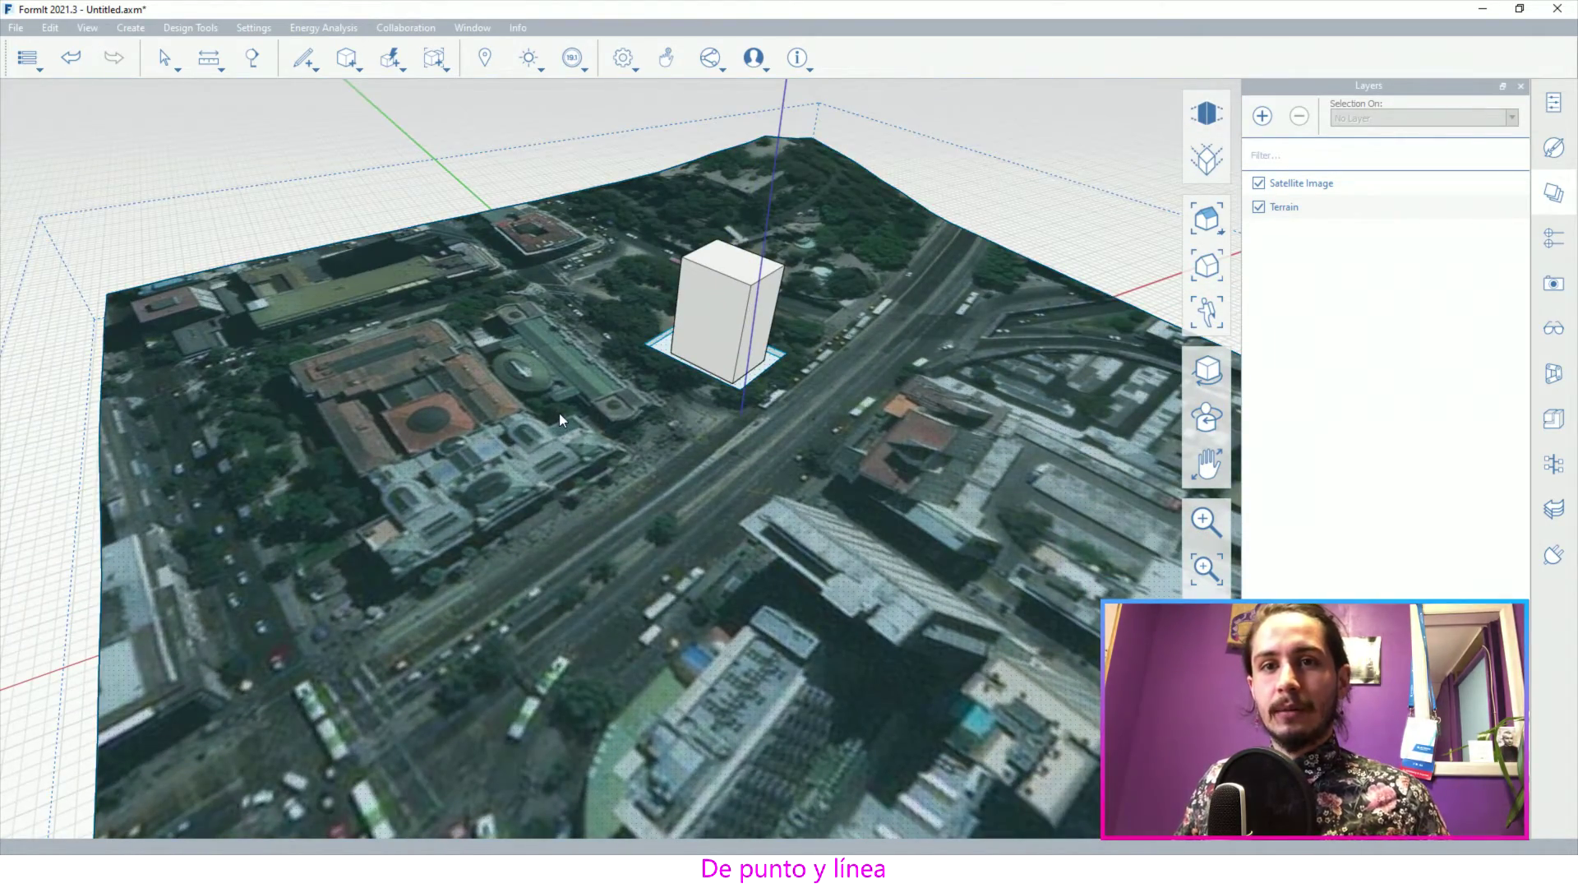
{"action": "middle_click_drag", "start_coordinate": [559, 413], "coordinate": [719, 654], "text": "shift"}
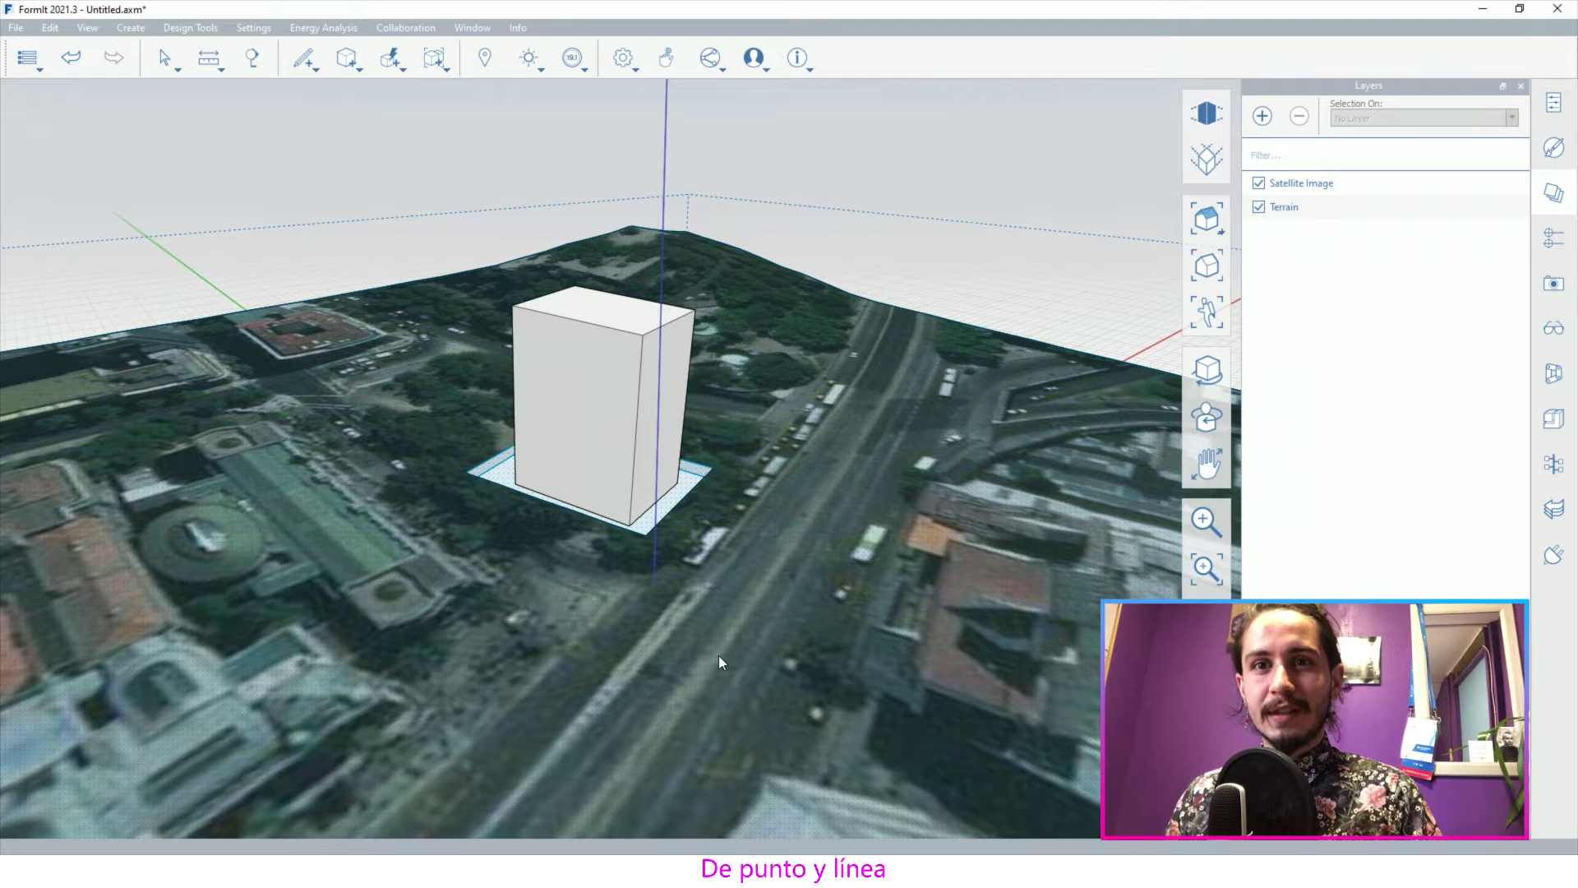